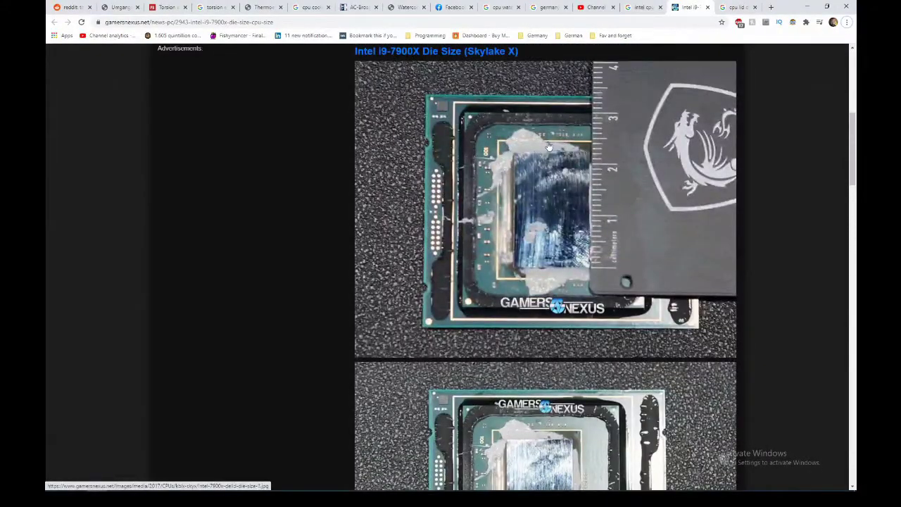
Step: Check the Intel i9-7900X die and CPU package sizes in the Gamers Nexus article, and switch to SOLIDWORKS
{"action": "scroll", "coordinate": [549, 146], "scroll_direction": "up", "scroll_amount": 5}
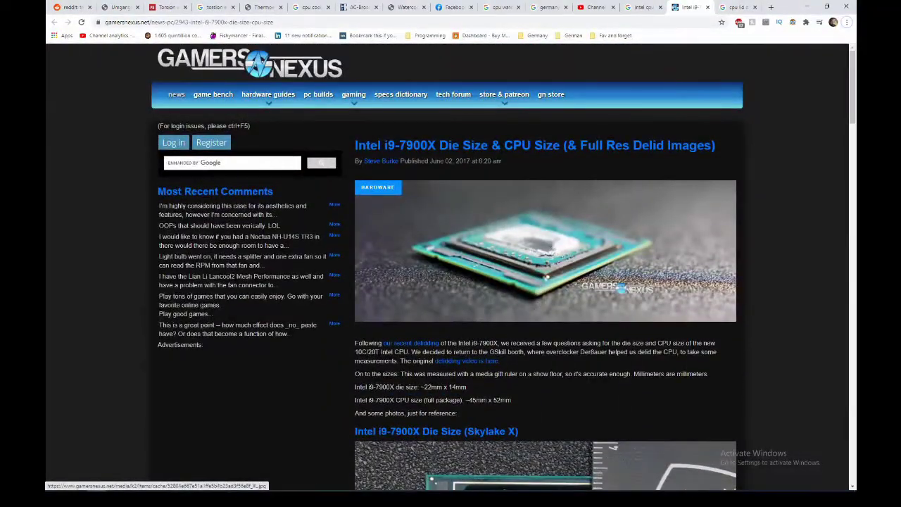
{"action": "scroll", "coordinate": [445, 321], "scroll_direction": "down", "scroll_amount": 7}
{"action": "key", "text": "alt+Tab"}
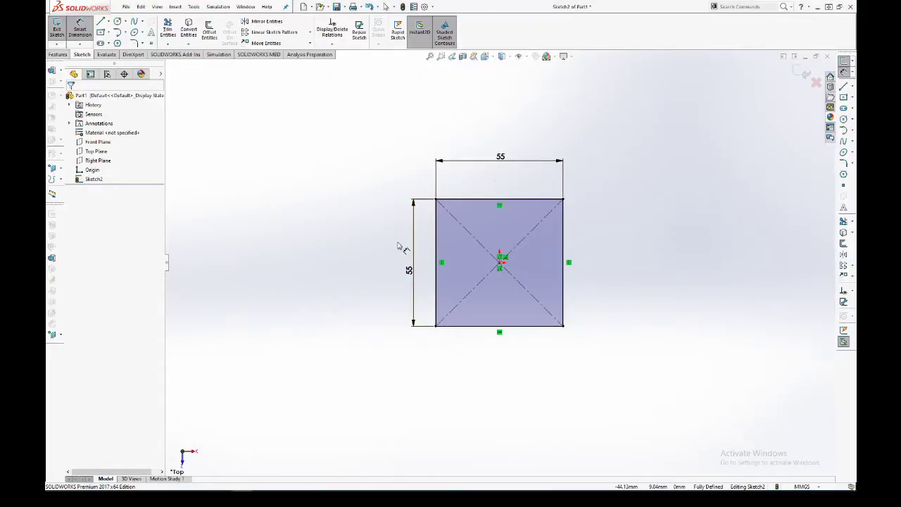
Step: Close the square sketch and extrude it 15 mm with the Mid Plane end condition
{"action": "left_click", "coordinate": [804, 72]}
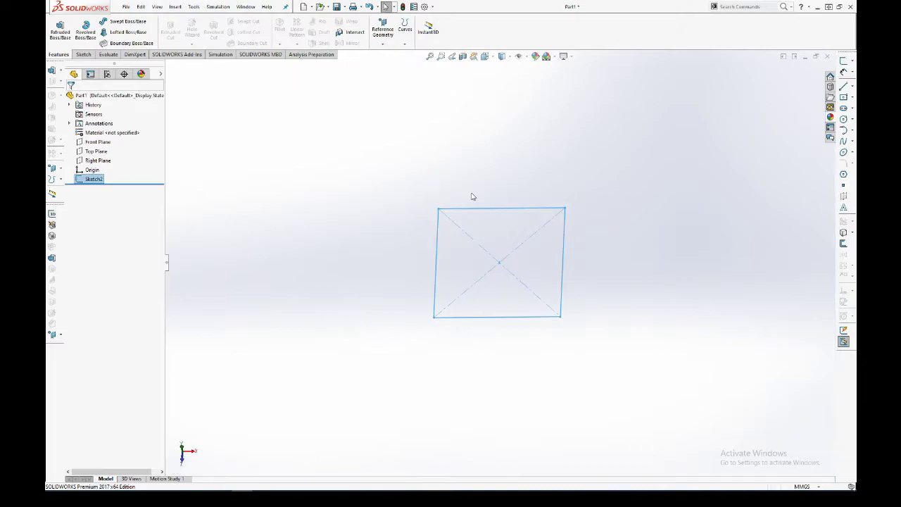
{"action": "left_click", "coordinate": [60, 30]}
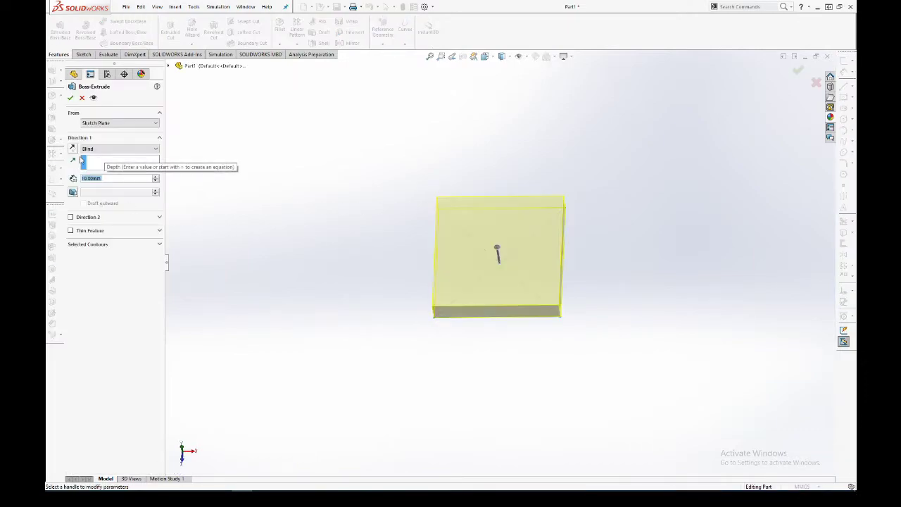
{"action": "mouse_move", "coordinate": [435, 237]}
{"action": "middle_mouse_down"}
{"action": "mouse_move", "coordinate": [389, 135]}
{"action": "mouse_move", "coordinate": [208, 209]}
{"action": "middle_mouse_up"}
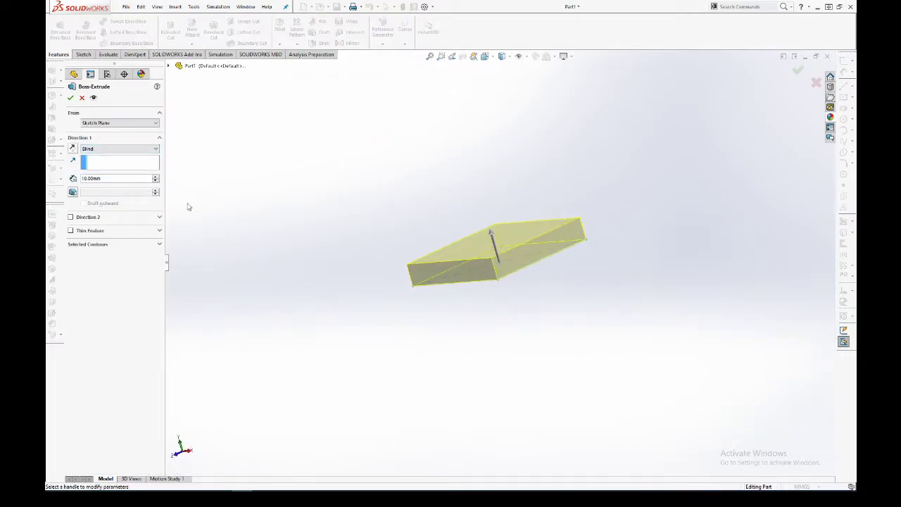
{"action": "type", "text": "15"}
{"action": "key", "text": "Return"}
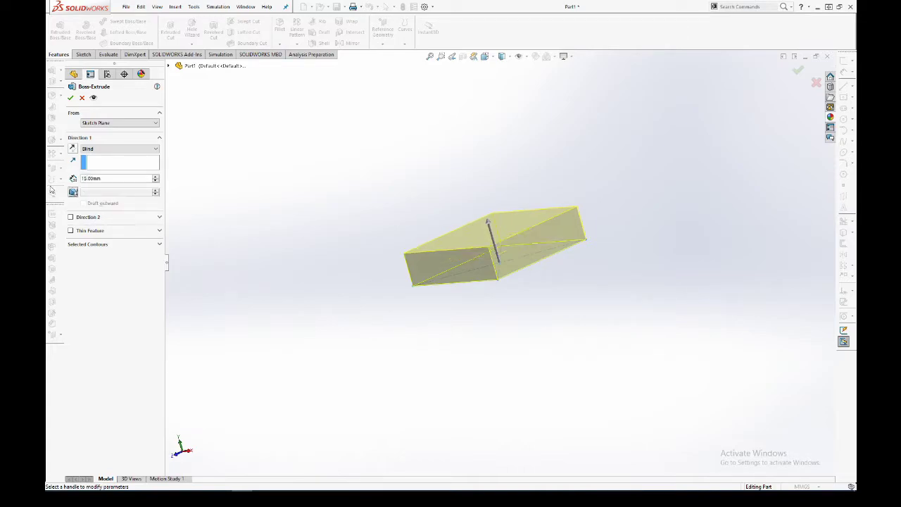
{"action": "left_click", "coordinate": [101, 140]}
{"action": "left_click", "coordinate": [104, 141]}
{"action": "left_click", "coordinate": [120, 148]}
{"action": "left_click", "coordinate": [102, 193]}
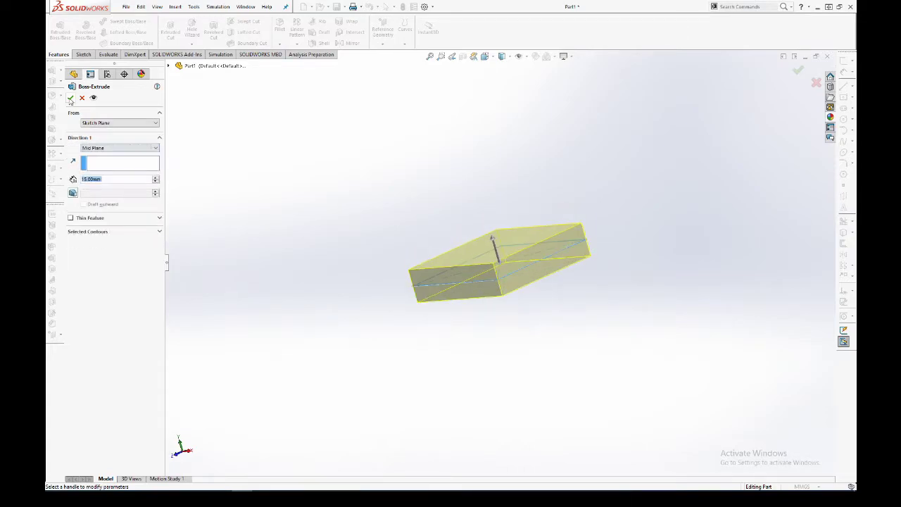
{"action": "left_click", "coordinate": [71, 98]}
Step: Assign Copper as the material of the block
{"action": "middle_click_drag", "start_coordinate": [481, 256], "coordinate": [501, 304]}
{"action": "right_click", "coordinate": [120, 133]}
{"action": "left_click", "coordinate": [186, 137]}
{"action": "left_click", "coordinate": [481, 359]}
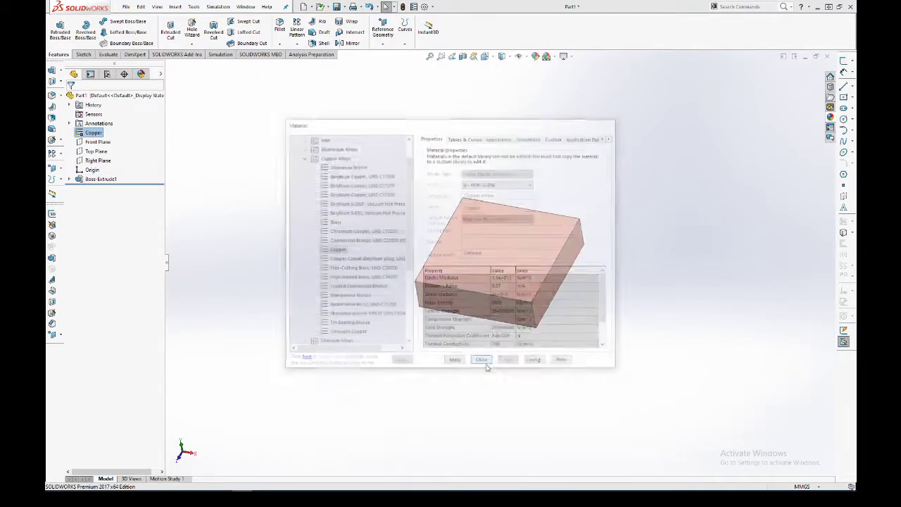
Step: Start a sketch on the block's bottom face and draw a center rectangle about 23 mm high, centred on the origin
{"action": "middle_click_drag", "start_coordinate": [493, 298], "coordinate": [508, 156]}
{"action": "left_click", "coordinate": [406, 25]}
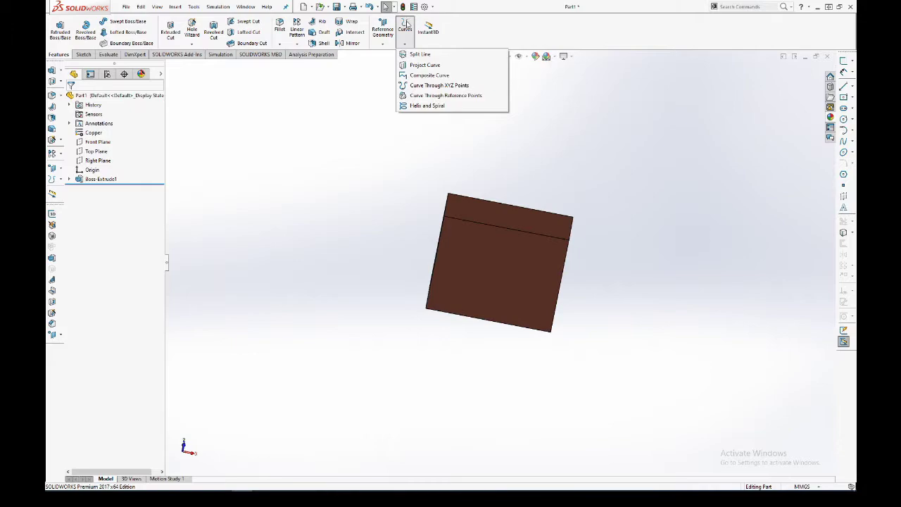
{"action": "left_click", "coordinate": [326, 185]}
{"action": "left_click", "coordinate": [470, 255]}
{"action": "left_click", "coordinate": [489, 235]}
{"action": "middle_click_drag", "start_coordinate": [527, 293], "coordinate": [518, 239]}
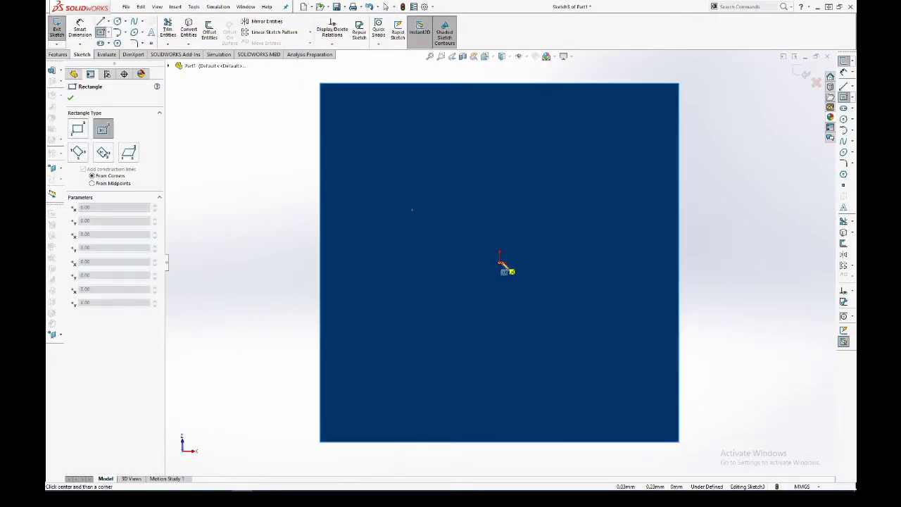
{"action": "left_click", "coordinate": [499, 263]}
{"action": "left_click", "coordinate": [602, 339]}
Step: Dimension the vertical side of the rectangle on the bottom face
{"action": "right_click_drag", "start_coordinate": [602, 339], "coordinate": [601, 310]}
{"action": "left_click", "coordinate": [601, 310]}
{"action": "left_click", "coordinate": [653, 299]}
{"action": "key", "text": "Return"}
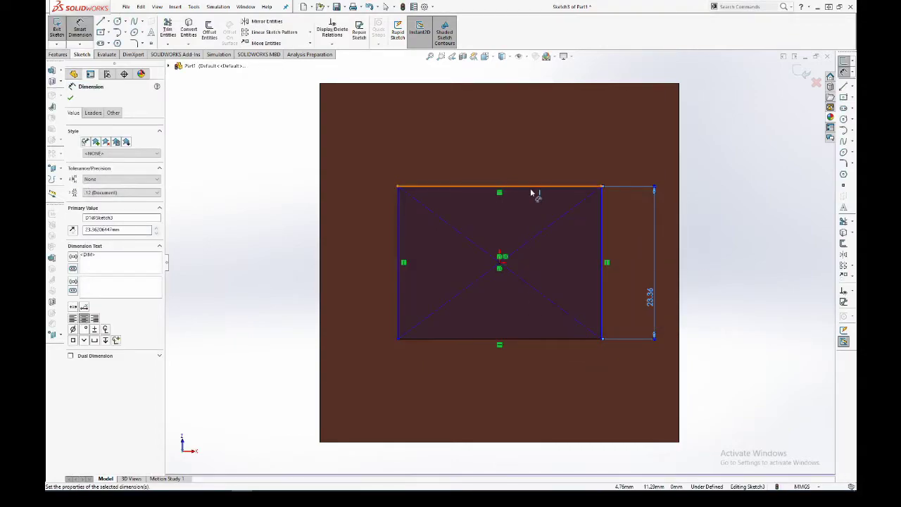
Step: Switch to the browser and examine the article's ruler photos for the CPU's width and height
{"action": "key", "text": "alt+Tab"}
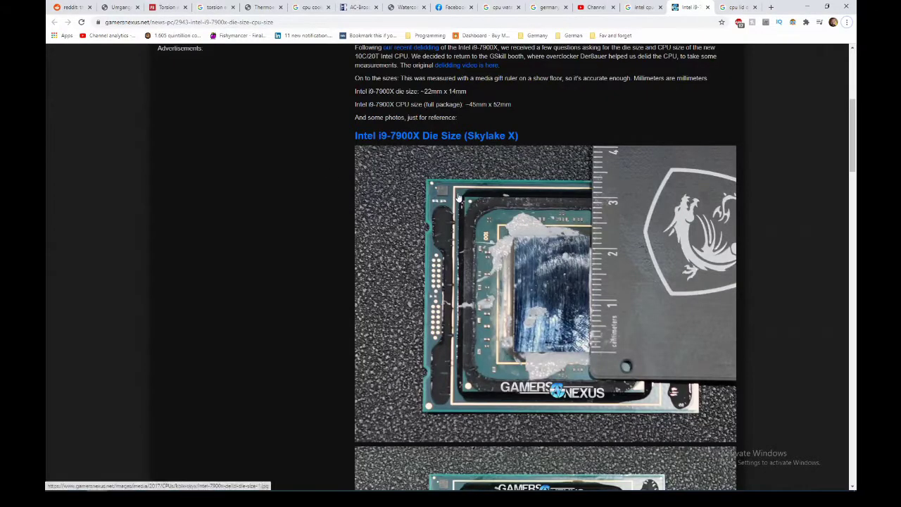
{"action": "scroll", "coordinate": [559, 371], "scroll_direction": "down", "scroll_amount": 7}
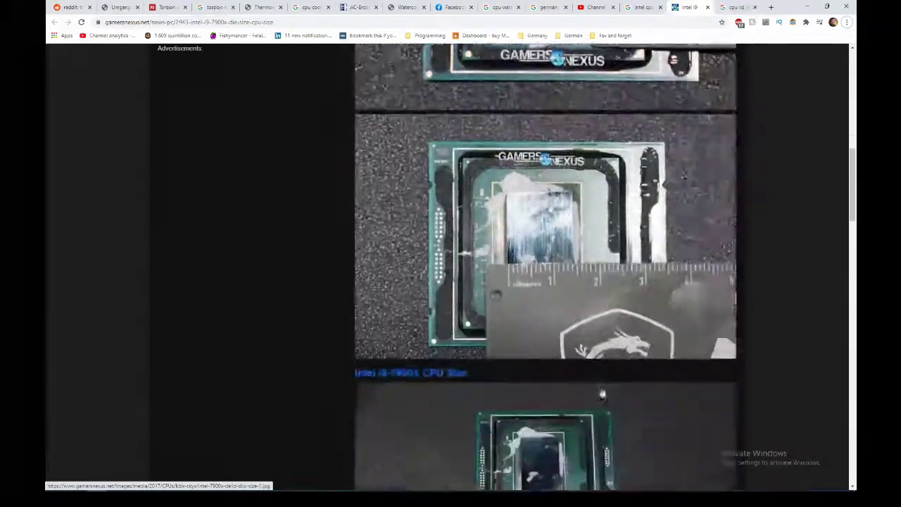
{"action": "key", "text": "alt+Tab"}
{"action": "key", "text": "alt+Tab"}
{"action": "scroll", "coordinate": [537, 323], "scroll_direction": "down", "scroll_amount": 10}
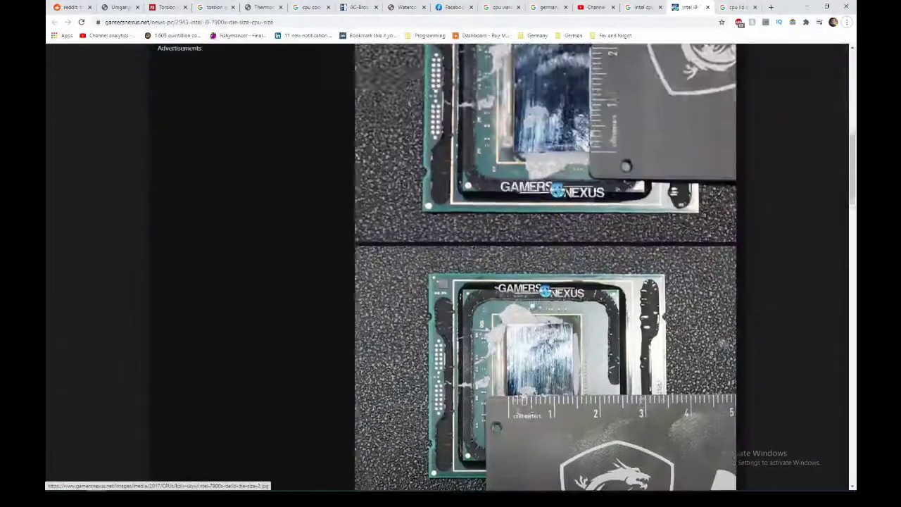
{"action": "scroll", "coordinate": [603, 311], "scroll_direction": "down", "scroll_amount": 3}
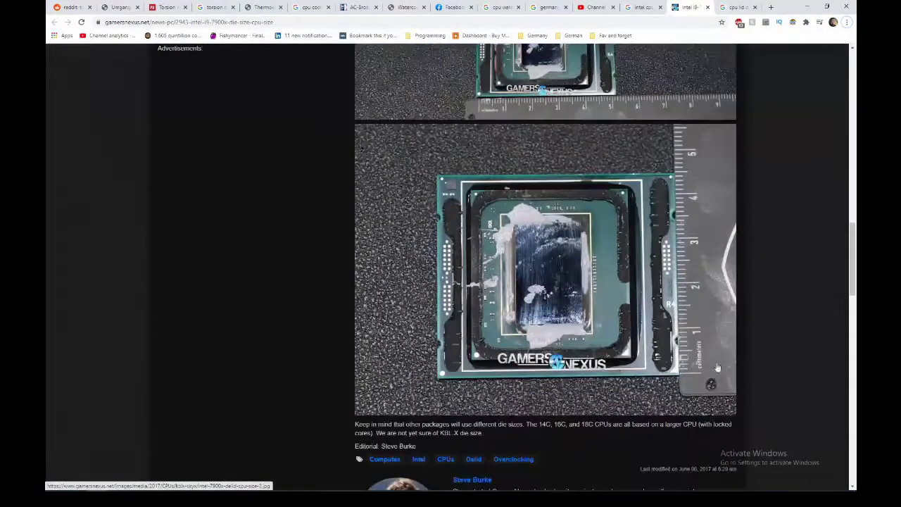
Step: Return to SOLIDWORKS, set the rectangle to 42 mm wide by 40 mm high, and close the sketch
{"action": "key", "text": "alt+Tab"}
{"action": "type", "text": "40"}
{"action": "key", "text": "Return"}
{"action": "left_click", "coordinate": [543, 78]}
{"action": "left_click", "coordinate": [548, 82]}
{"action": "type", "text": "42"}
{"action": "key", "text": "Return"}
{"action": "left_click", "coordinate": [801, 72]}
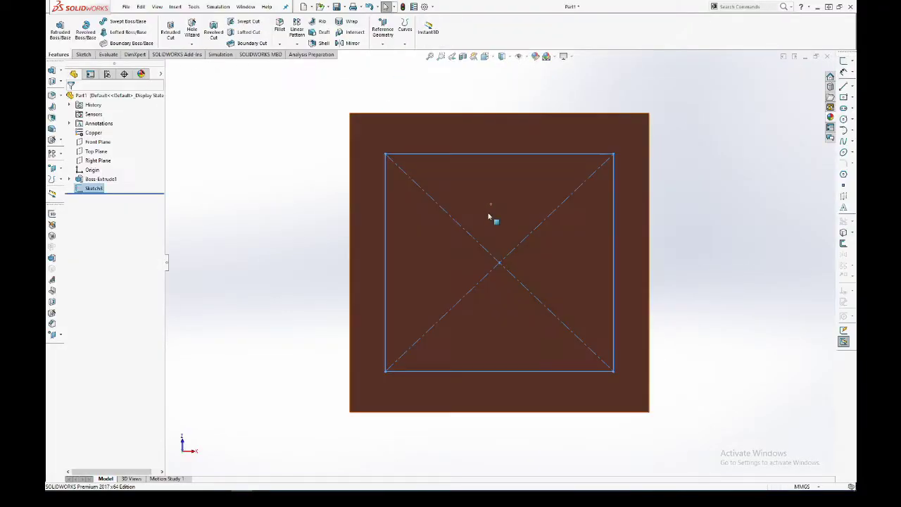
Step: Split the block's bottom face with a projected Split Line from the rectangle sketch
{"action": "left_click", "coordinate": [405, 42]}
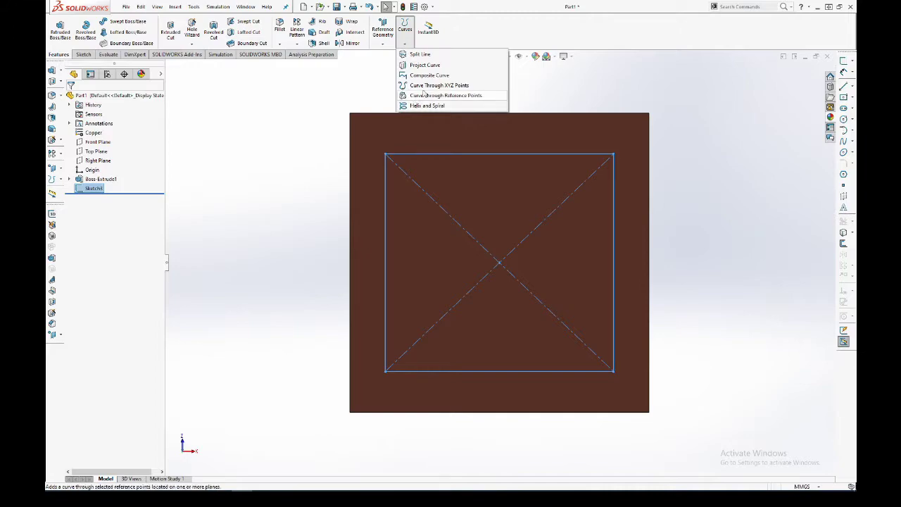
{"action": "left_click", "coordinate": [437, 56]}
{"action": "middle_click_drag", "start_coordinate": [507, 187], "coordinate": [383, 244]}
{"action": "left_click", "coordinate": [431, 150]}
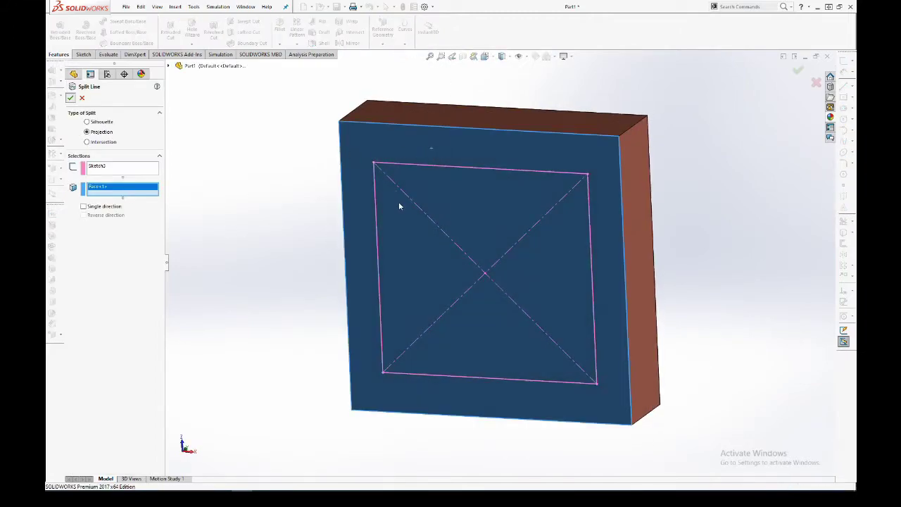
{"action": "left_click", "coordinate": [70, 98]}
{"action": "middle_click_drag", "start_coordinate": [283, 217], "coordinate": [322, 229]}
{"action": "left_click", "coordinate": [475, 242]}
{"action": "middle_click_drag", "start_coordinate": [475, 242], "coordinate": [464, 190]}
{"action": "left_click", "coordinate": [266, 241]}
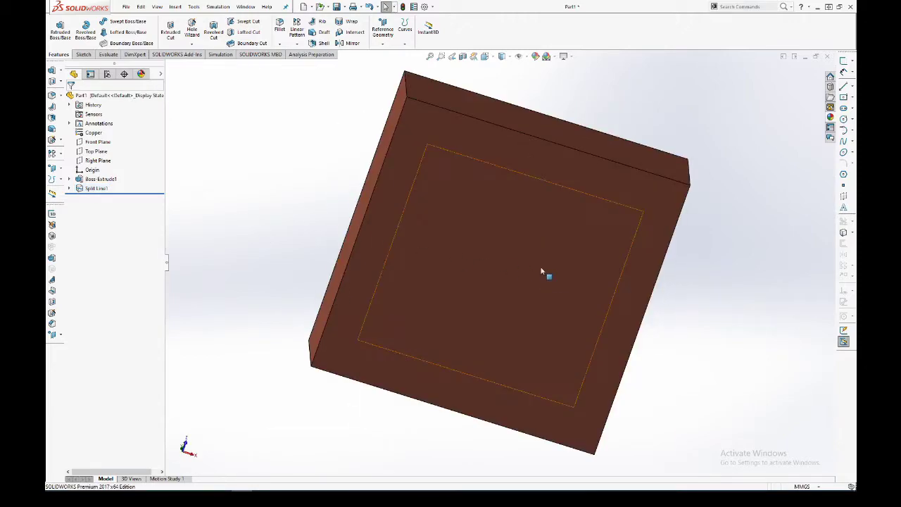
Step: Switch to the browser and recheck the article's die size text and ruler photos
{"action": "key", "text": "alt+Tab"}
{"action": "scroll", "coordinate": [475, 210], "scroll_direction": "up", "scroll_amount": 10}
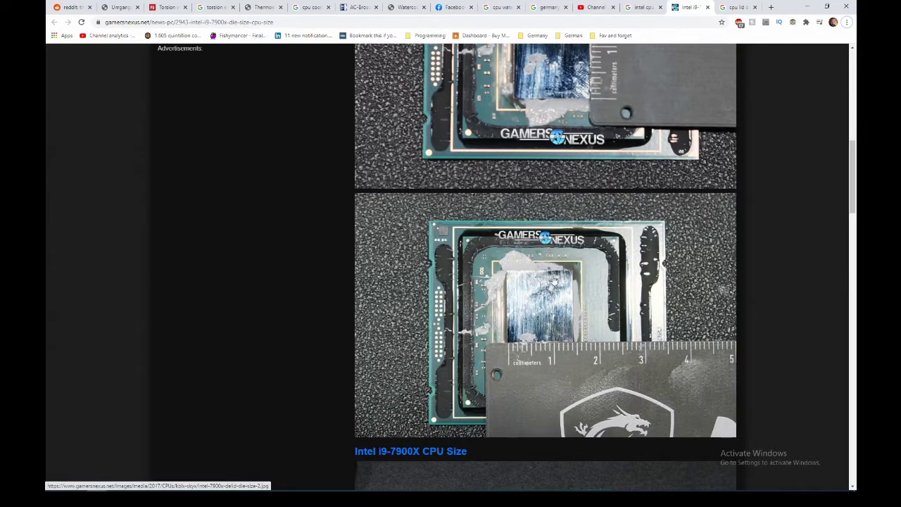
{"action": "scroll", "coordinate": [554, 282], "scroll_direction": "up", "scroll_amount": 4}
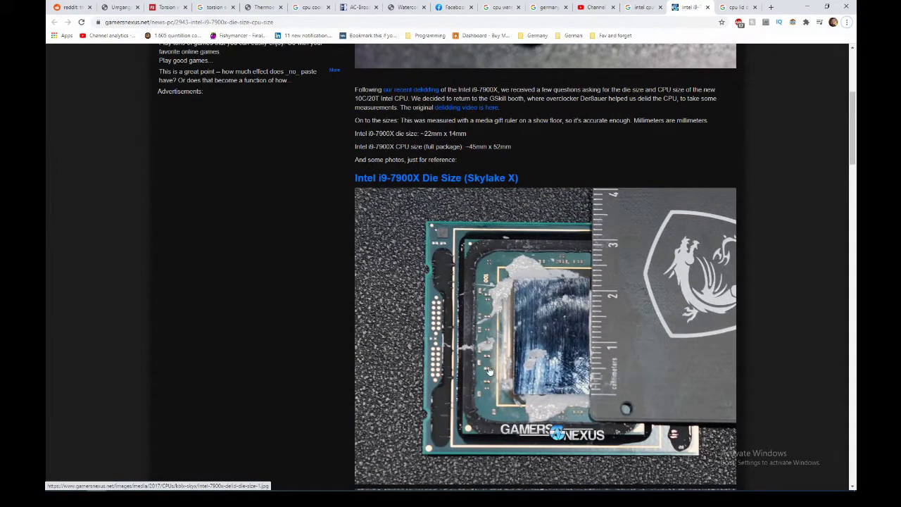
{"action": "scroll", "coordinate": [489, 371], "scroll_direction": "down", "scroll_amount": 7}
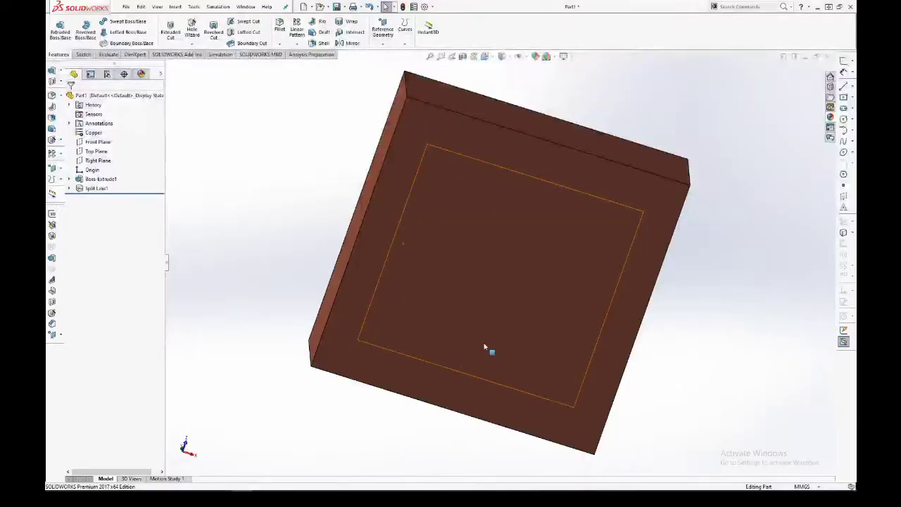
Step: Edit the block's base extrusion in SOLIDWORKS and set its depth to 10 mm
{"action": "middle_click_drag", "start_coordinate": [486, 347], "coordinate": [459, 382]}
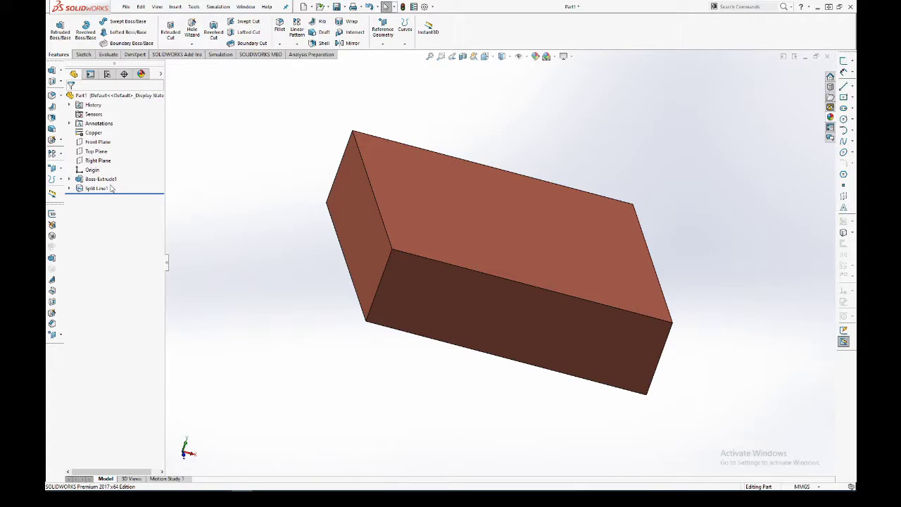
{"action": "left_click", "coordinate": [102, 180]}
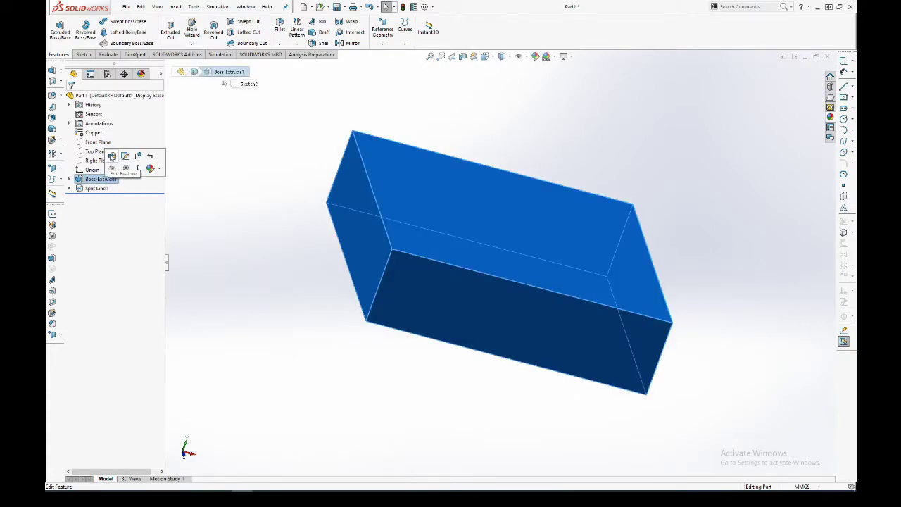
{"action": "left_click", "coordinate": [112, 156]}
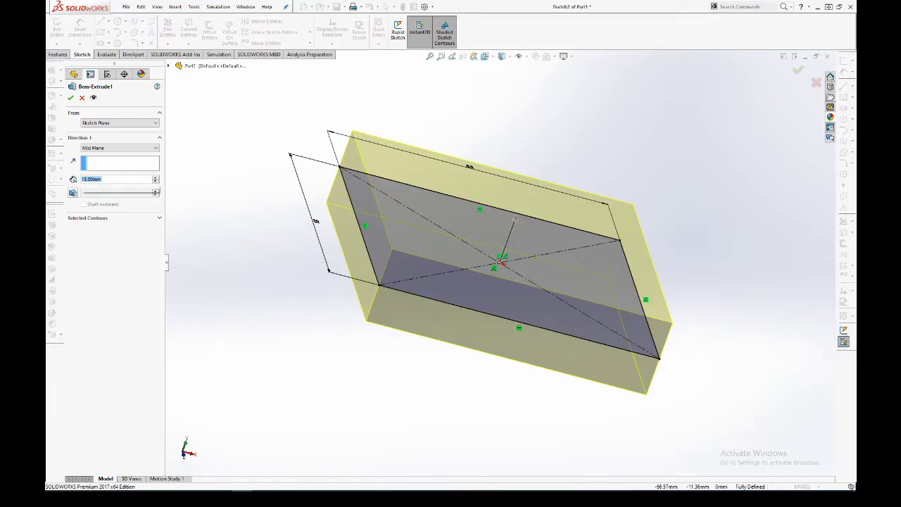
{"action": "type", "text": "10"}
{"action": "key", "text": "Return"}
{"action": "left_click", "coordinate": [70, 98]}
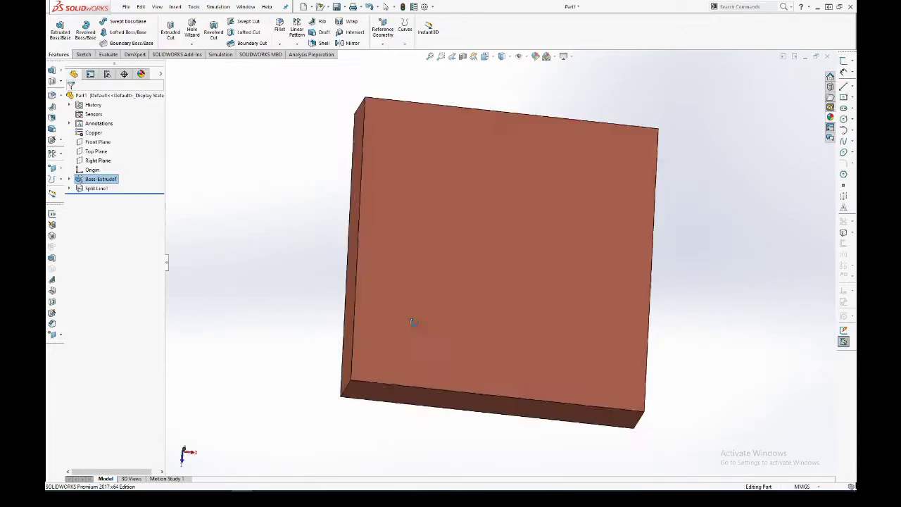
{"action": "middle_click_drag", "start_coordinate": [415, 323], "coordinate": [408, 260]}
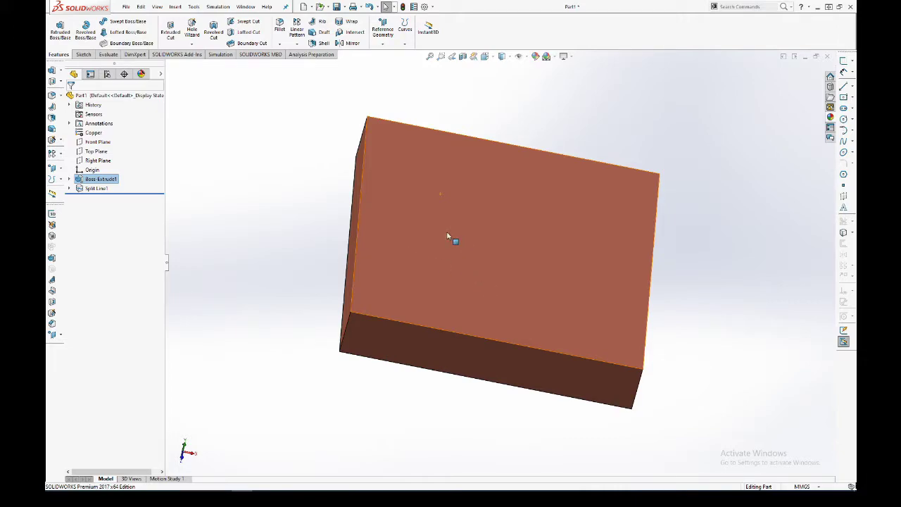
{"action": "middle_click_drag", "start_coordinate": [451, 236], "coordinate": [407, 211]}
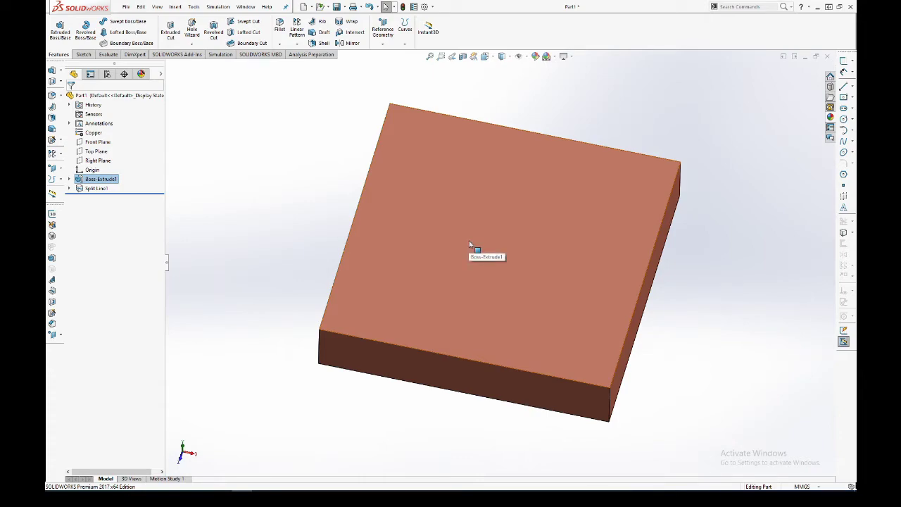
{"action": "middle_click_drag", "start_coordinate": [478, 255], "coordinate": [490, 239]}
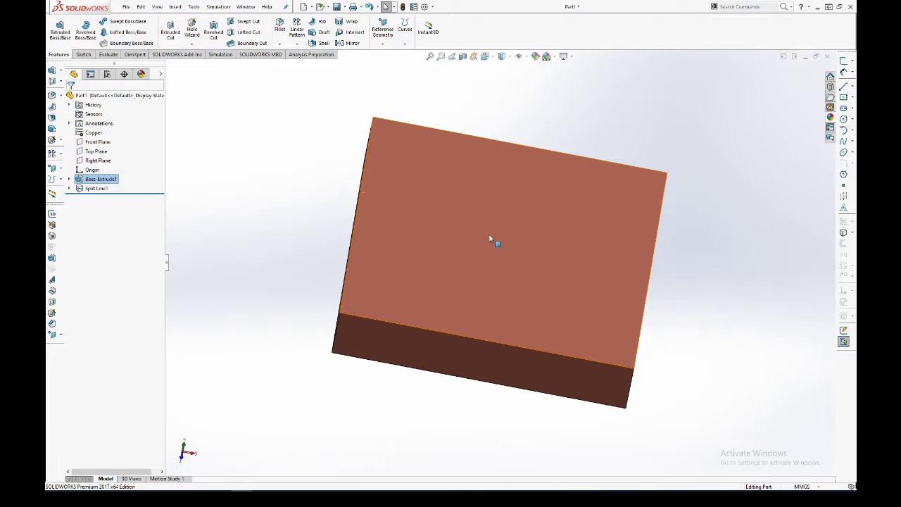
{"action": "middle_click_drag", "start_coordinate": [491, 251], "coordinate": [469, 288]}
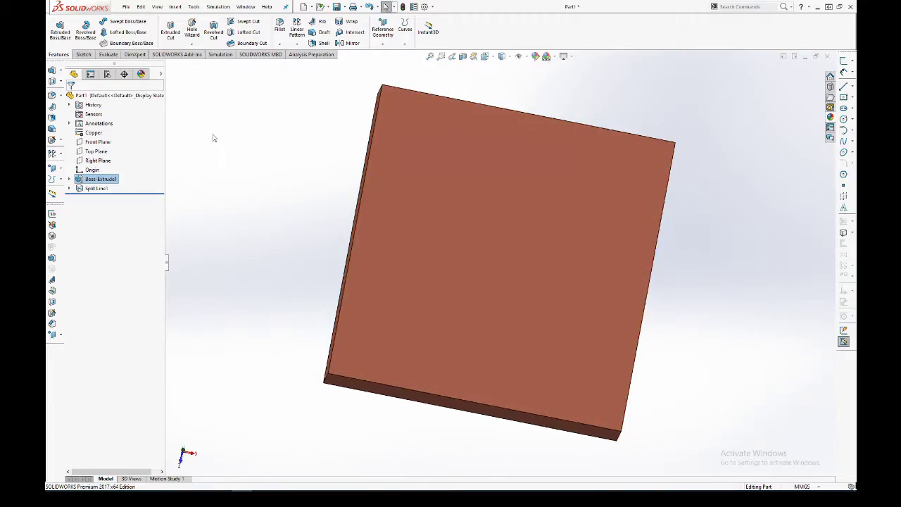
Step: Sketch two side-by-side circles on the block's top face, level with the origin, with radii of about 9 mm at +X and 11 mm at -X
{"action": "left_click", "coordinate": [69, 37]}
{"action": "left_click", "coordinate": [426, 237]}
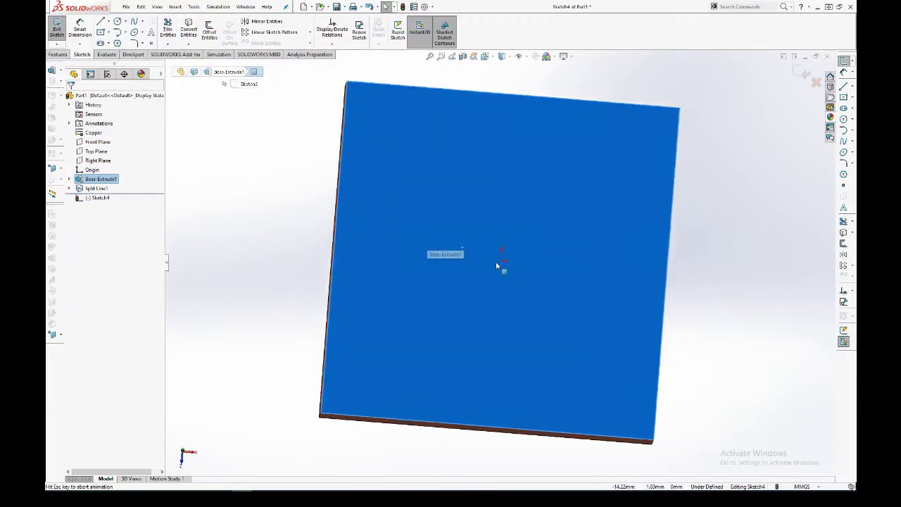
{"action": "right_click_drag", "start_coordinate": [589, 260], "coordinate": [610, 255]}
{"action": "left_click", "coordinate": [588, 264]}
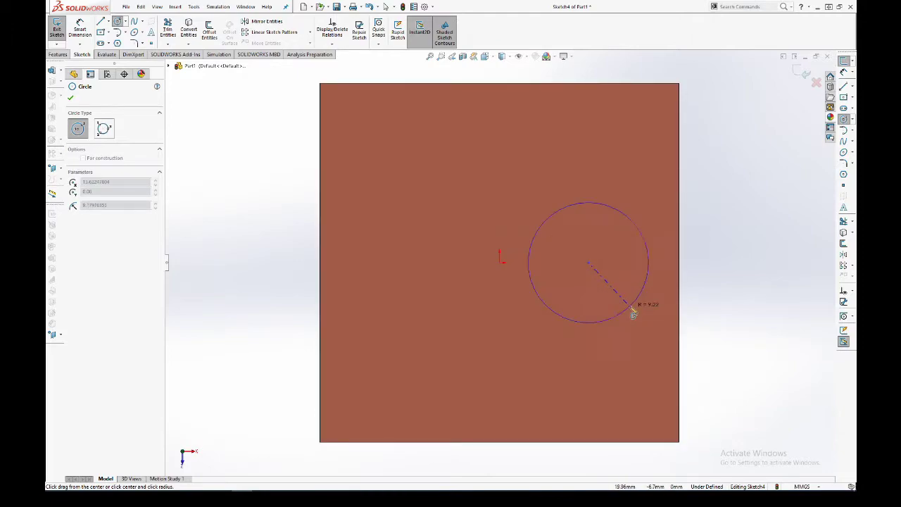
{"action": "left_click", "coordinate": [628, 307]}
{"action": "left_click", "coordinate": [400, 263]}
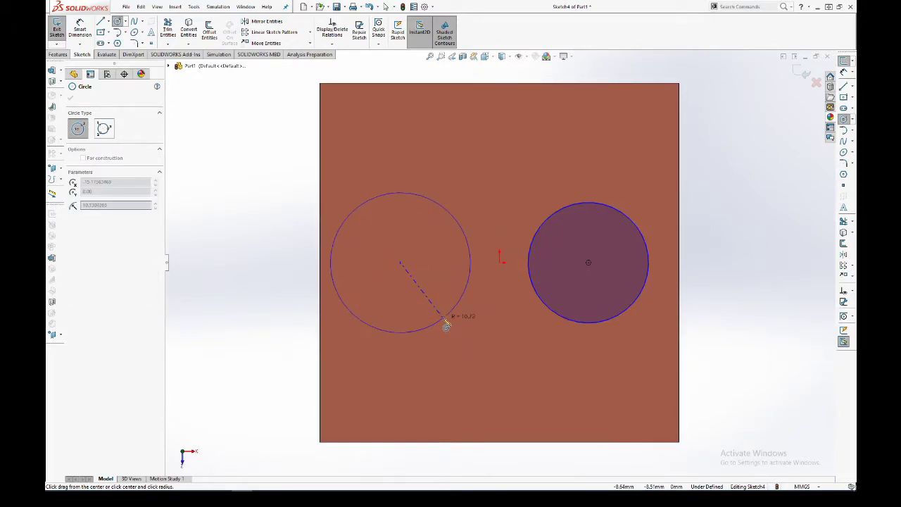
{"action": "left_click", "coordinate": [446, 317]}
{"action": "key", "text": "Escape"}
Step: Switch to the browser's CPU water cooling block image results and view the Swiftech H20-X20 Edge HD copper base photo
{"action": "key", "text": "alt+Tab"}
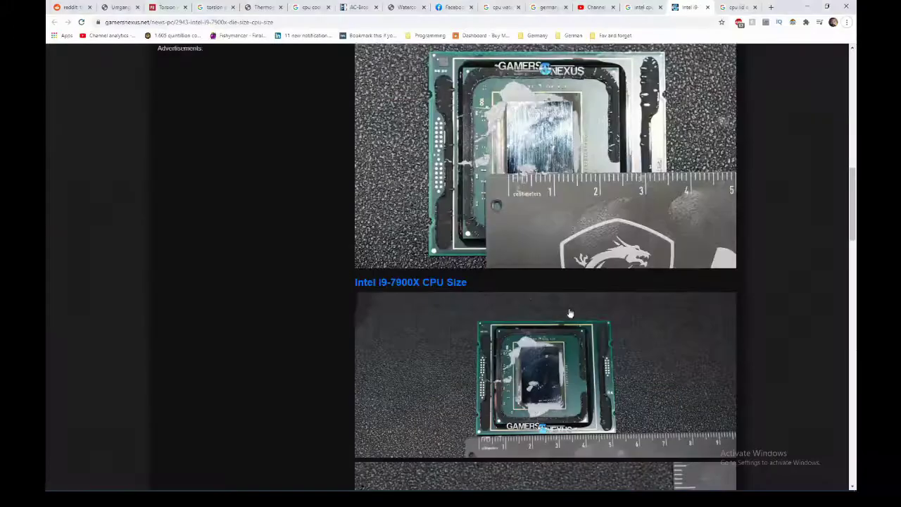
{"action": "left_click", "coordinate": [500, 7]}
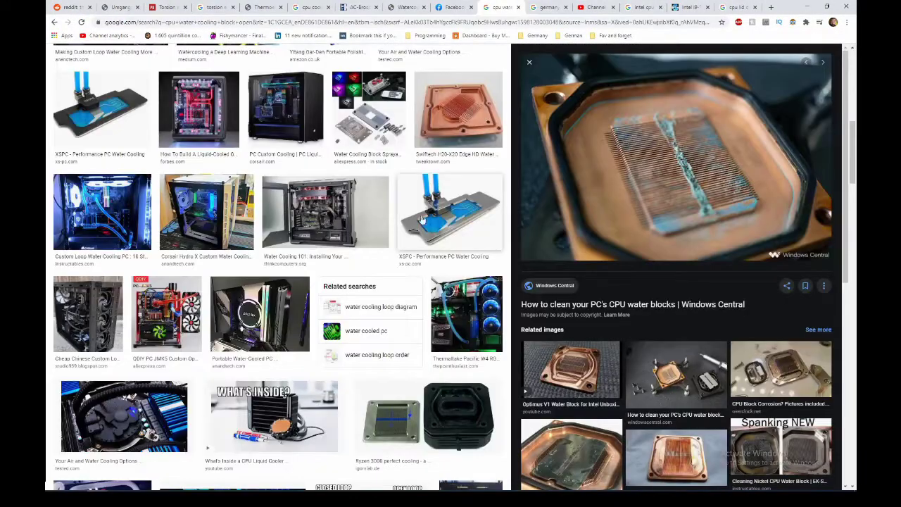
{"action": "scroll", "coordinate": [437, 232], "scroll_direction": "up", "scroll_amount": 3}
{"action": "scroll", "coordinate": [437, 232], "scroll_direction": "up", "scroll_amount": 10}
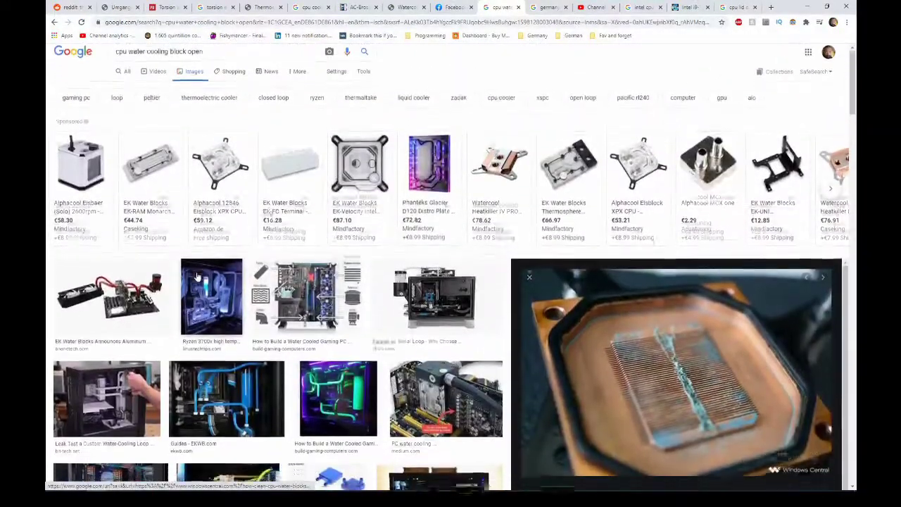
{"action": "scroll", "coordinate": [443, 398], "scroll_direction": "down", "scroll_amount": 5}
{"action": "left_click", "coordinate": [444, 397]}
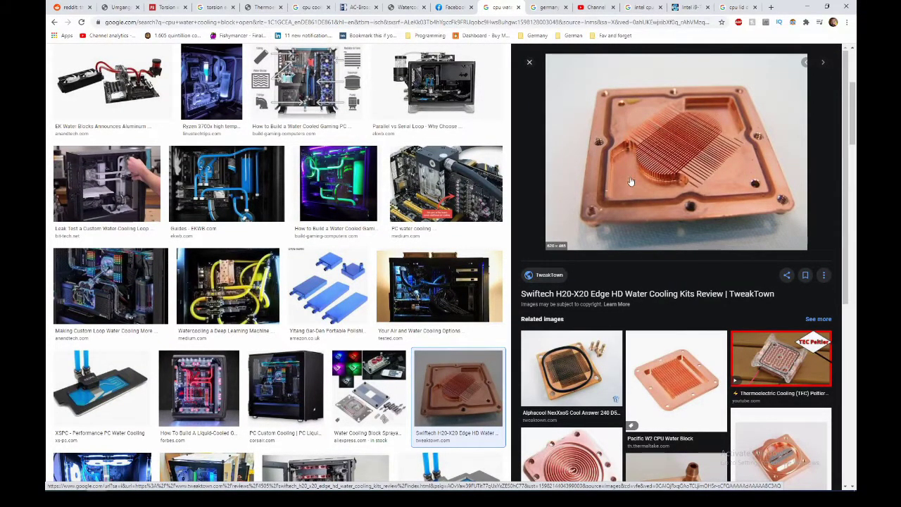
Step: View the XSPC water block image and the Optimus Foundation CPU Block - Intel photo in the results
{"action": "scroll", "coordinate": [100, 186], "scroll_direction": "down", "scroll_amount": 3}
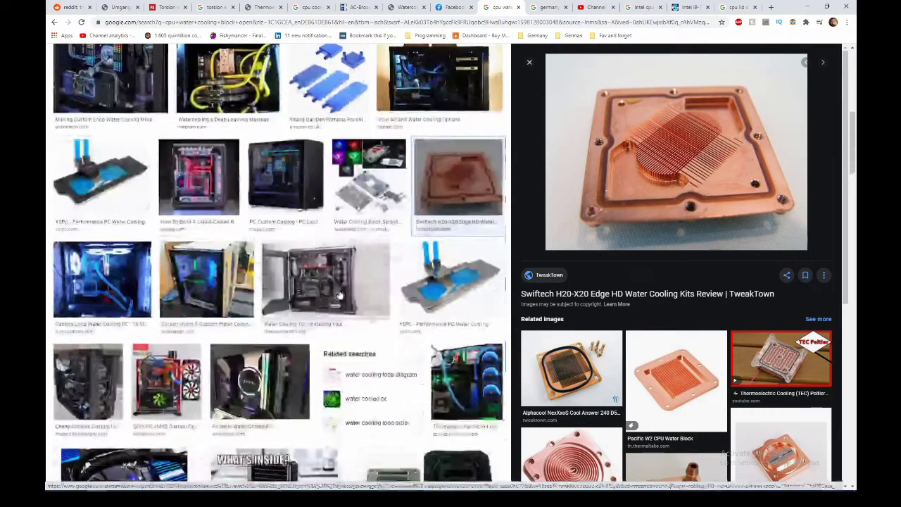
{"action": "left_click", "coordinate": [101, 186]}
{"action": "scroll", "coordinate": [100, 186], "scroll_direction": "down", "scroll_amount": 4}
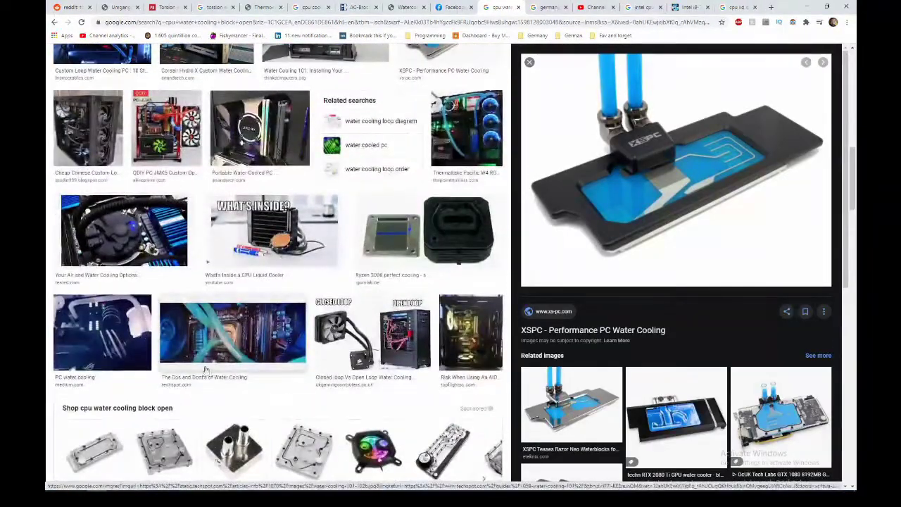
{"action": "scroll", "coordinate": [204, 373], "scroll_direction": "down", "scroll_amount": 4}
{"action": "scroll", "coordinate": [204, 373], "scroll_direction": "up", "scroll_amount": 1}
{"action": "scroll", "coordinate": [276, 341], "scroll_direction": "down", "scroll_amount": 3}
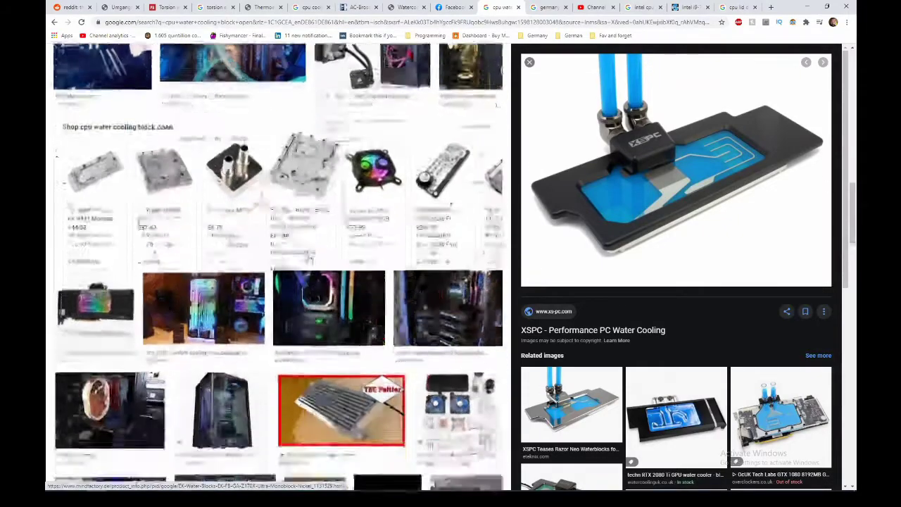
{"action": "left_click", "coordinate": [387, 327]}
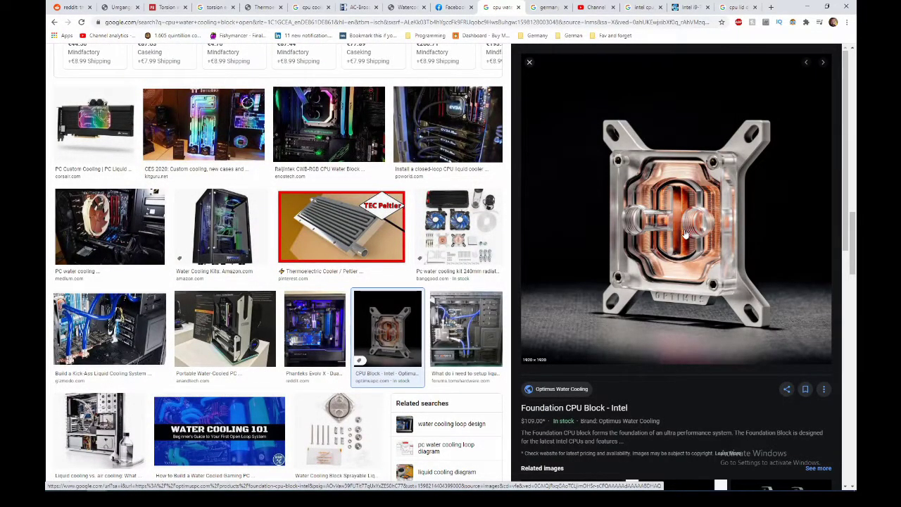
Step: View the OPEN SMART acrylic-top block image and examine the fins in the Windows Central water block photo
{"action": "scroll", "coordinate": [338, 205], "scroll_direction": "down", "scroll_amount": 3}
{"action": "left_click", "coordinate": [337, 205]}
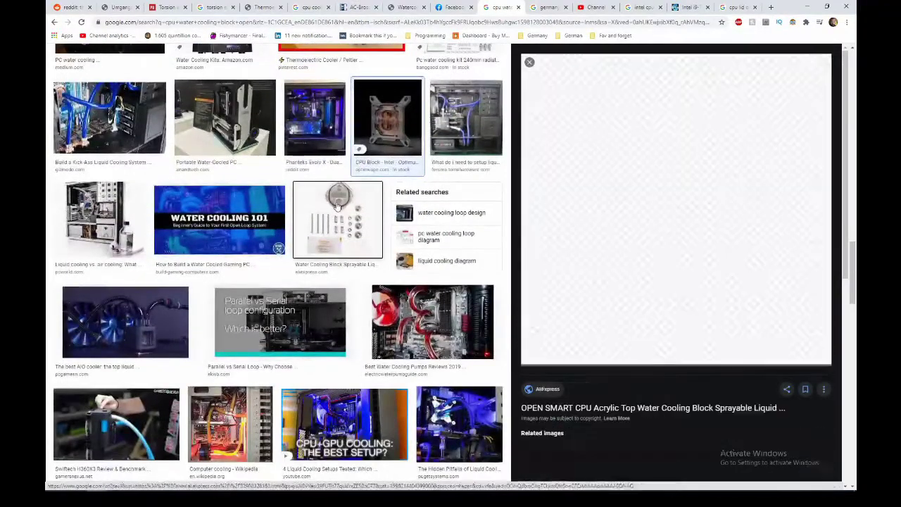
{"action": "scroll", "coordinate": [373, 211], "scroll_direction": "down", "scroll_amount": 5}
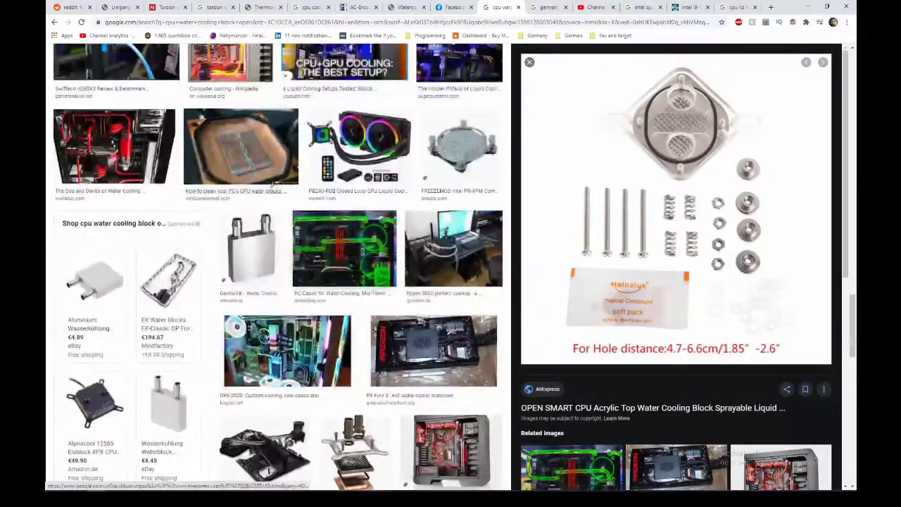
{"action": "left_click", "coordinate": [241, 145]}
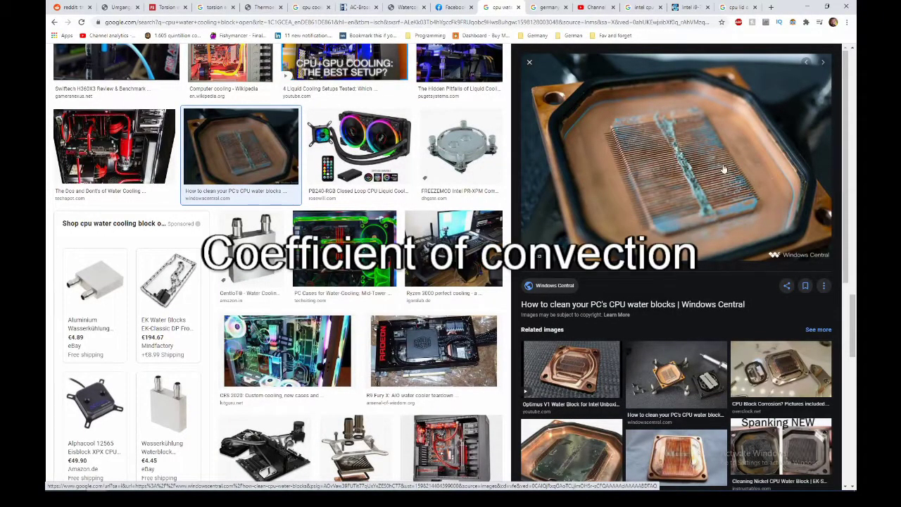
{"action": "left_click", "coordinate": [461, 149]}
{"action": "left_click", "coordinate": [247, 157]}
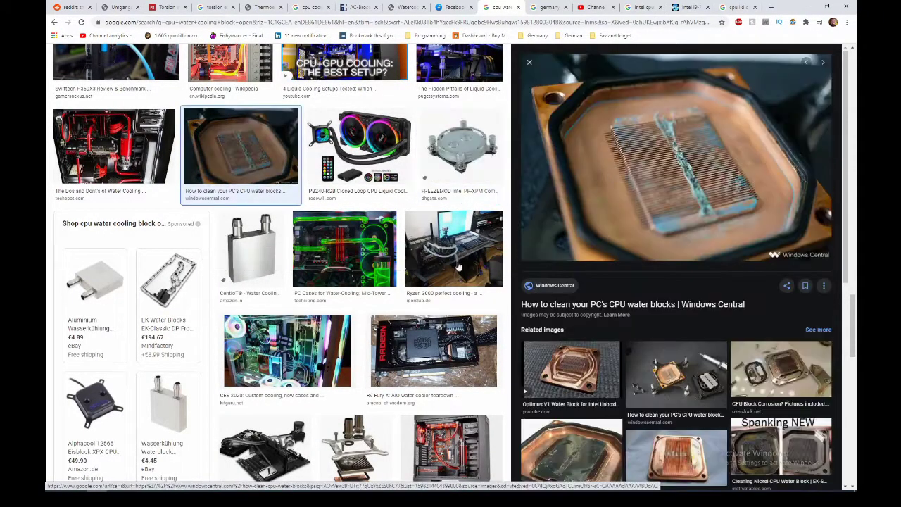
{"action": "scroll", "coordinate": [247, 159], "scroll_direction": "down", "scroll_amount": 6}
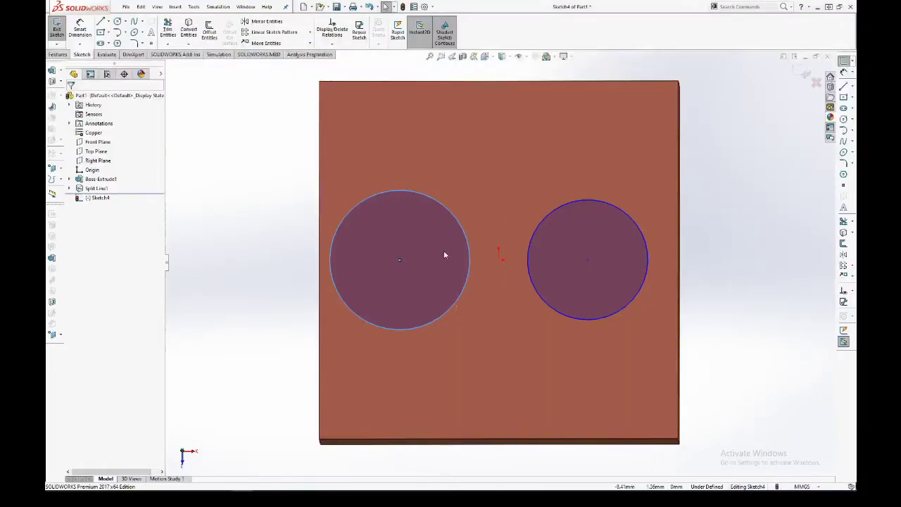
Step: Return to SOLIDWORKS and delete both circles from the open sketch on the block's top face
{"action": "mouse_move", "coordinate": [444, 254]}
{"action": "middle_mouse_down"}
{"action": "mouse_move", "coordinate": [549, 167]}
{"action": "mouse_move", "coordinate": [559, 140]}
{"action": "mouse_move", "coordinate": [533, 204]}
{"action": "middle_mouse_up"}
{"action": "left_click", "coordinate": [545, 279]}
{"action": "key", "text": "Delete"}
{"action": "left_click", "coordinate": [458, 283]}
{"action": "key", "text": "Delete"}
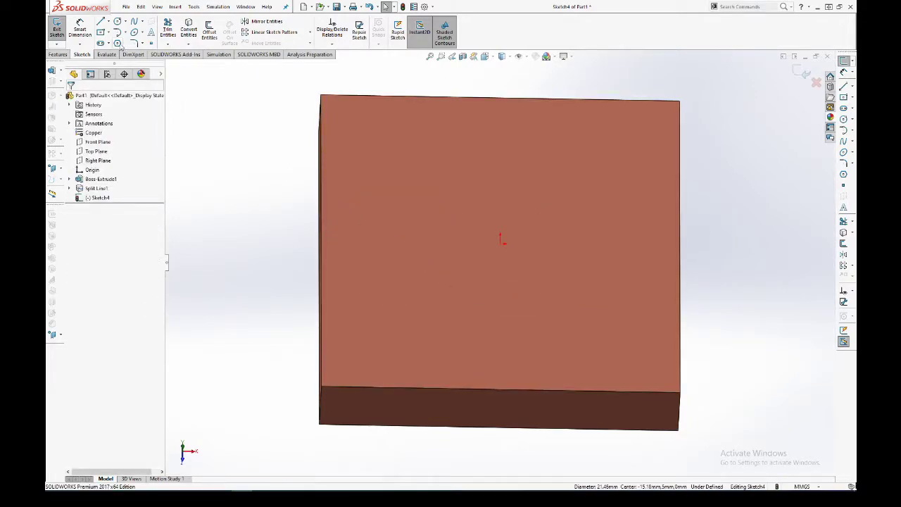
{"action": "middle_click_drag", "start_coordinate": [392, 190], "coordinate": [401, 171]}
{"action": "left_click", "coordinate": [400, 363]}
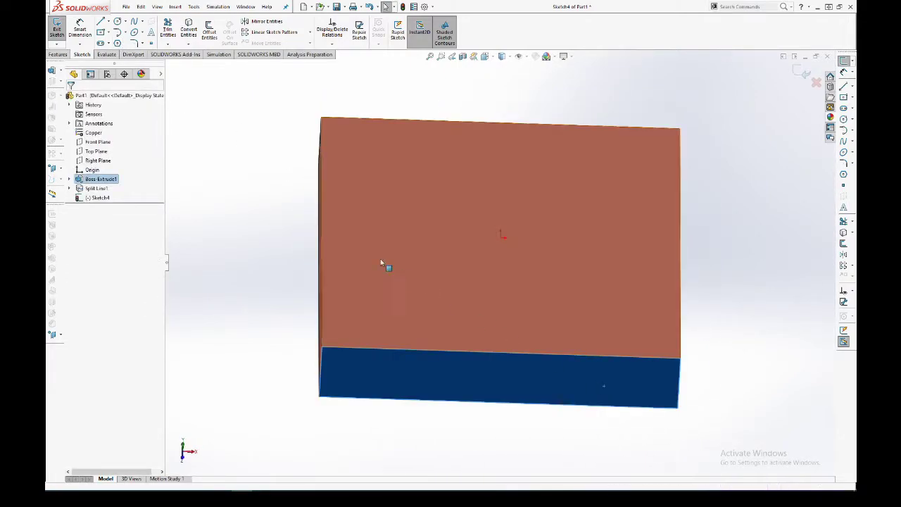
{"action": "left_click", "coordinate": [489, 236]}
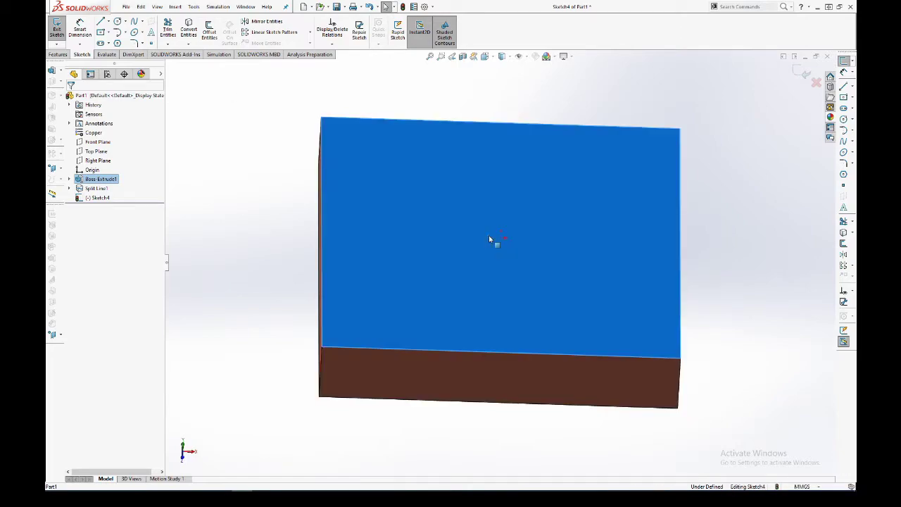
{"action": "left_click", "coordinate": [816, 83]}
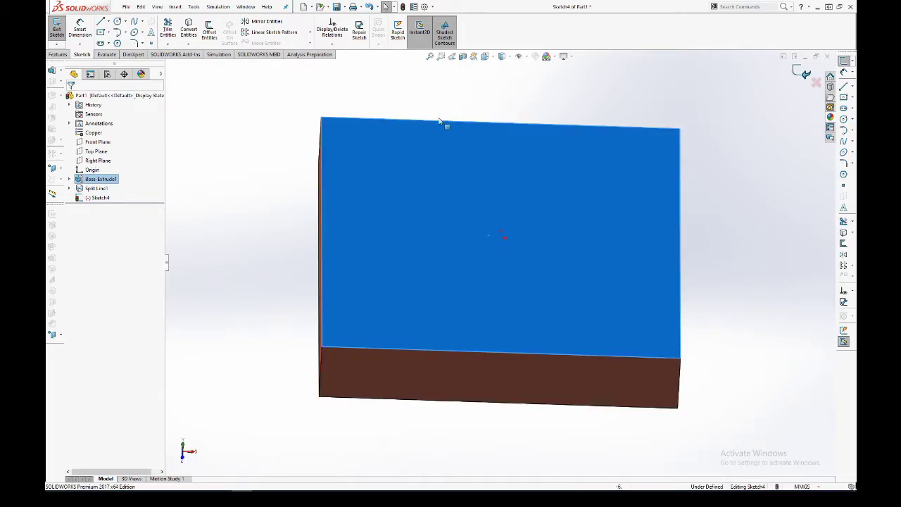
Step: Sketch an open serpentine path on the top face with four vertical legs about 38 mm long joined by three horizontal lines
{"action": "left_click", "coordinate": [101, 22]}
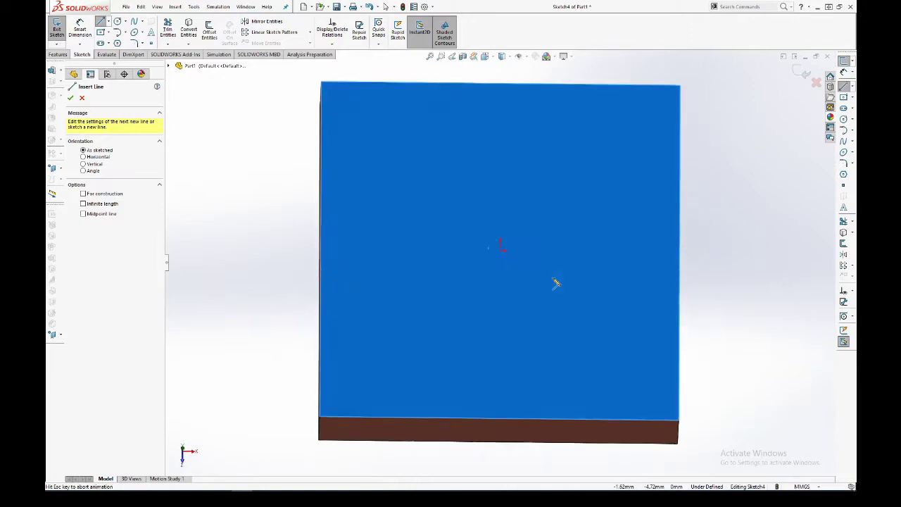
{"action": "left_click", "coordinate": [608, 392]}
{"action": "left_click", "coordinate": [608, 147]}
{"action": "left_click", "coordinate": [538, 146]}
{"action": "left_click", "coordinate": [538, 391]}
{"action": "left_click", "coordinate": [448, 392]}
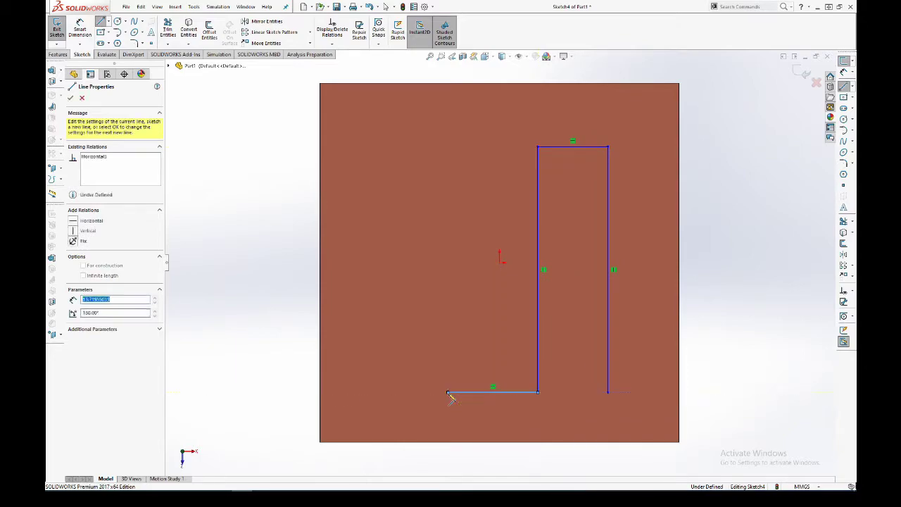
{"action": "left_click", "coordinate": [448, 146]}
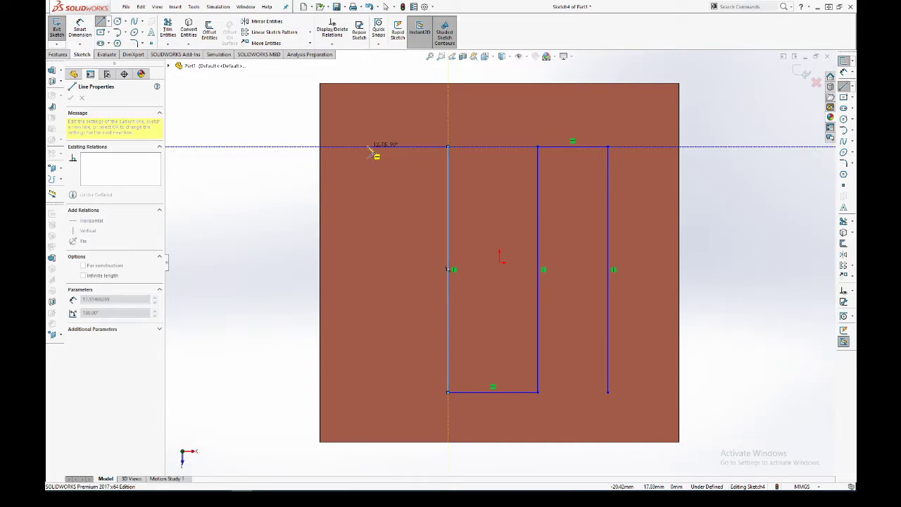
{"action": "left_click", "coordinate": [361, 146]}
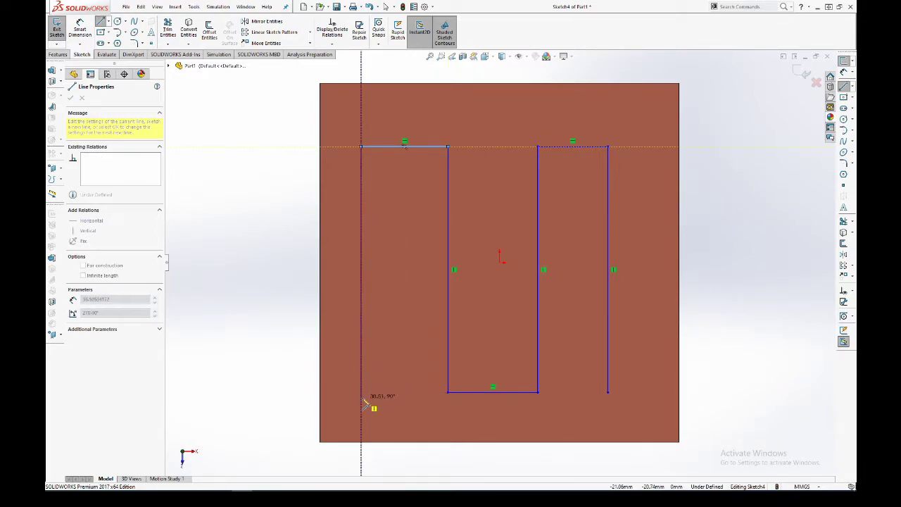
{"action": "left_click", "coordinate": [362, 394]}
{"action": "key", "text": "Escape"}
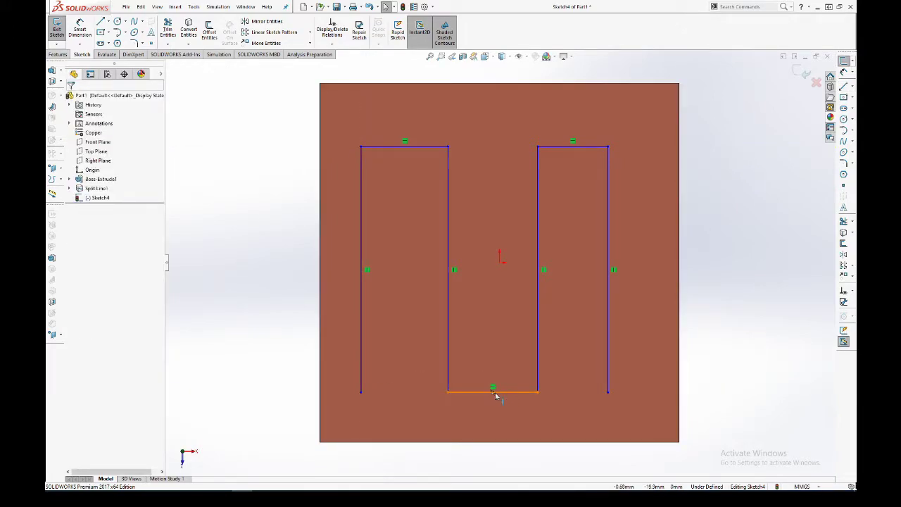
Step: Draw a centerline from the midpoint of the serpentine's lower horizontal line to the origin and make it vertical
{"action": "key", "text": "c"}
{"action": "key", "text": "space"}
{"action": "key", "text": "Escape"}
{"action": "key", "text": "Escape"}
{"action": "key", "text": "c"}
{"action": "left_click", "coordinate": [494, 392]}
{"action": "left_click", "coordinate": [499, 267]}
{"action": "key", "text": "Escape"}
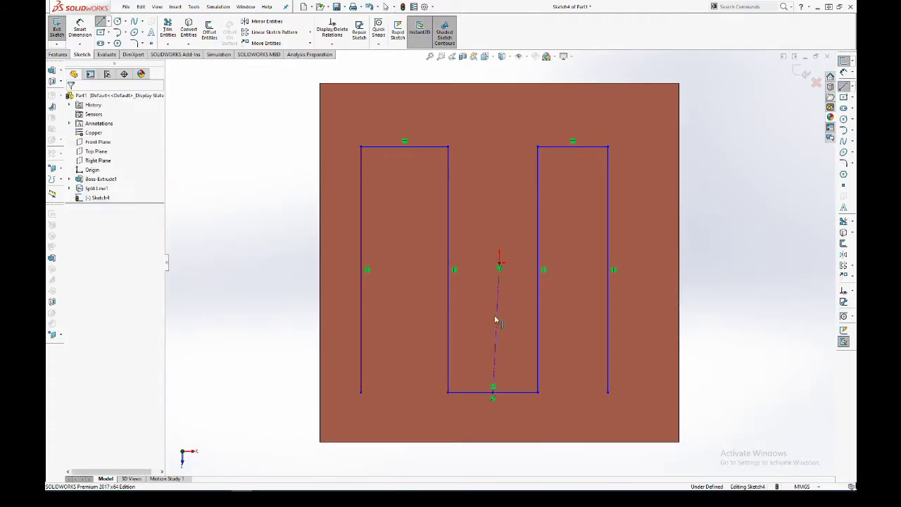
{"action": "left_click", "coordinate": [497, 321]}
{"action": "left_click", "coordinate": [83, 199]}
{"action": "key", "text": "Escape"}
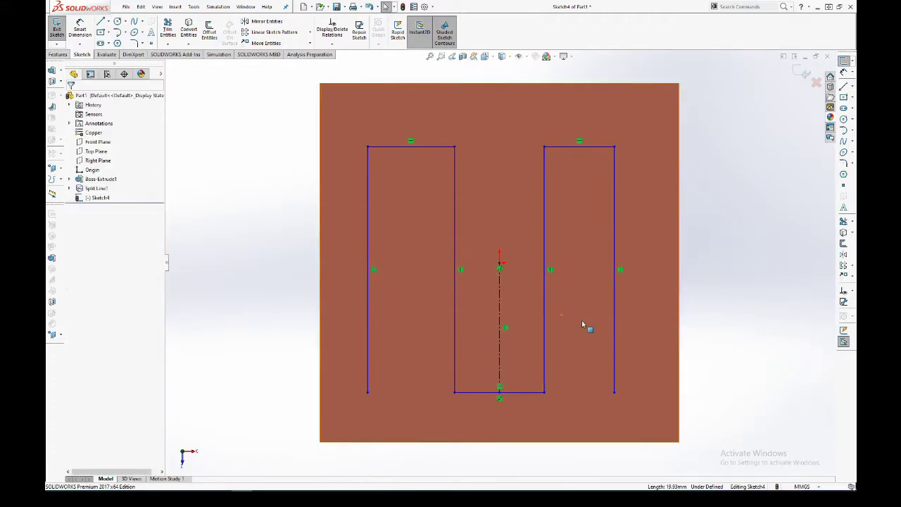
Step: Dimension the outermost +X leg of the serpentine 10 mm from the block's +X edge
{"action": "key", "text": "d"}
{"action": "left_click", "coordinate": [614, 352]}
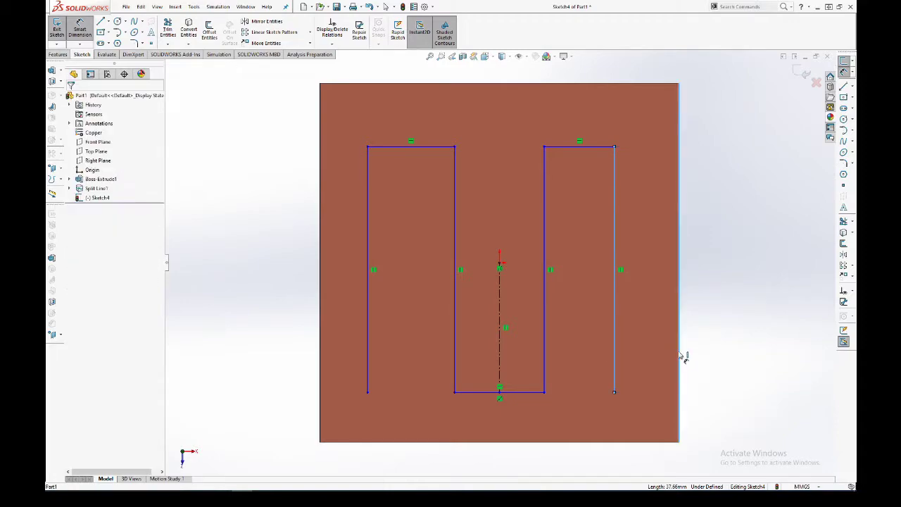
{"action": "left_click", "coordinate": [637, 78]}
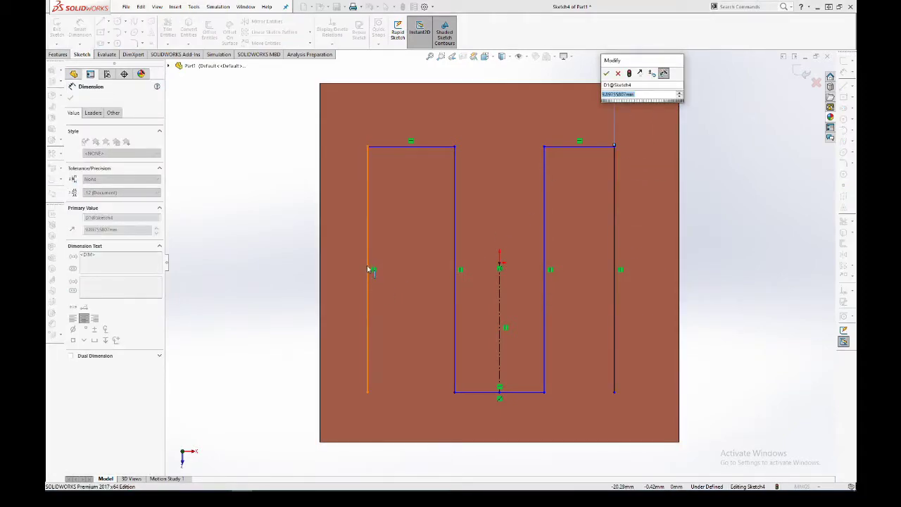
{"action": "type", "text": "10"}
{"action": "key", "text": "Return"}
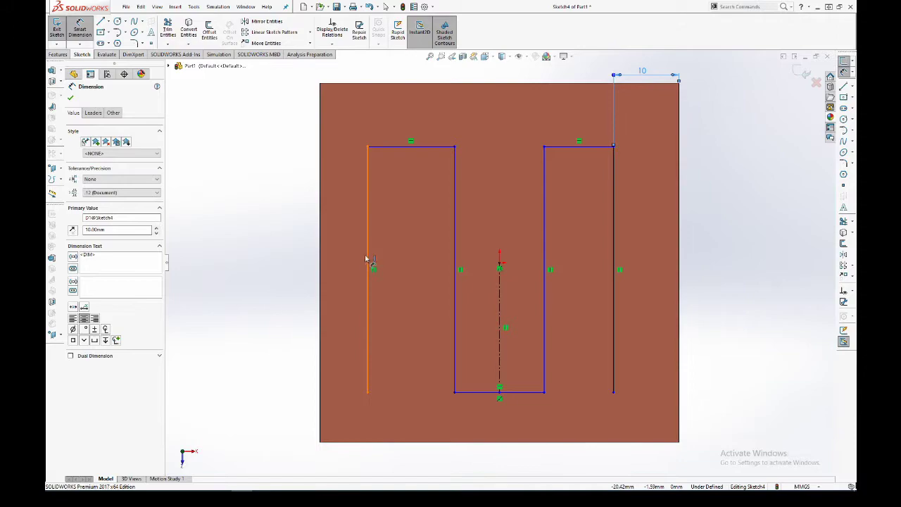
Step: Dimension the outermost -X leg of the serpentine 10 mm from the block's -X edge
{"action": "left_click", "coordinate": [368, 269]}
{"action": "left_click", "coordinate": [348, 83]}
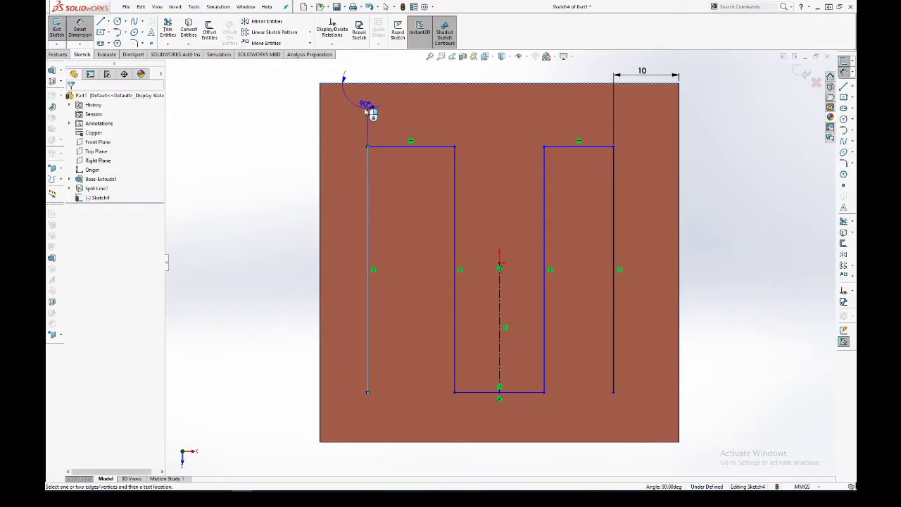
{"action": "key", "text": "Escape"}
{"action": "left_click", "coordinate": [367, 194]}
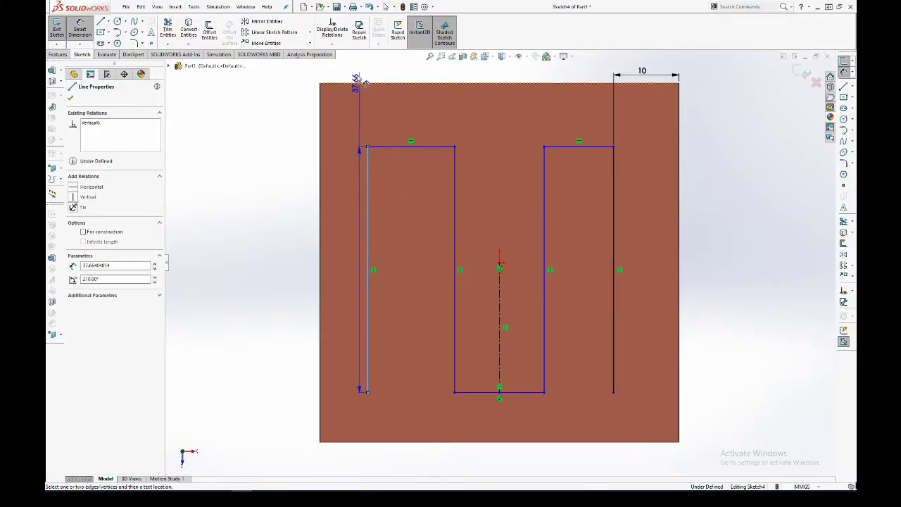
{"action": "left_click", "coordinate": [318, 114]}
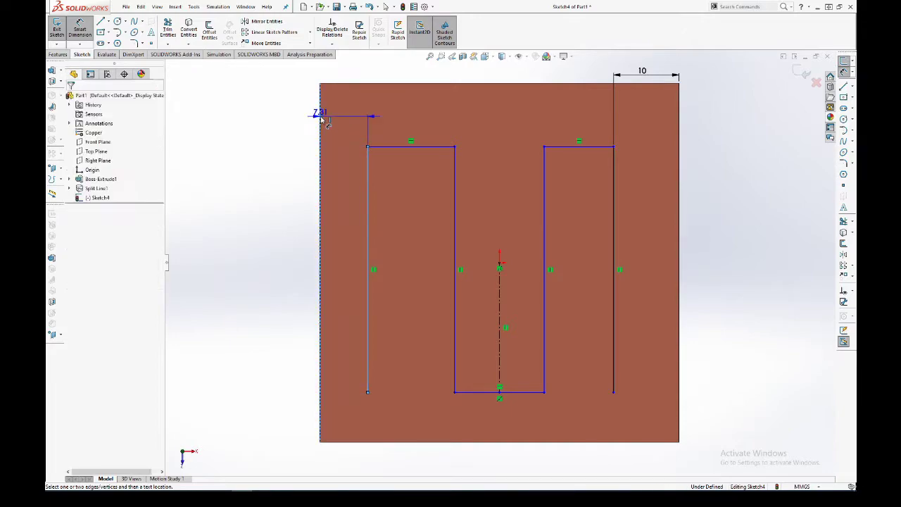
{"action": "left_click", "coordinate": [344, 78]}
{"action": "type", "text": "10"}
{"action": "key", "text": "Return"}
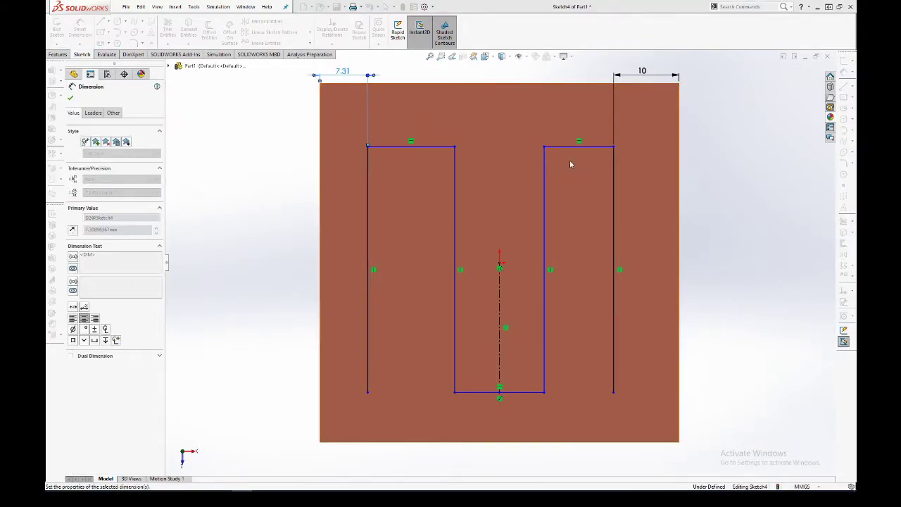
Step: Make the serpentine's two upper horizontal lines collinear
{"action": "key", "text": "Escape"}
{"action": "left_click", "coordinate": [572, 150]}
{"action": "left_click", "coordinate": [443, 147], "text": "ctrl"}
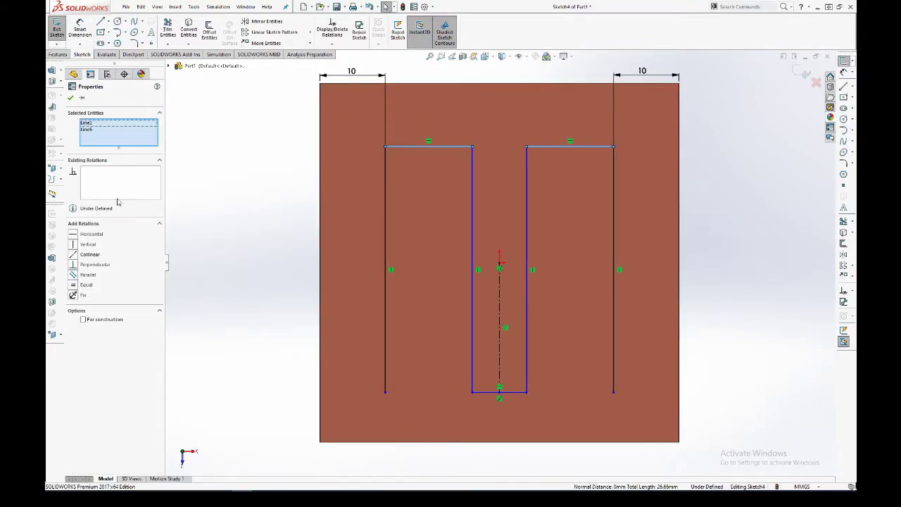
{"action": "left_click", "coordinate": [89, 255]}
{"action": "key", "text": "Escape"}
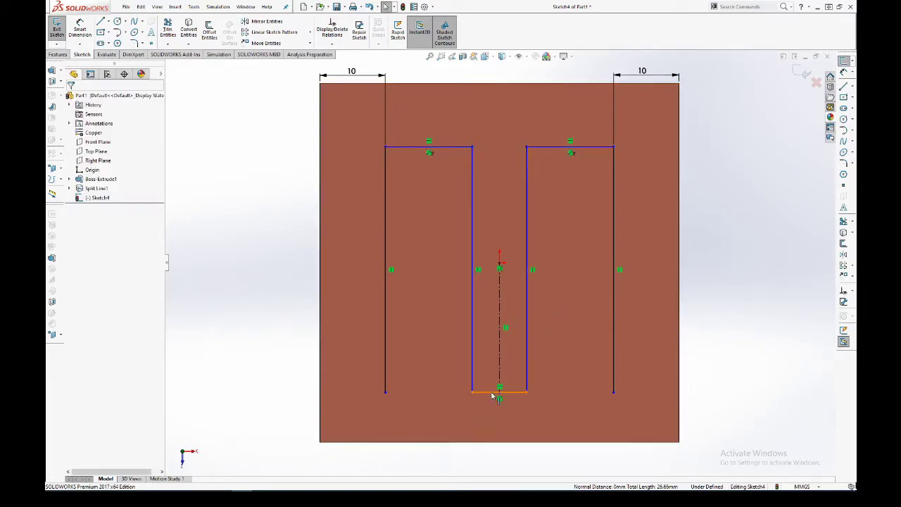
Step: Dimension the serpentine's upper horizontal line on the -X side to a length of 10 mm
{"action": "right_click_drag", "start_coordinate": [474, 376], "coordinate": [449, 140]}
{"action": "left_click", "coordinate": [450, 147]}
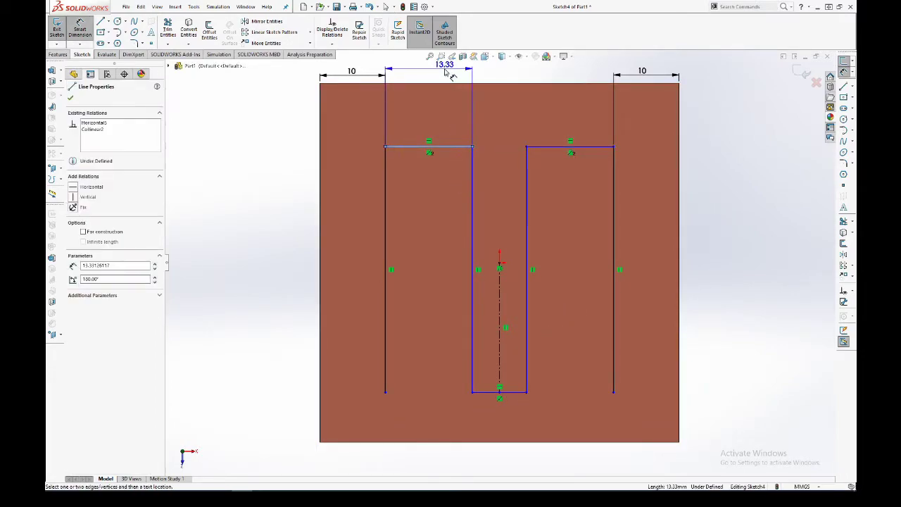
{"action": "left_click", "coordinate": [444, 69]}
{"action": "type", "text": "10"}
{"action": "key", "text": "Return"}
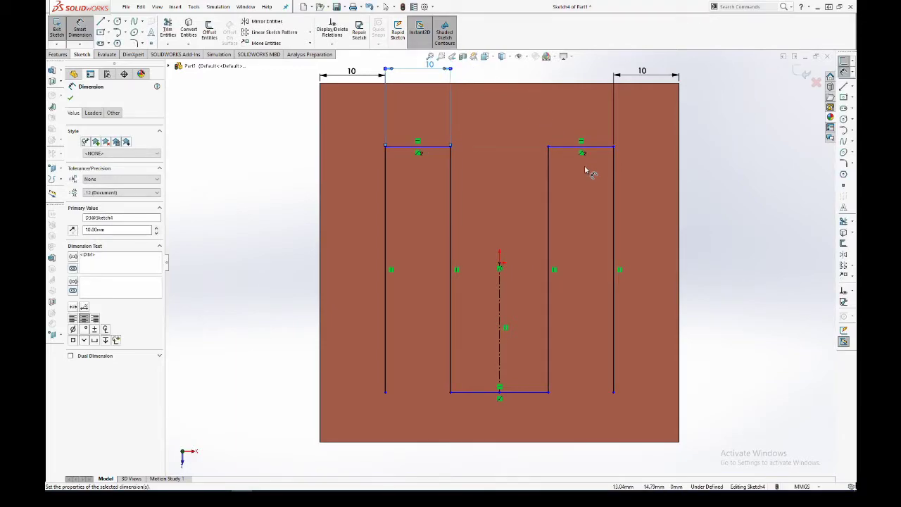
{"action": "left_click", "coordinate": [585, 170]}
{"action": "left_click", "coordinate": [501, 467]}
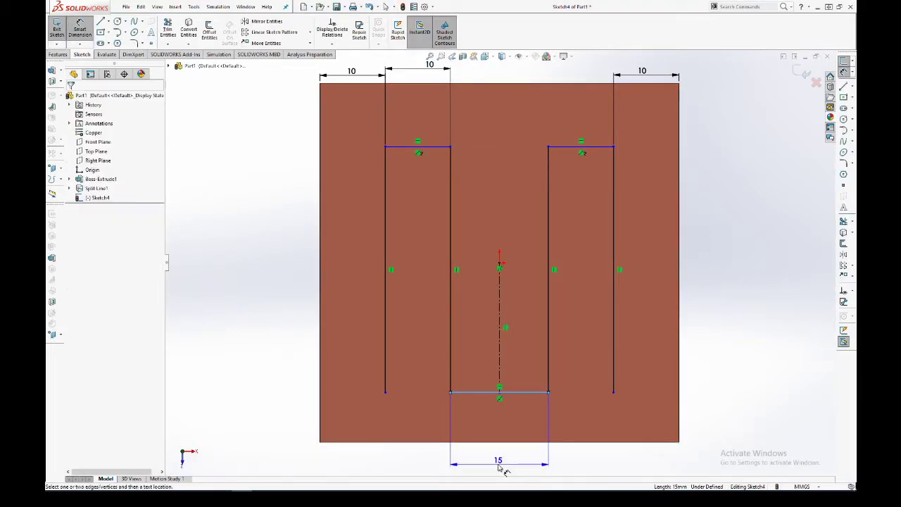
{"action": "key", "text": "Escape"}
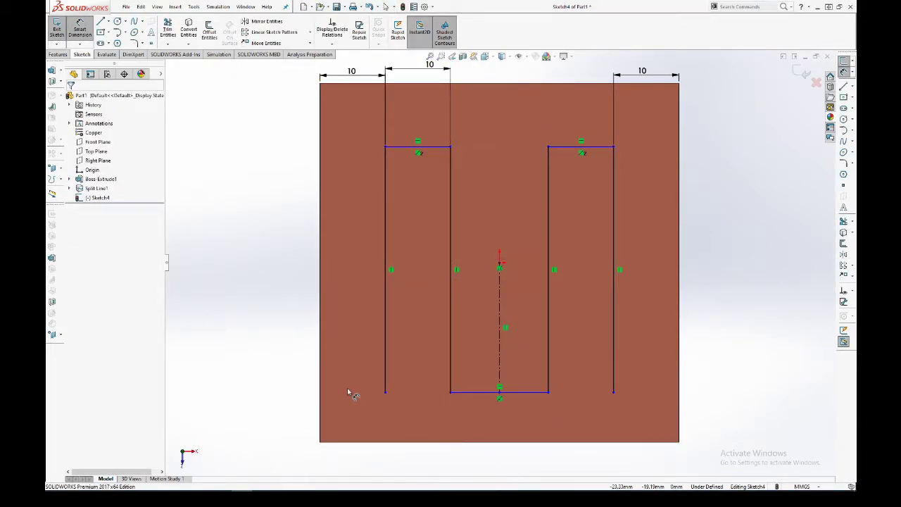
Step: Dimension the serpentine's lower horizontal line 7.5 mm from the block's +Z edge
{"action": "left_click", "coordinate": [385, 393]}
{"action": "left_click", "coordinate": [473, 393]}
{"action": "left_click", "coordinate": [464, 441]}
{"action": "left_click", "coordinate": [303, 425]}
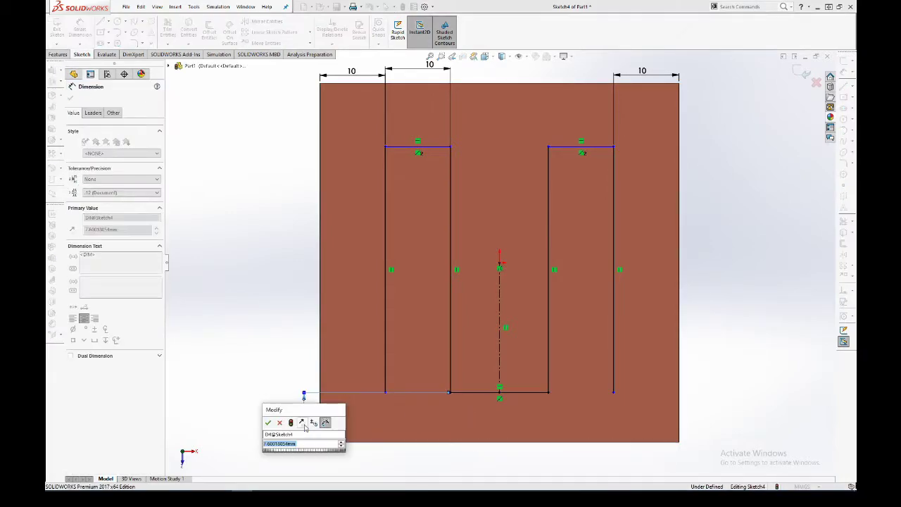
{"action": "type", "text": "7.5"}
{"action": "key", "text": "Return"}
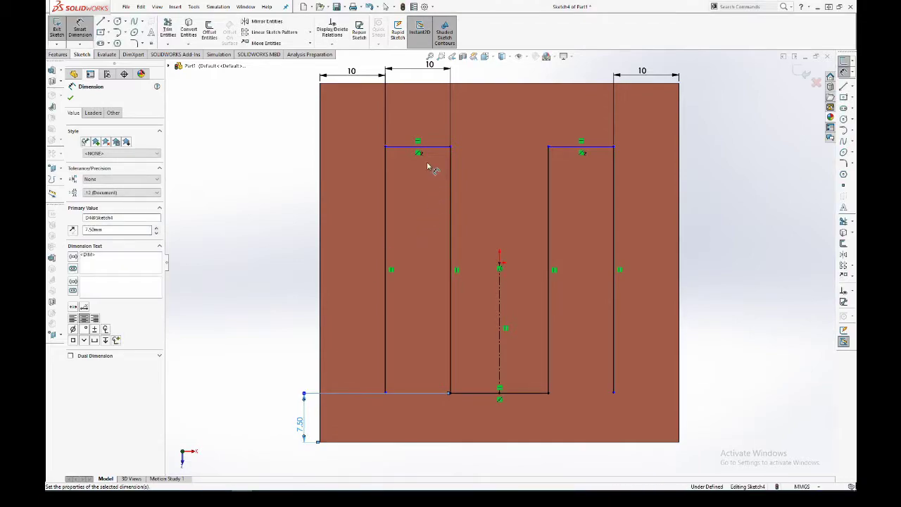
Step: Dimension the serpentine's upper horizontal line on the -X side 8 mm from the block's -Z edge
{"action": "left_click", "coordinate": [418, 148]}
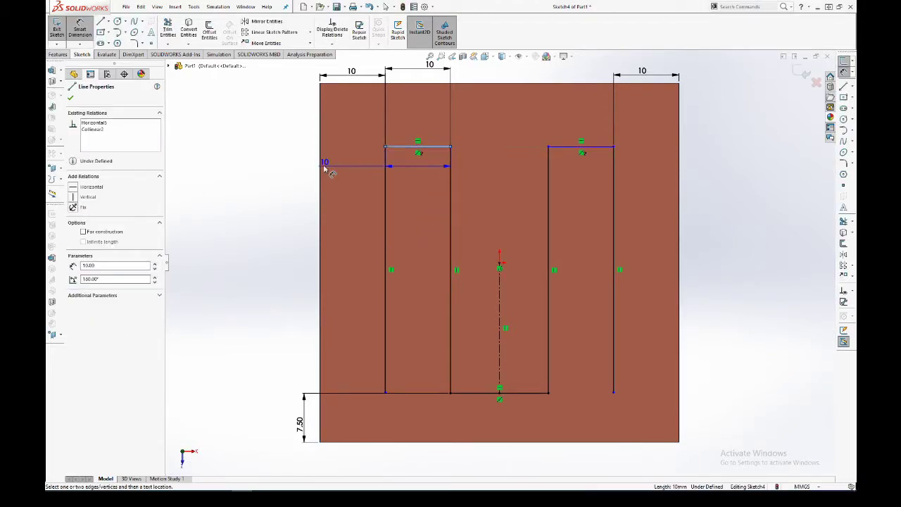
{"action": "left_click", "coordinate": [355, 85]}
{"action": "left_click", "coordinate": [263, 118]}
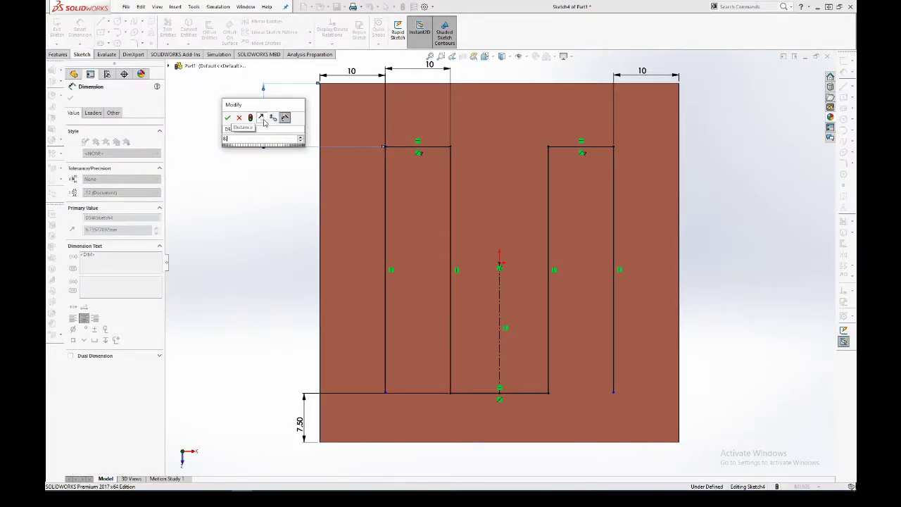
{"action": "key", "text": "Return"}
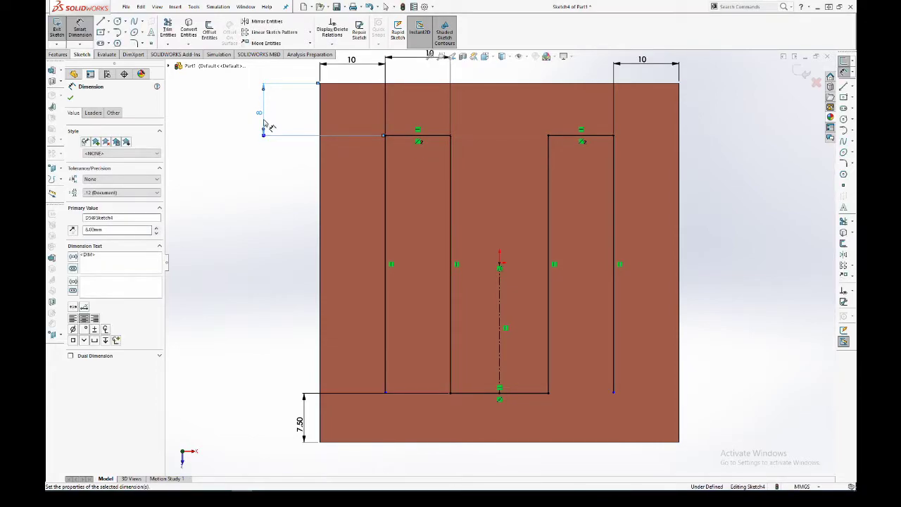
{"action": "key", "text": "Escape"}
Step: Add horizontal relations between each outer leg's free end and the neighbouring lower corner of the serpentine, and close the sketch
{"action": "left_click", "coordinate": [617, 388]}
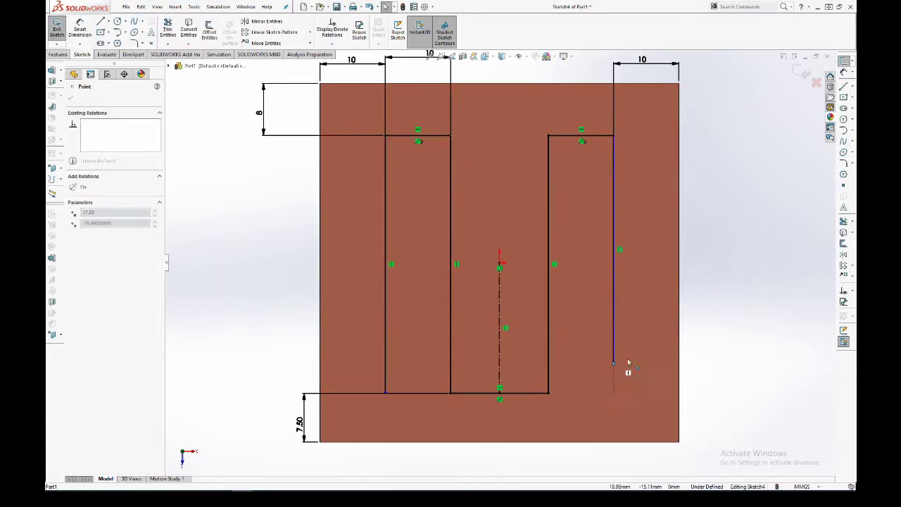
{"action": "left_click", "coordinate": [548, 392], "text": "ctrl"}
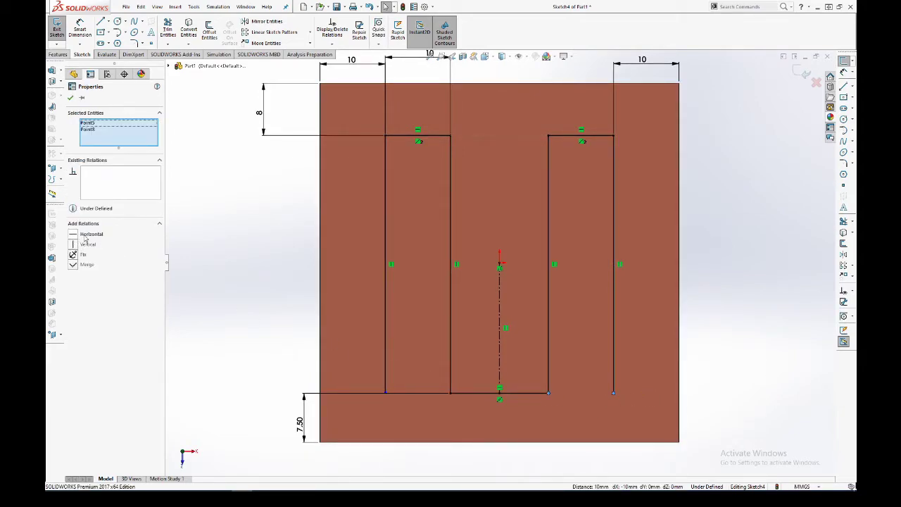
{"action": "left_click", "coordinate": [85, 234]}
{"action": "left_click", "coordinate": [385, 392]}
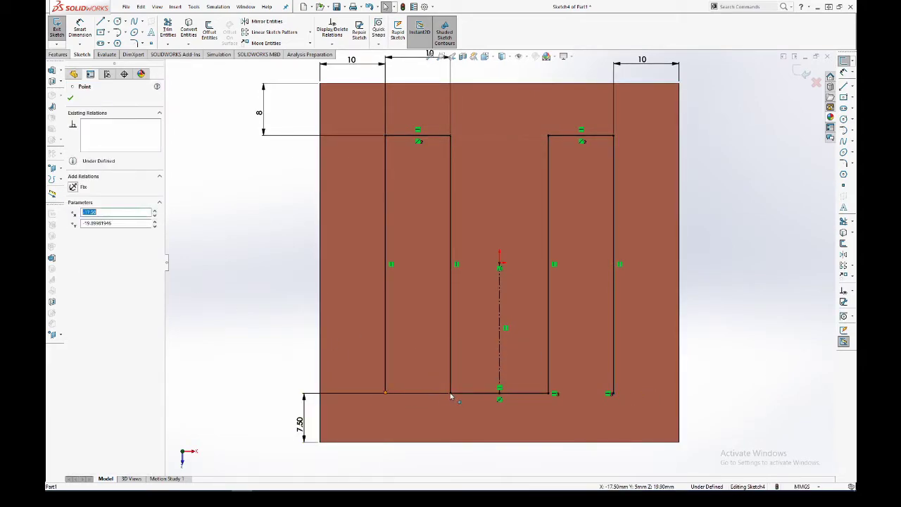
{"action": "left_click", "coordinate": [451, 396], "text": "ctrl"}
{"action": "left_click", "coordinate": [88, 234]}
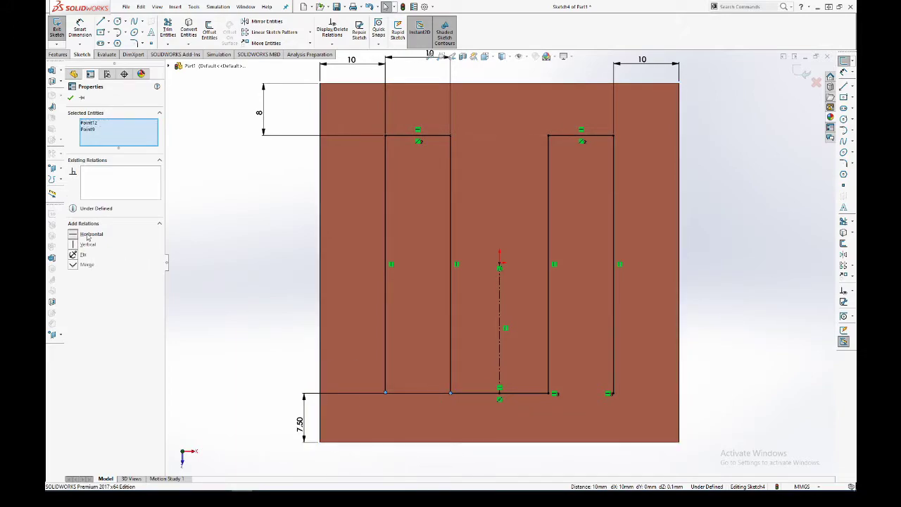
{"action": "left_click", "coordinate": [711, 279]}
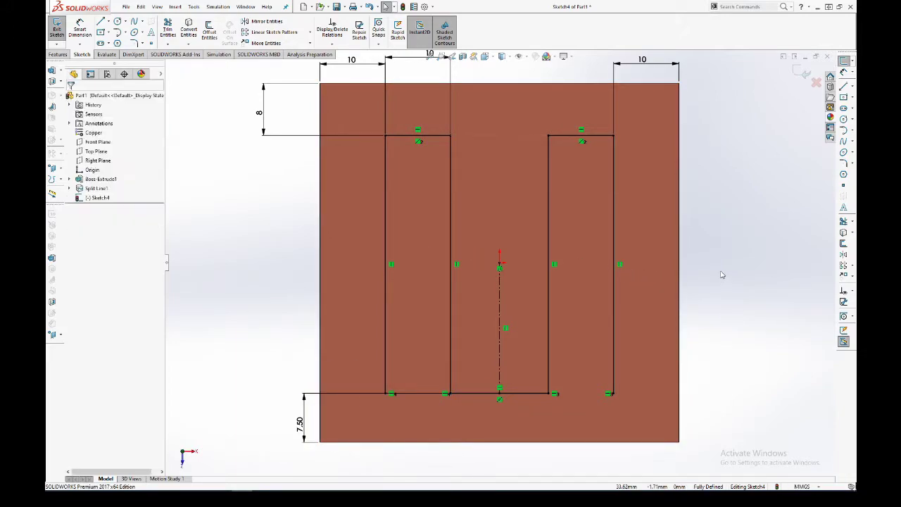
{"action": "left_click", "coordinate": [802, 72]}
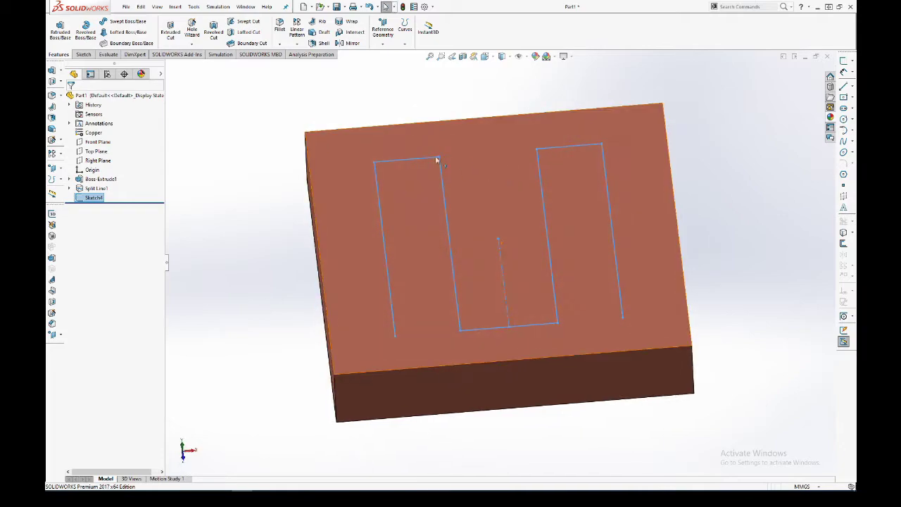
Step: Create a reference plane parallel to the block's +Z side face through the free end of the +X serpentine leg
{"action": "left_click", "coordinate": [582, 369]}
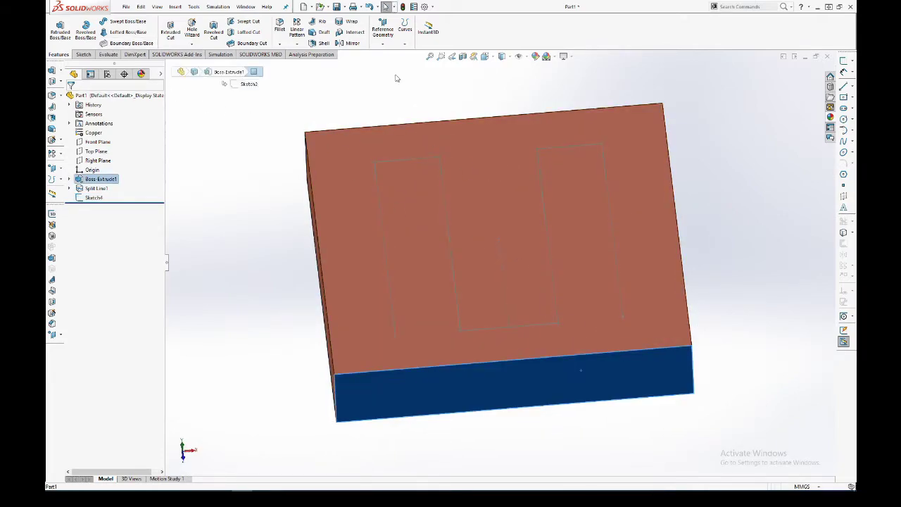
{"action": "left_click", "coordinate": [382, 31]}
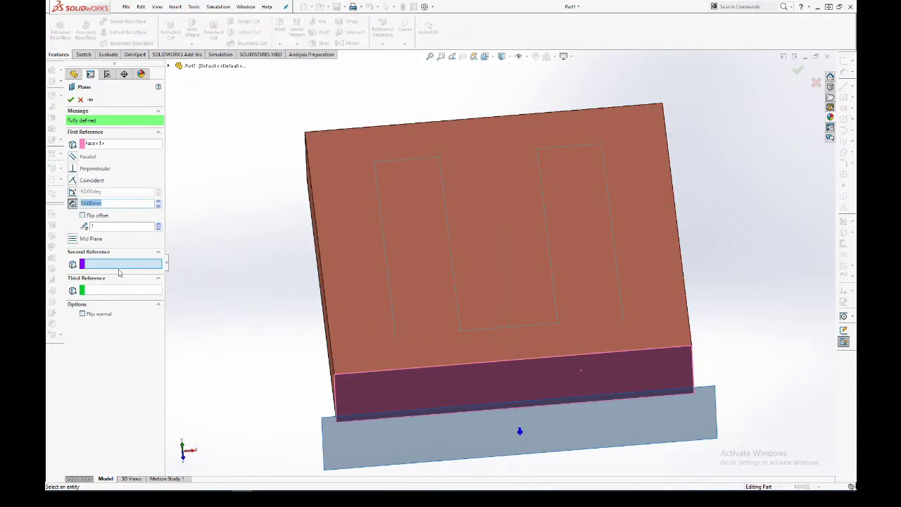
{"action": "left_click", "coordinate": [622, 320]}
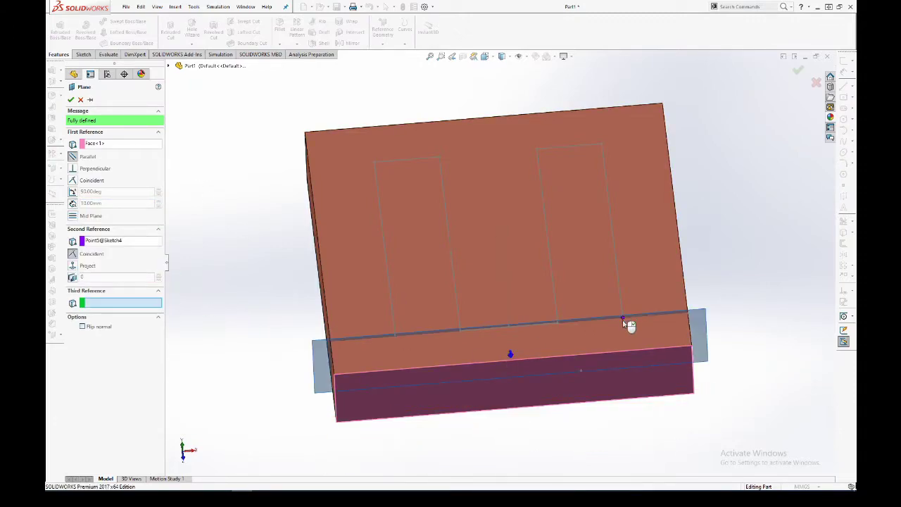
{"action": "middle_click_drag", "start_coordinate": [622, 320], "coordinate": [607, 344]}
{"action": "left_click", "coordinate": [71, 99]}
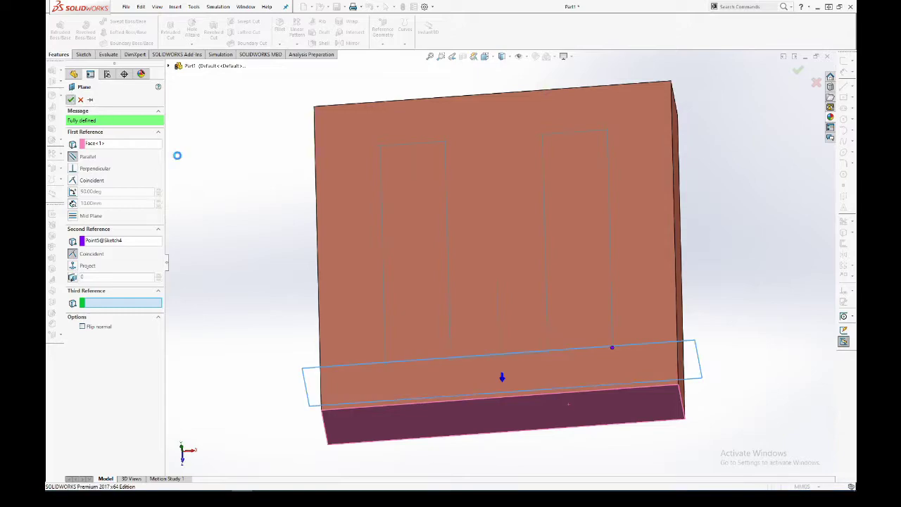
Step: Sketch a circle about 5.1 mm in diameter on the new plane, centred on the free end of the +X serpentine leg
{"action": "left_click", "coordinate": [90, 208]}
{"action": "left_click", "coordinate": [88, 197]}
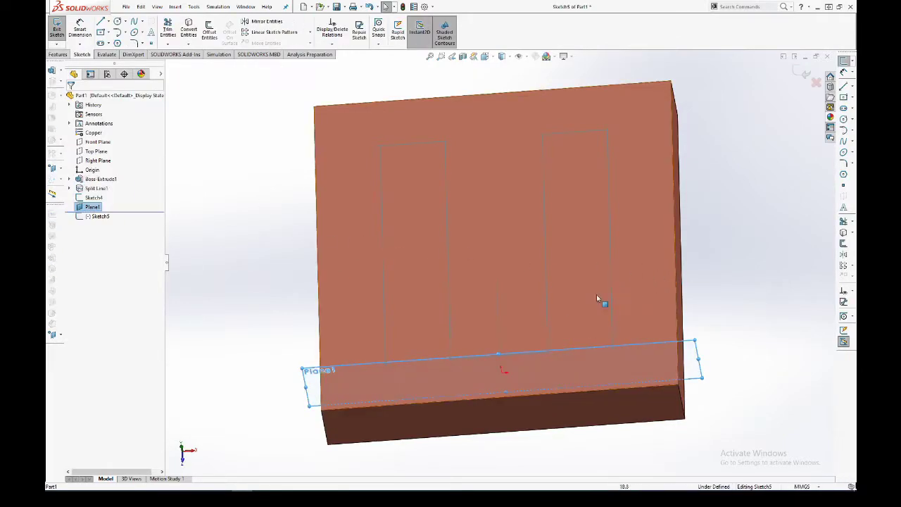
{"action": "middle_click_drag", "start_coordinate": [617, 299], "coordinate": [583, 252]}
{"action": "scroll", "coordinate": [739, 336], "scroll_direction": "down", "scroll_amount": 4}
{"action": "mouse_move", "coordinate": [553, 295]}
{"action": "middle_mouse_down"}
{"action": "mouse_move", "coordinate": [531, 215]}
{"action": "mouse_move", "coordinate": [540, 229]}
{"action": "middle_mouse_up"}
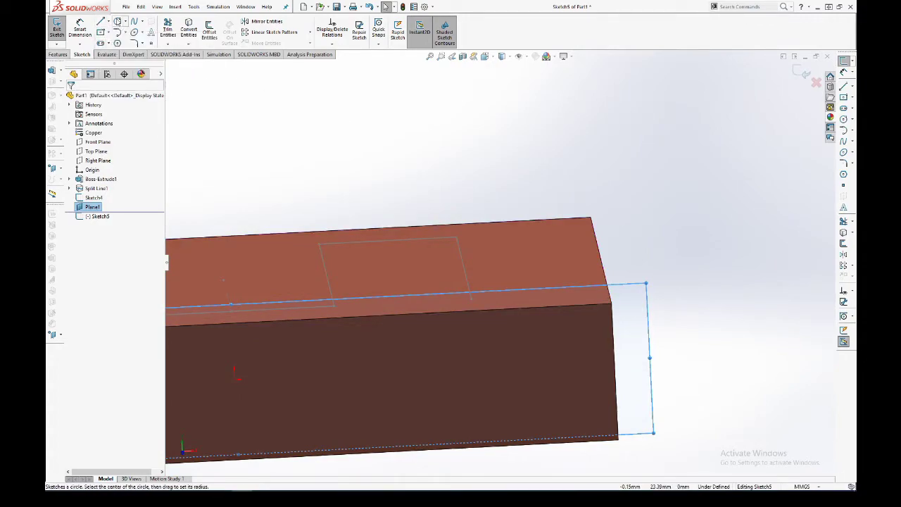
{"action": "left_click", "coordinate": [117, 21]}
{"action": "left_click", "coordinate": [471, 303]}
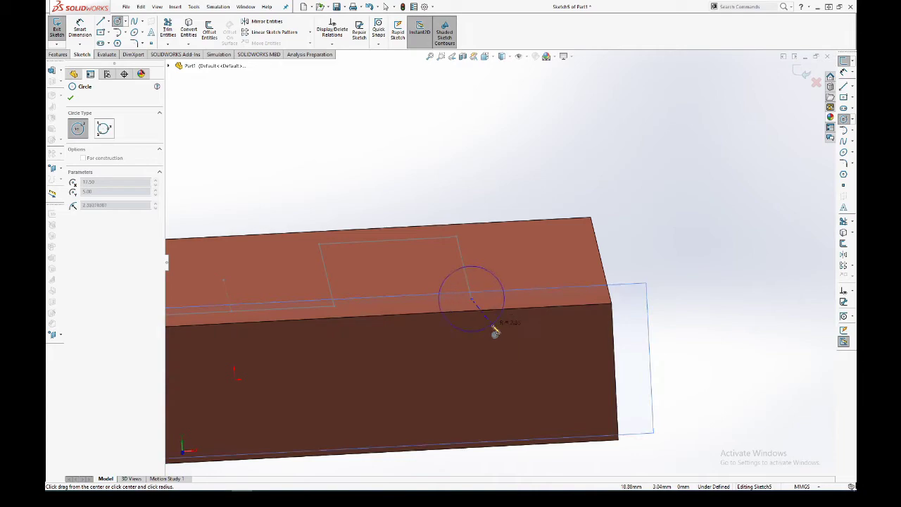
{"action": "left_click", "coordinate": [491, 324]}
{"action": "key", "text": "Escape"}
Step: Dimension the profile circle with a diameter of 2 mm
{"action": "right_click_drag", "start_coordinate": [489, 321], "coordinate": [513, 280]}
{"action": "left_click", "coordinate": [491, 136]}
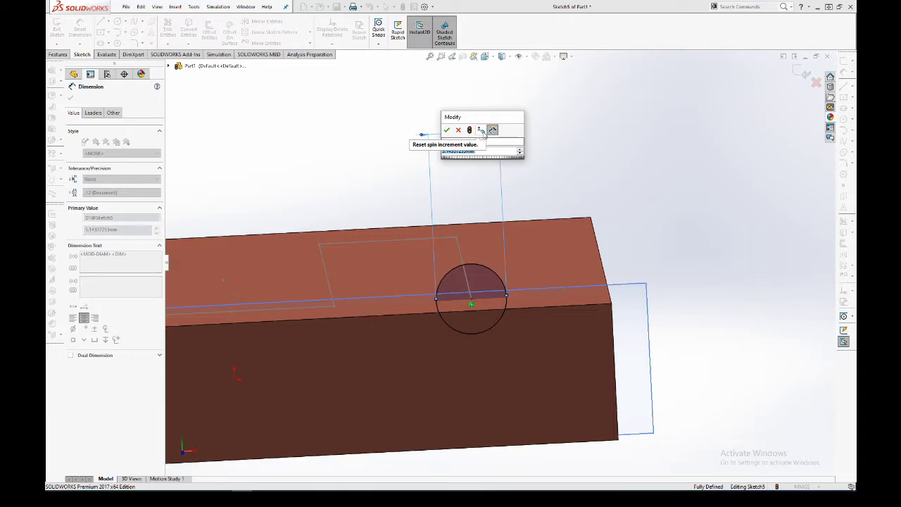
{"action": "type", "text": "2"}
{"action": "key", "text": "Return"}
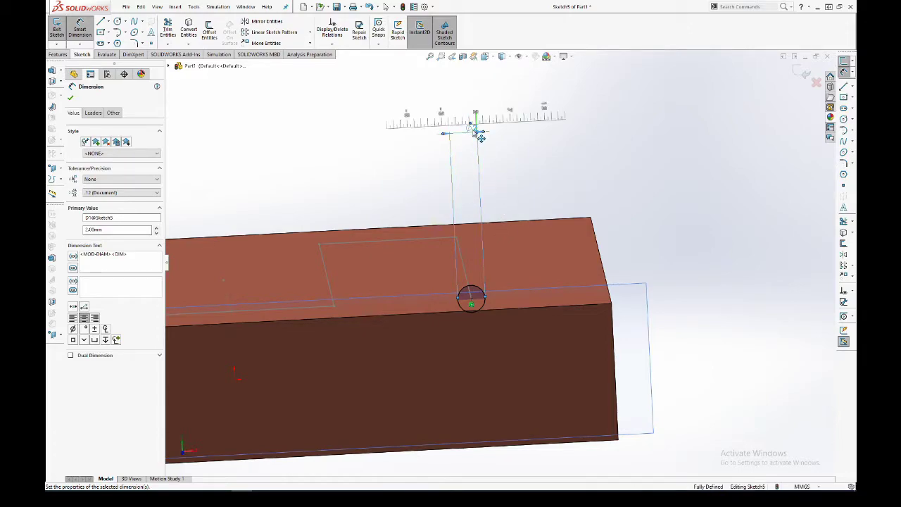
Step: Set the profile circle's diameter to 4 mm and close the sketch
{"action": "key", "text": "Escape"}
{"action": "type", "text": "4"}
{"action": "key", "text": "Return"}
{"action": "key", "text": "Escape"}
{"action": "middle_click_drag", "start_coordinate": [594, 300], "coordinate": [576, 306]}
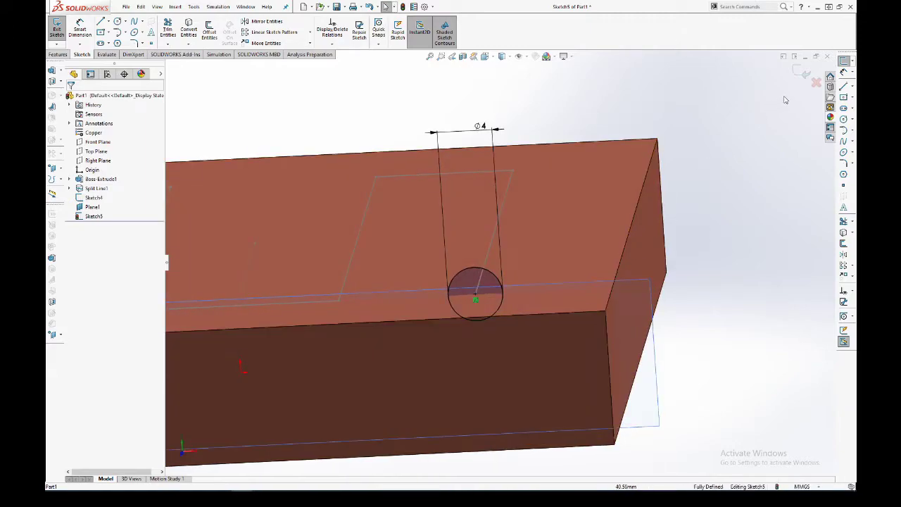
{"action": "left_click", "coordinate": [802, 76]}
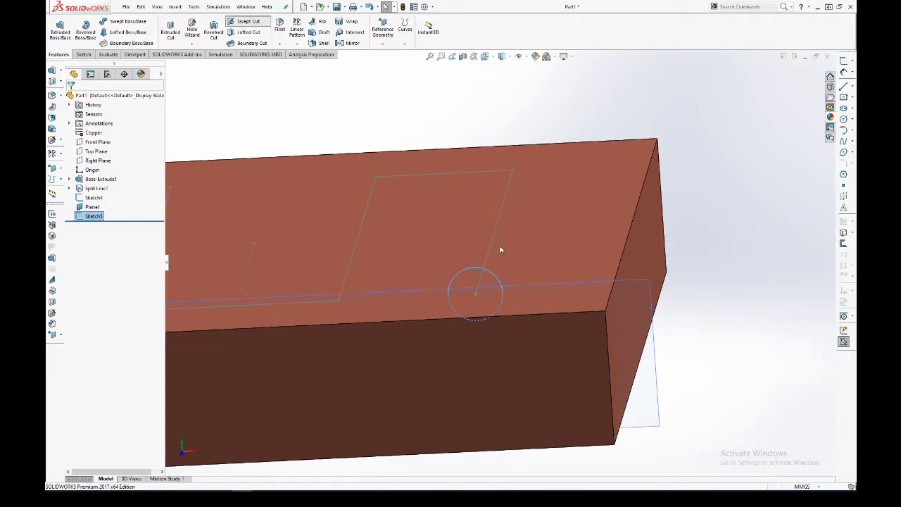
Step: Create a swept cut in the block using the 4 mm circle as profile and the serpentine sketch as path
{"action": "middle_click_drag", "start_coordinate": [177, 175], "coordinate": [201, 200]}
{"action": "scroll", "coordinate": [201, 200], "scroll_direction": "up", "scroll_amount": 1}
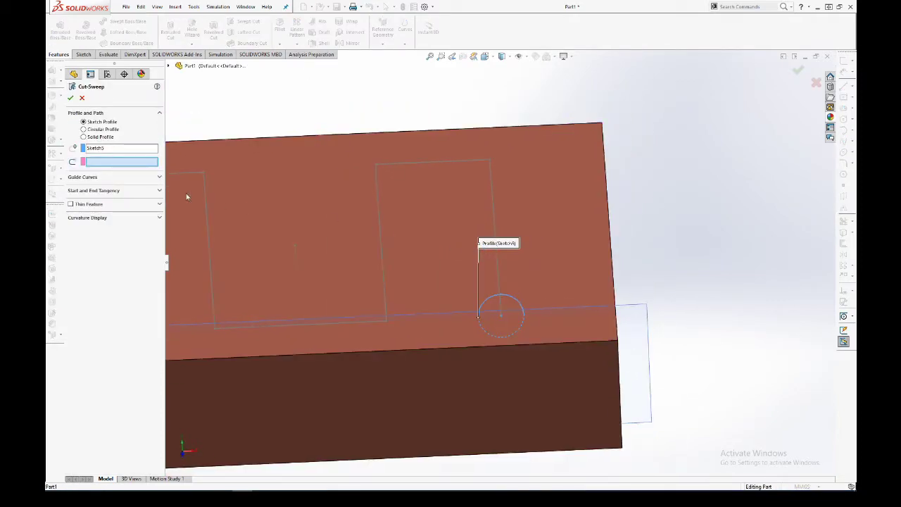
{"action": "left_click", "coordinate": [493, 201]}
{"action": "mouse_move", "coordinate": [592, 216]}
{"action": "middle_mouse_down"}
{"action": "mouse_move", "coordinate": [561, 207]}
{"action": "mouse_move", "coordinate": [560, 300]}
{"action": "mouse_move", "coordinate": [560, 258]}
{"action": "middle_mouse_up"}
{"action": "scroll", "coordinate": [560, 258], "scroll_direction": "up", "scroll_amount": 1}
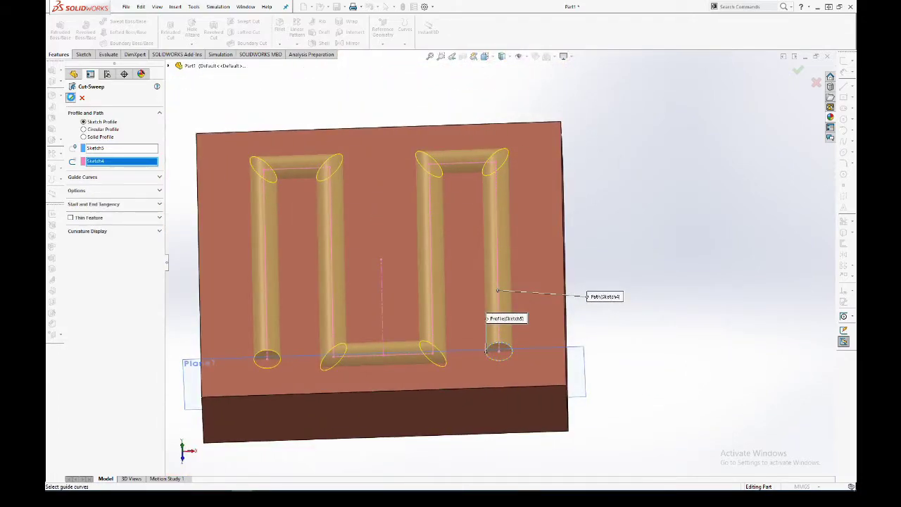
{"action": "left_click", "coordinate": [71, 97]}
{"action": "middle_click_drag", "start_coordinate": [390, 296], "coordinate": [350, 296]}
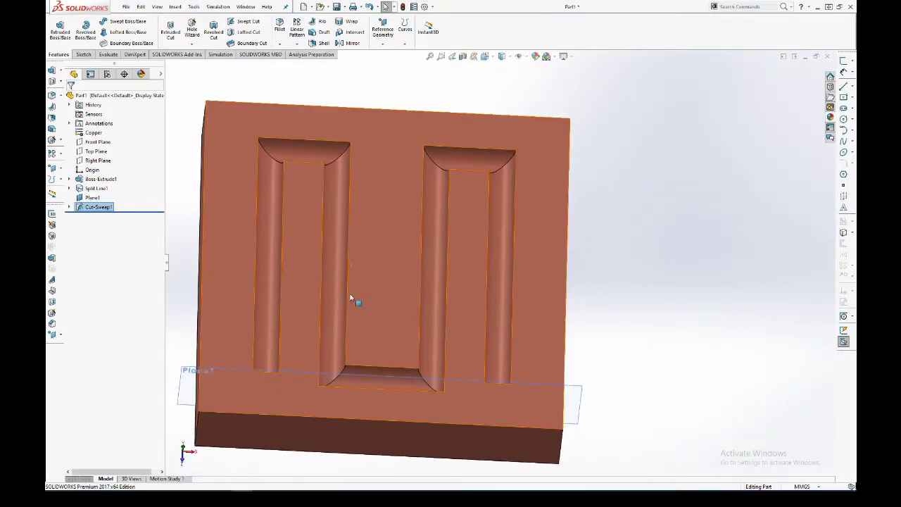
Step: Edit the swept cut and try setting its profile twist to Specify Twist Value, with the profile orientation on Follow Path
{"action": "left_click", "coordinate": [97, 207]}
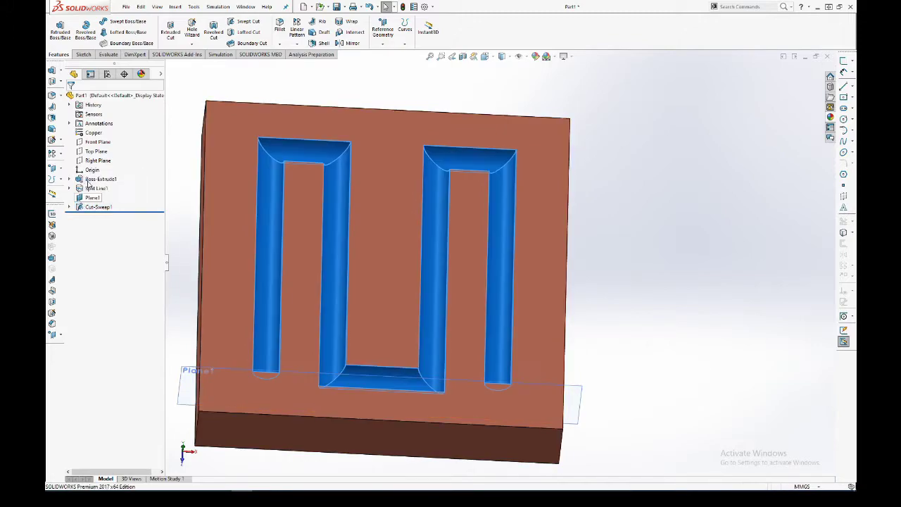
{"action": "left_click", "coordinate": [87, 183]}
{"action": "left_click", "coordinate": [106, 180]}
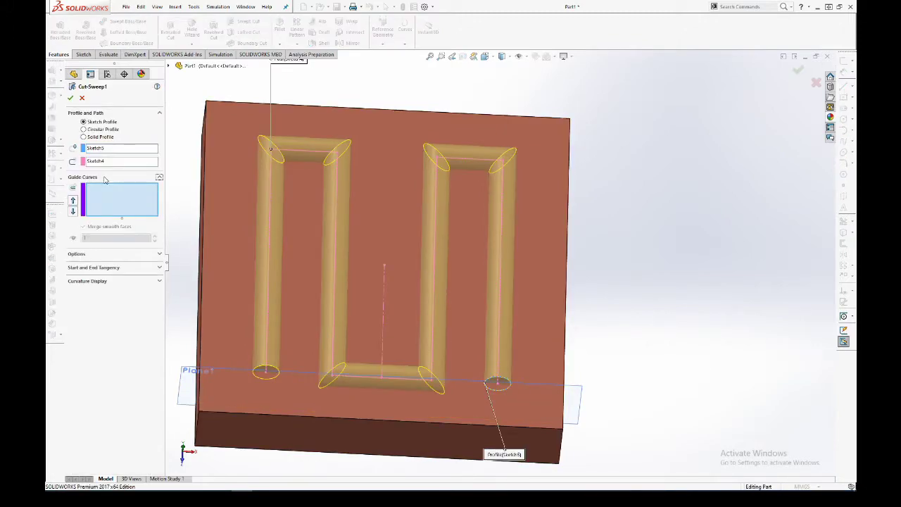
{"action": "left_click", "coordinate": [86, 253]}
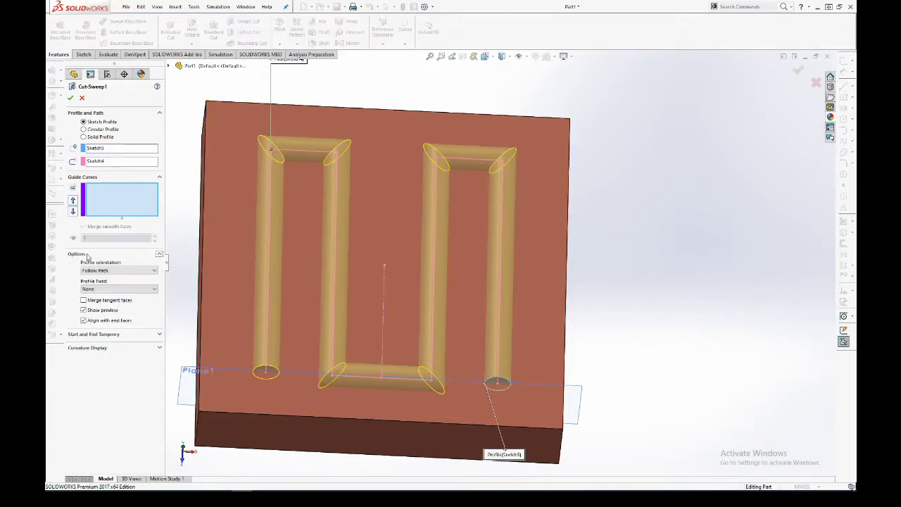
{"action": "left_click", "coordinate": [130, 274]}
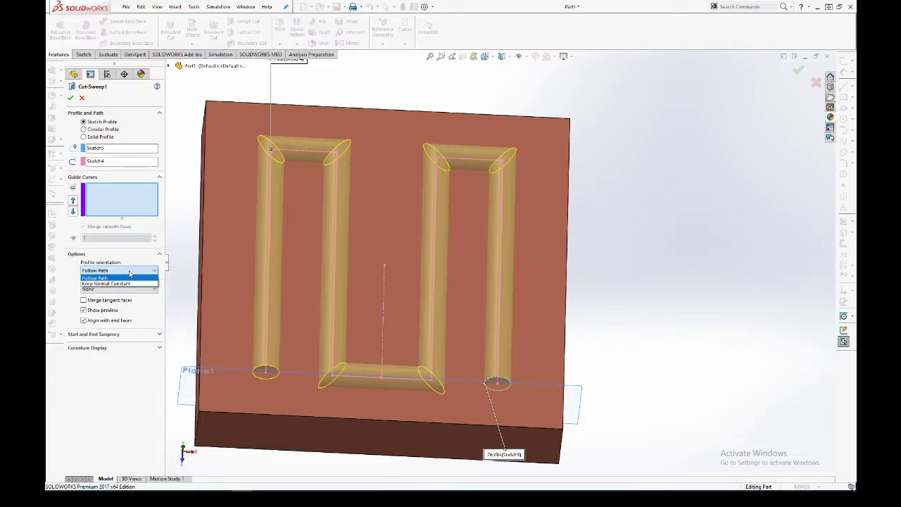
{"action": "left_click", "coordinate": [143, 288]}
{"action": "left_click", "coordinate": [143, 289]}
{"action": "left_click", "coordinate": [141, 303]}
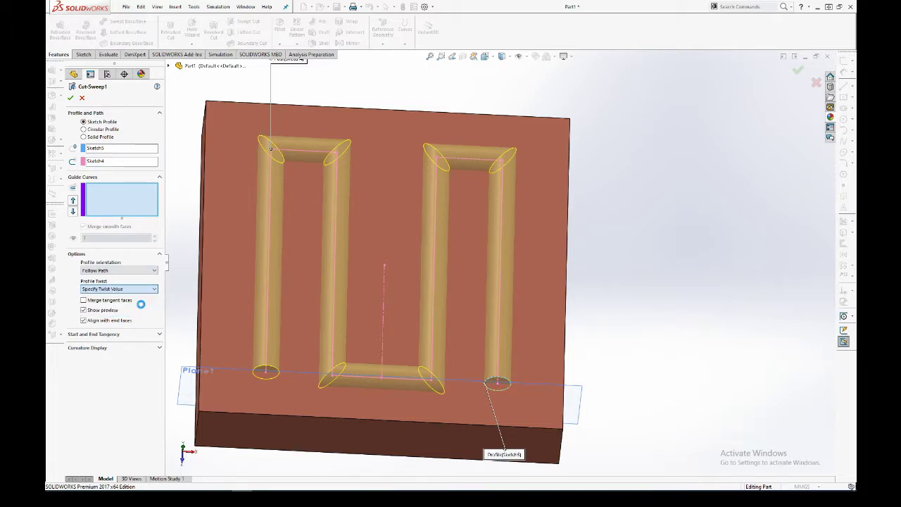
{"action": "left_click", "coordinate": [500, 249]}
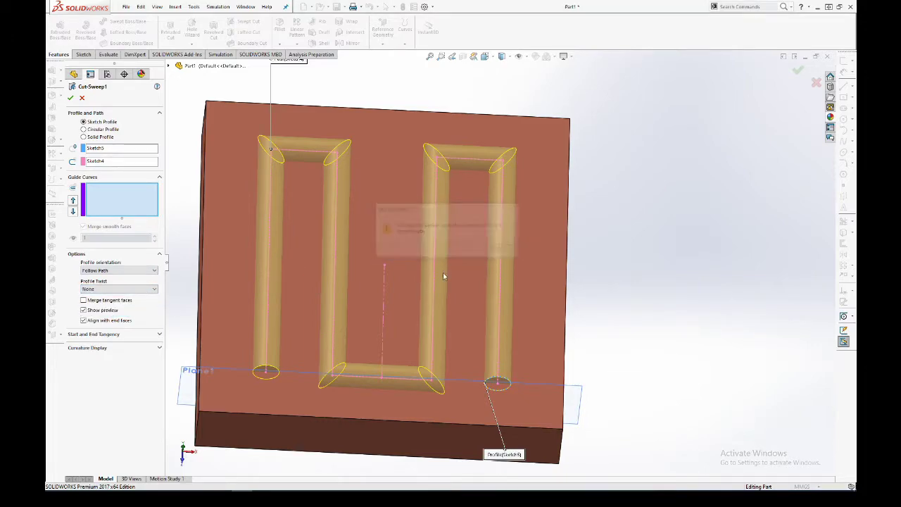
Step: Check the swept cut's start and end tangency and curvature display options, and cancel the edit
{"action": "left_click", "coordinate": [144, 335]}
{"action": "left_click", "coordinate": [121, 351]}
{"action": "left_click", "coordinate": [117, 359]}
{"action": "left_click", "coordinate": [110, 387]}
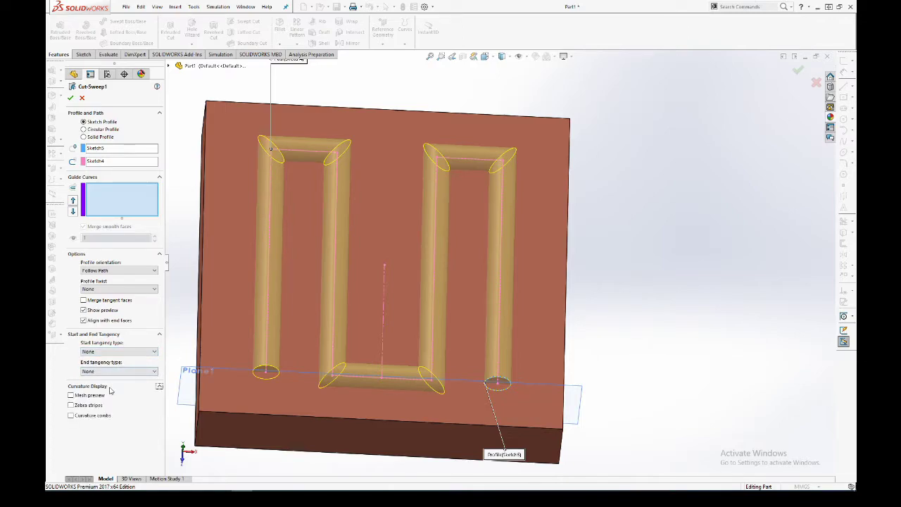
{"action": "left_click", "coordinate": [83, 97]}
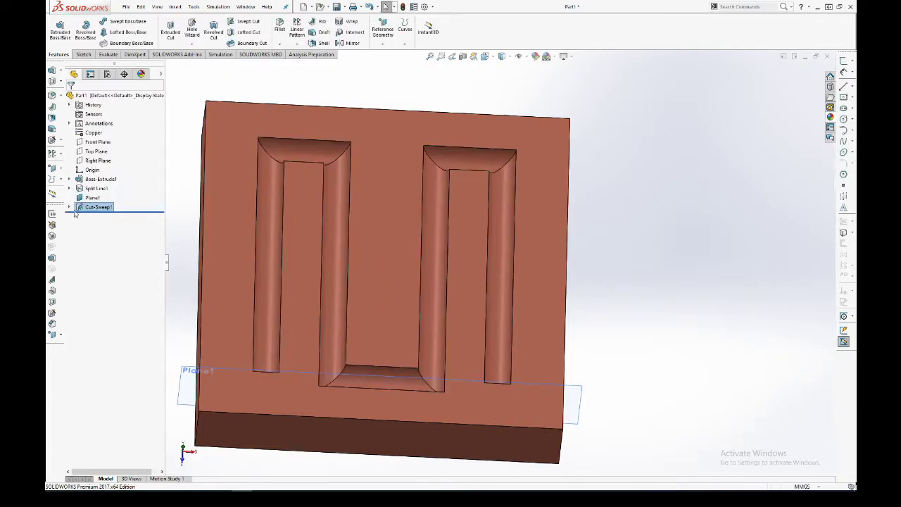
Step: Open the swept cut's serpentine path sketch for editing and set the sketch fillet radius to 4 mm
{"action": "left_click", "coordinate": [69, 207]}
{"action": "left_click", "coordinate": [95, 225]}
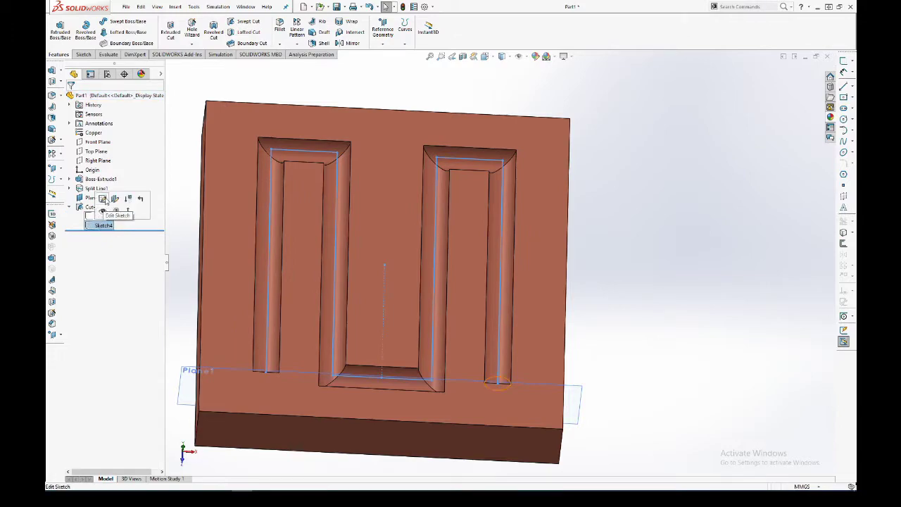
{"action": "left_click", "coordinate": [98, 198]}
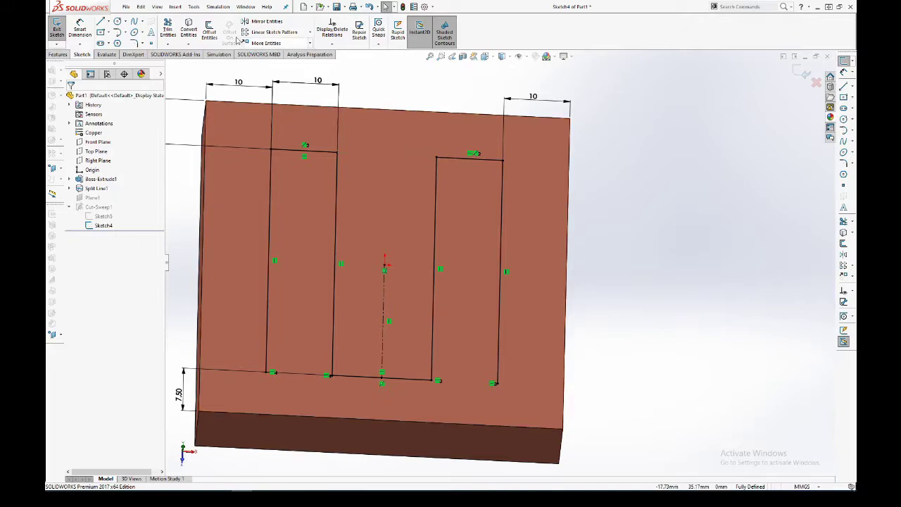
{"action": "middle_click_drag", "start_coordinate": [358, 167], "coordinate": [350, 203]}
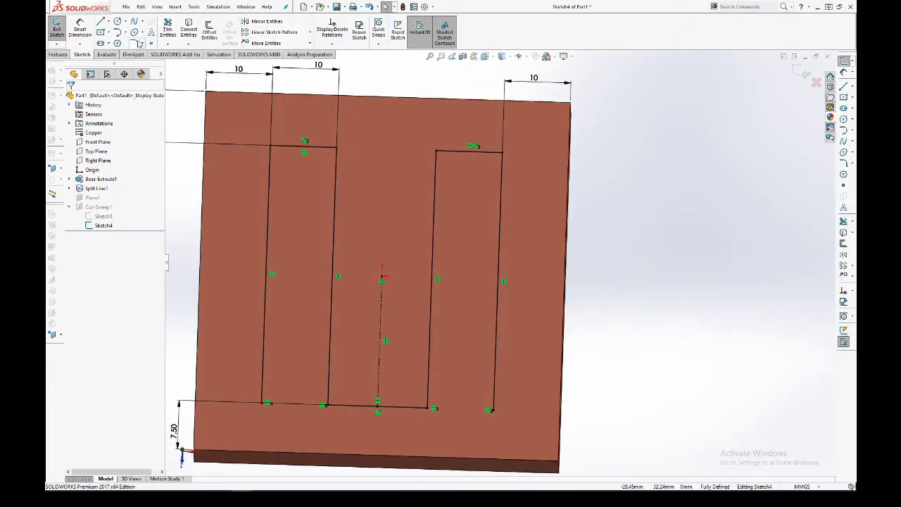
{"action": "left_click", "coordinate": [134, 43]}
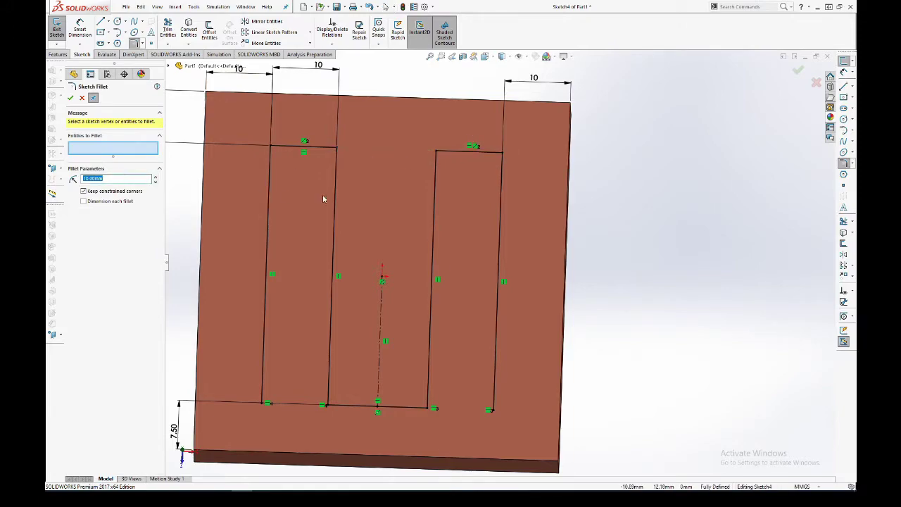
{"action": "type", "text": "4"}
{"action": "key", "text": "Return"}
{"action": "left_click", "coordinate": [503, 156]}
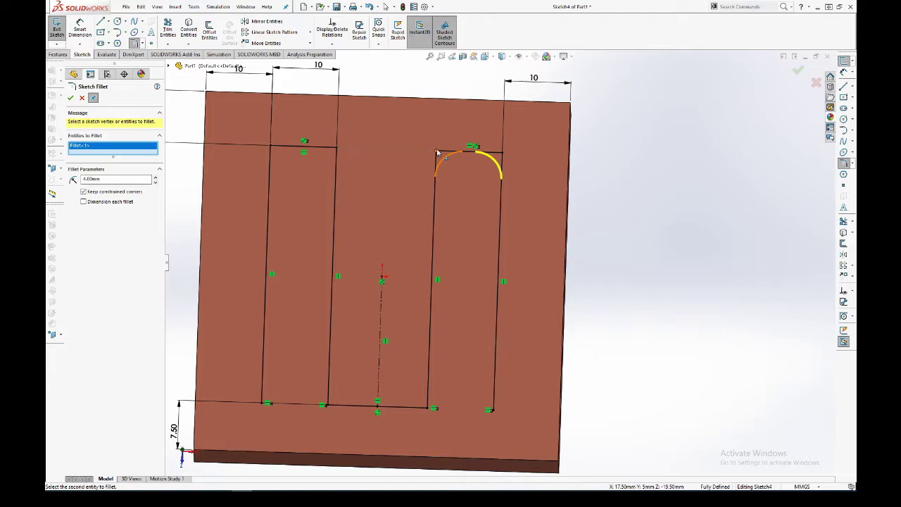
{"action": "left_click", "coordinate": [437, 152]}
{"action": "key", "text": "Return"}
Step: Round all six corners of the serpentine path with 4 mm sketch fillets, allowing the conflicting midpoint or equal-length relation to be deleted
{"action": "left_click", "coordinate": [270, 148]}
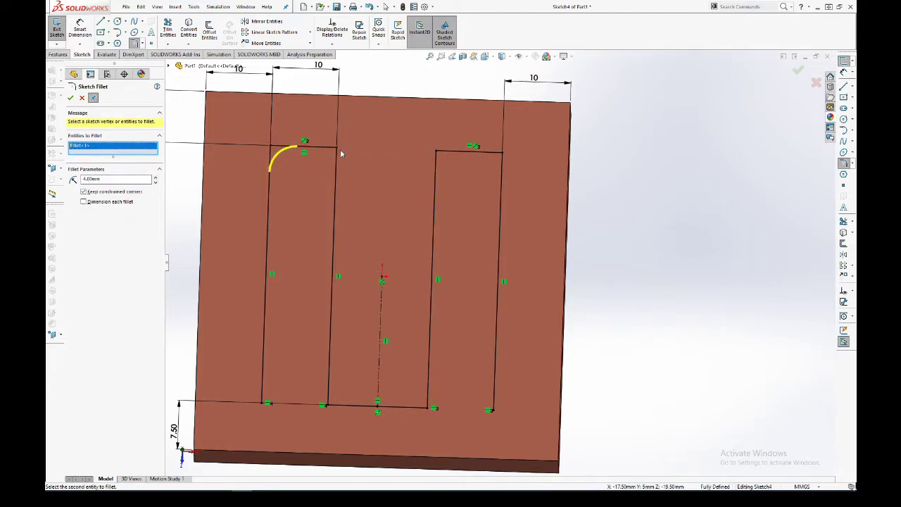
{"action": "left_click", "coordinate": [339, 150]}
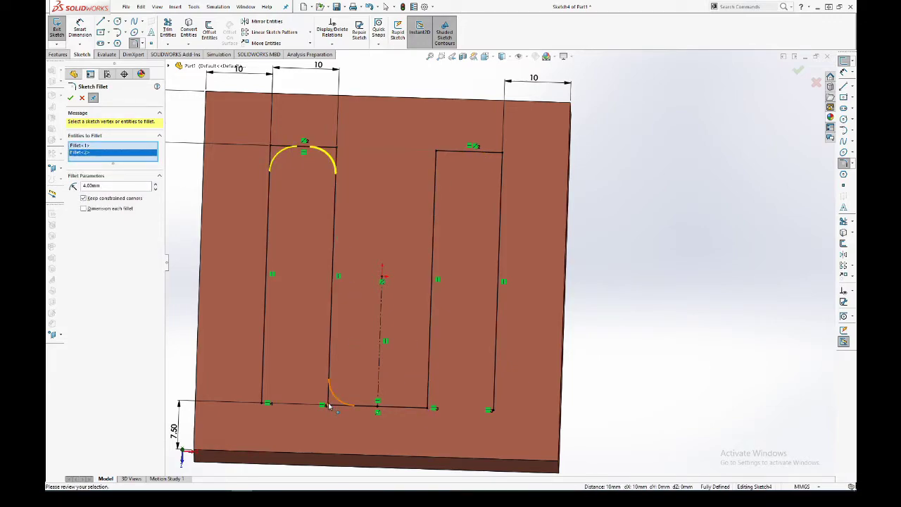
{"action": "left_click", "coordinate": [329, 404]}
{"action": "left_click", "coordinate": [475, 256]}
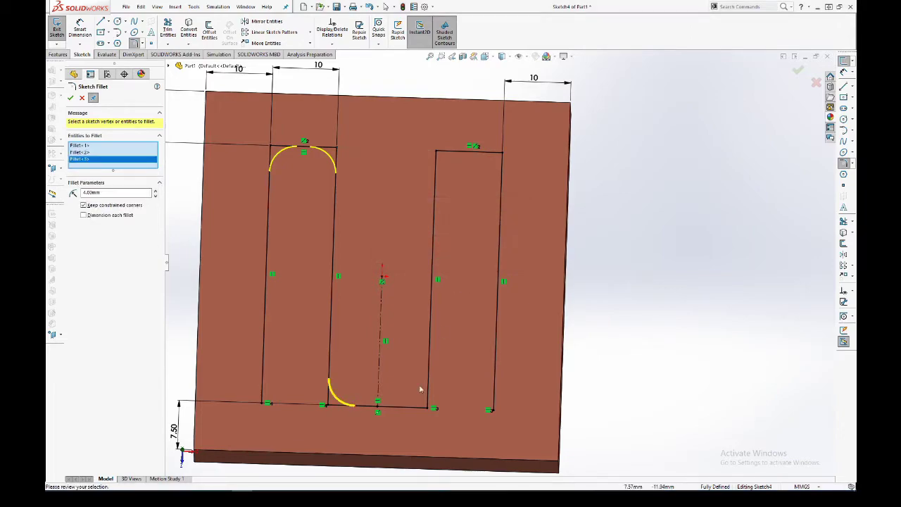
{"action": "left_click", "coordinate": [428, 408]}
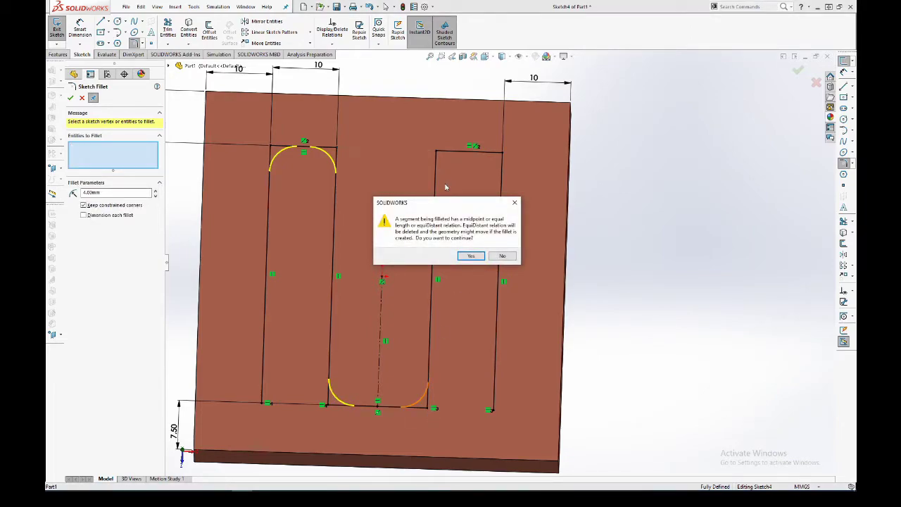
{"action": "left_click", "coordinate": [469, 256]}
{"action": "left_click", "coordinate": [436, 151]}
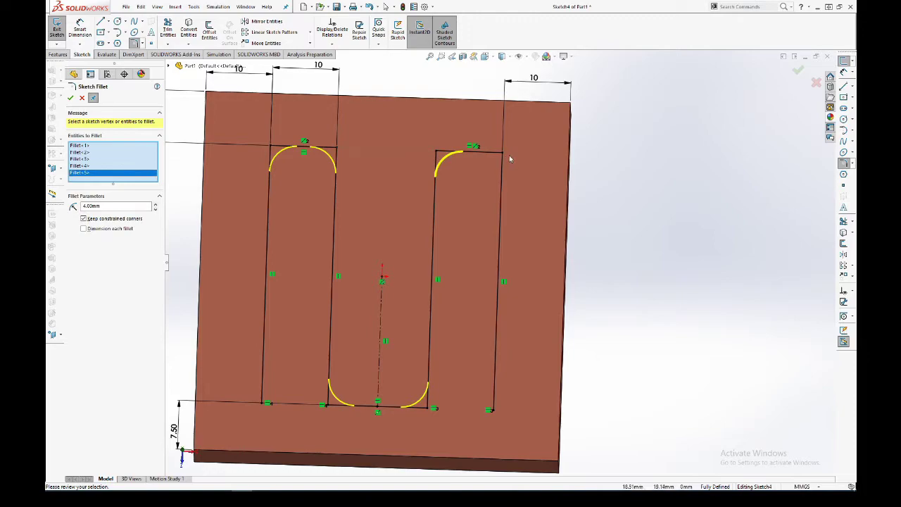
{"action": "left_click", "coordinate": [503, 156]}
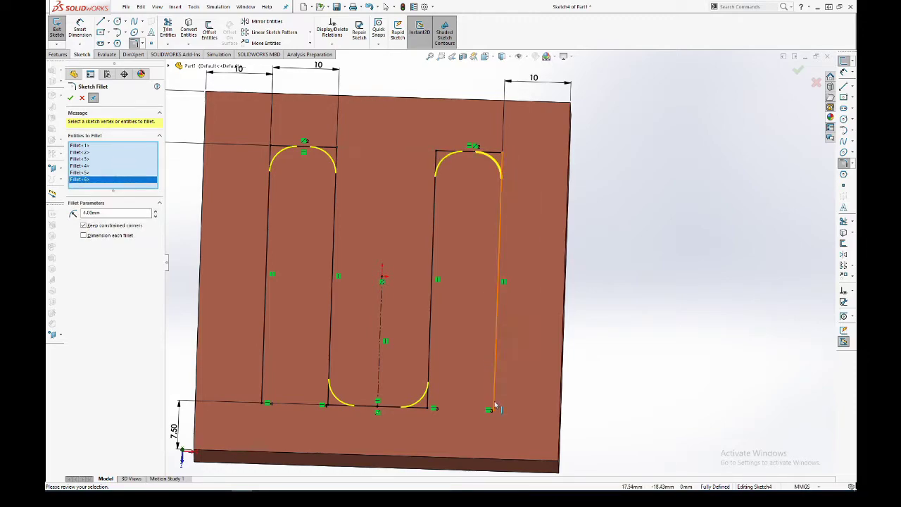
{"action": "left_click", "coordinate": [71, 98]}
{"action": "middle_click_drag", "start_coordinate": [453, 305], "coordinate": [486, 296]}
{"action": "key", "text": "Escape"}
Step: Close the path sketch so the swept cut rebuilds along the rounded path
{"action": "middle_click_drag", "start_coordinate": [547, 267], "coordinate": [617, 215]}
{"action": "left_click", "coordinate": [803, 72]}
{"action": "middle_click_drag", "start_coordinate": [658, 206], "coordinate": [599, 246]}
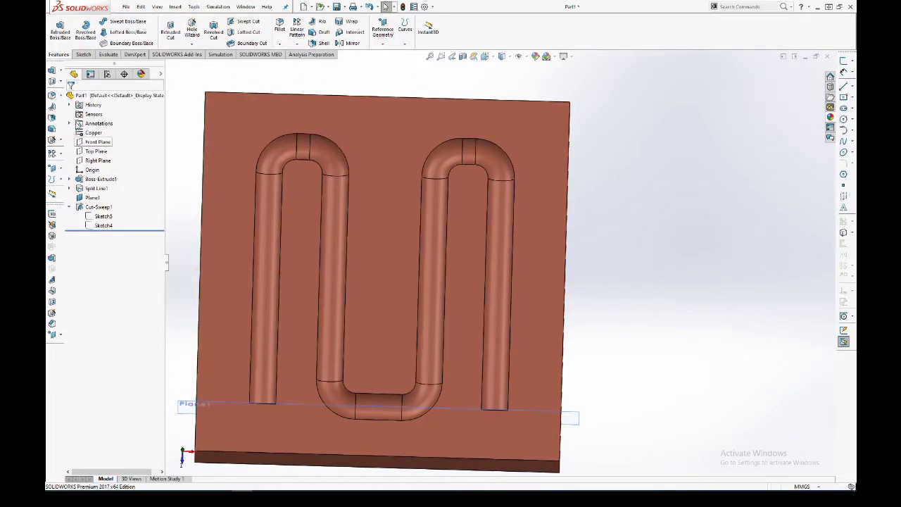
Step: Inspect the rounded channel, compare it with the water block photos in the browser, and return to SOLIDWORKS
{"action": "middle_click_drag", "start_coordinate": [207, 201], "coordinate": [266, 389]}
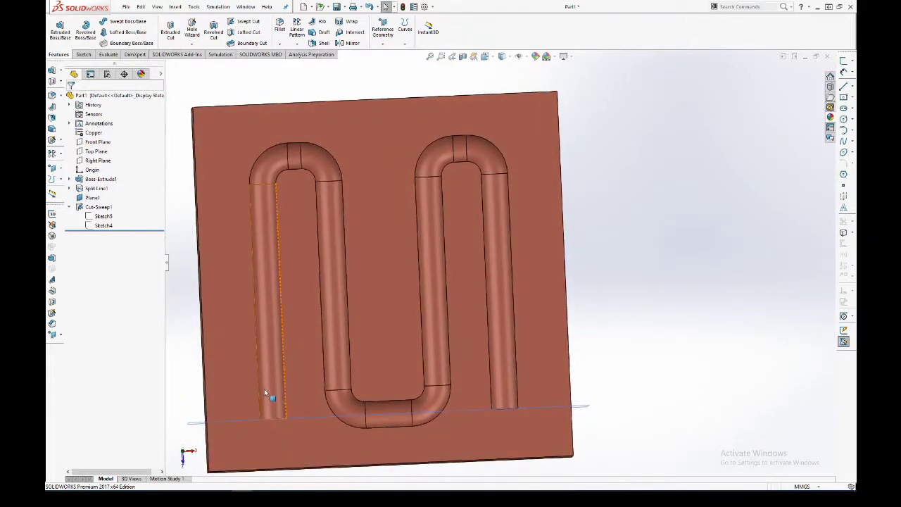
{"action": "key", "text": "alt+Tab"}
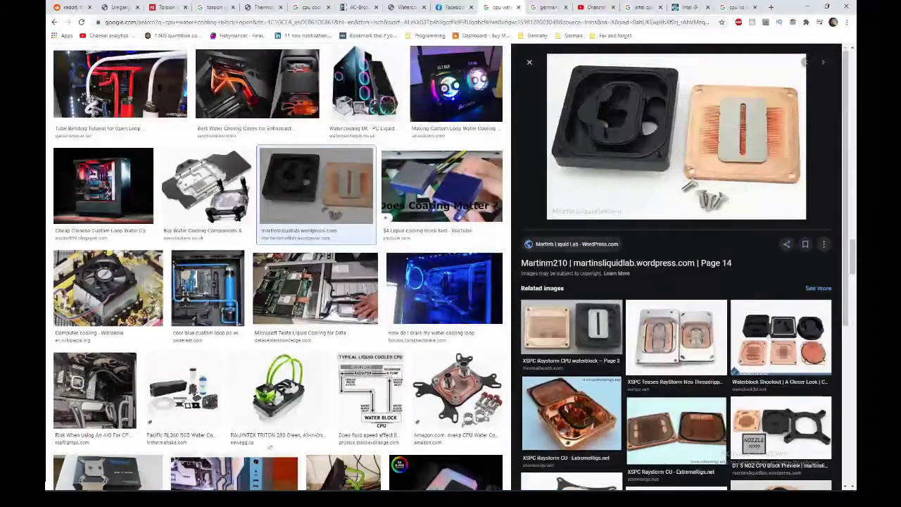
{"action": "key", "text": "alt+Tab"}
Step: Save the part as "Copper block Geometry 1" in the CPU water cooling block folder
{"action": "middle_click_drag", "start_coordinate": [539, 316], "coordinate": [564, 215]}
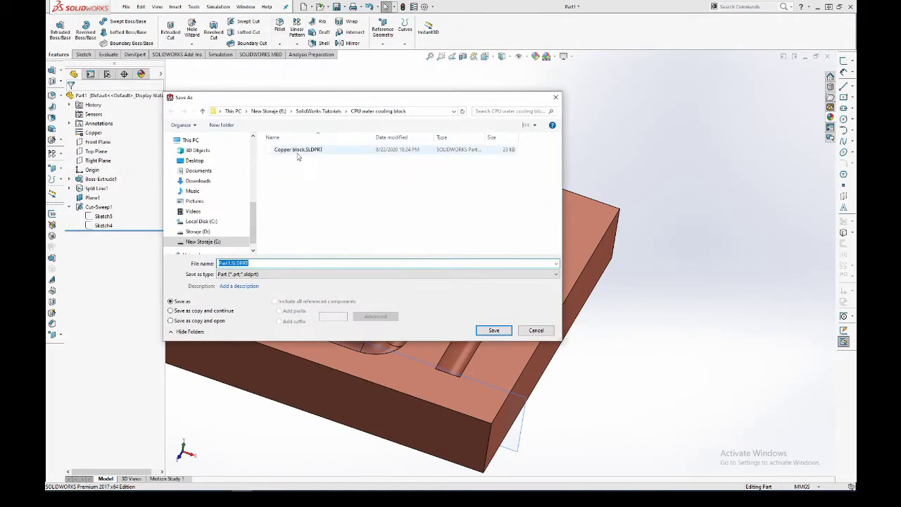
{"action": "type", "text": "Co"}
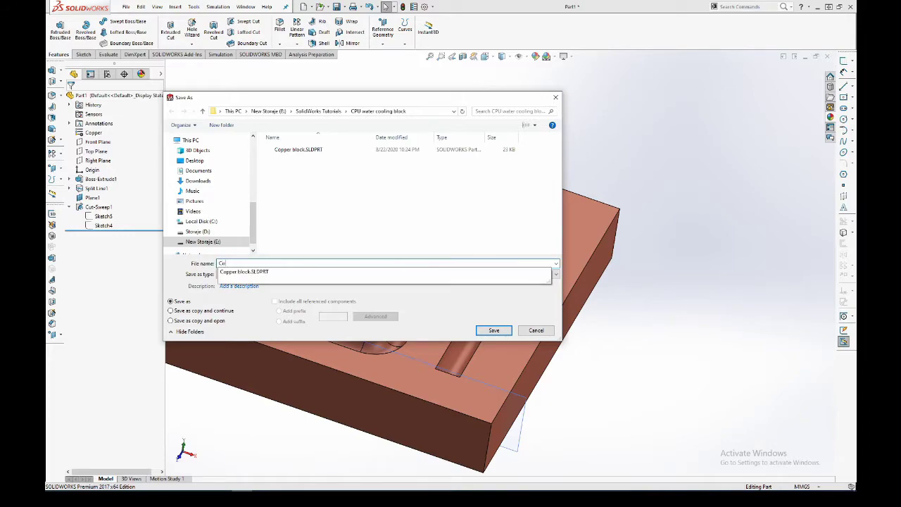
{"action": "type", "text": "pper block "}
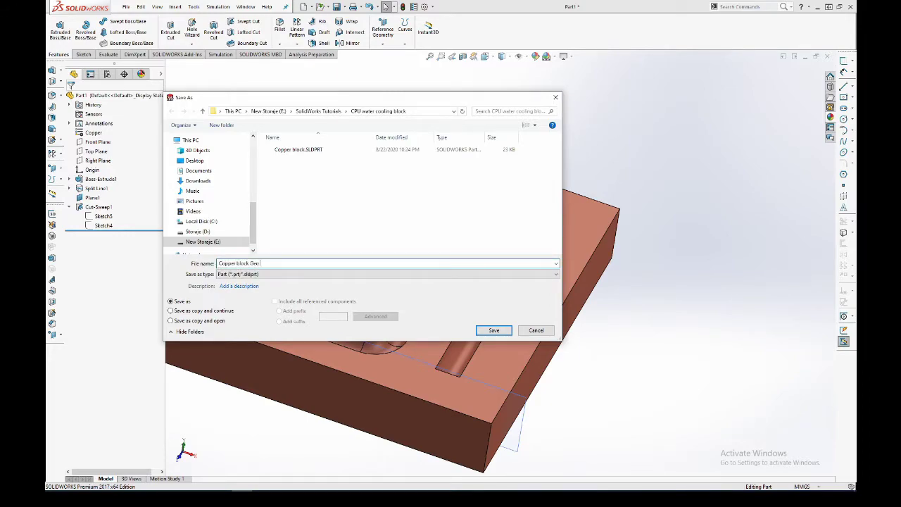
{"action": "type", "text": " Geometry 1"}
{"action": "key", "text": "Return"}
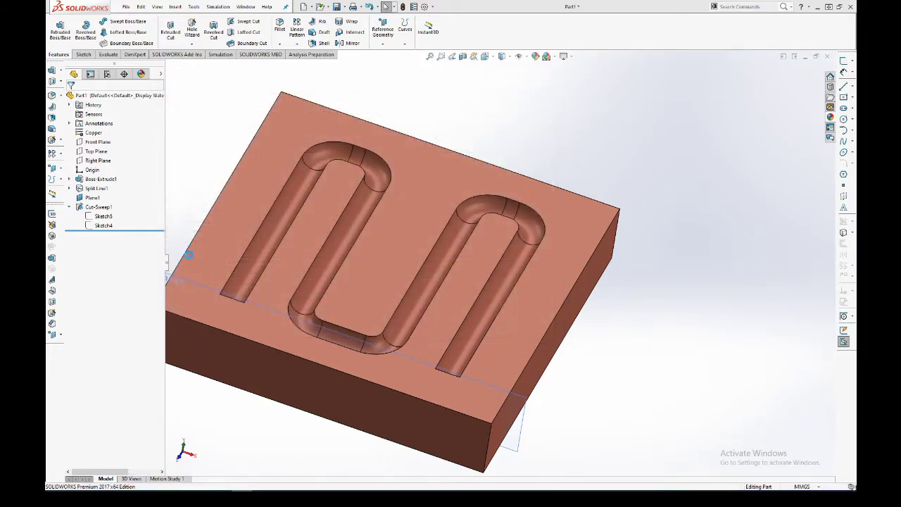
Step: Collapse the swept cut's sketches in the feature tree and measure a face in the channel area
{"action": "scroll", "coordinate": [444, 316], "scroll_direction": "up", "scroll_amount": 4}
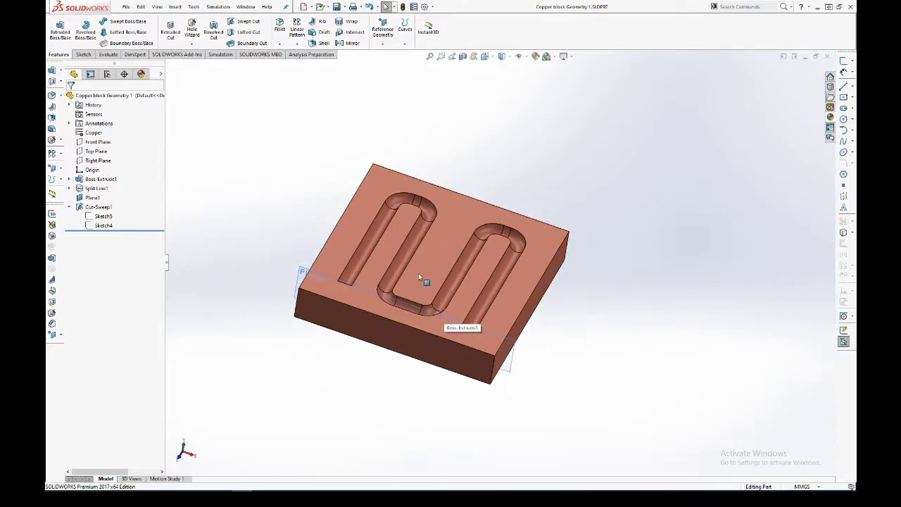
{"action": "left_click", "coordinate": [70, 208]}
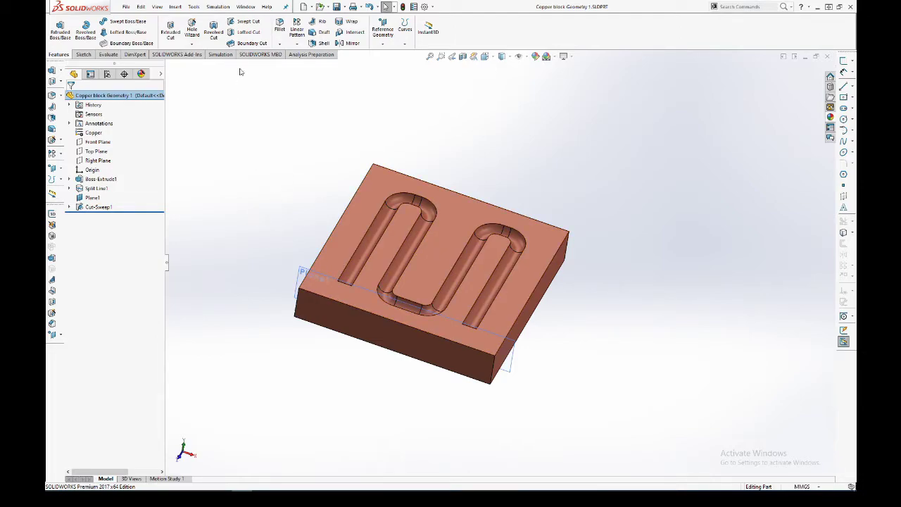
{"action": "left_click", "coordinate": [470, 262]}
{"action": "key", "text": "m"}
Step: Fillet the block's four vertical corner edges with a 5 mm radius
{"action": "scroll", "coordinate": [481, 248], "scroll_direction": "down", "scroll_amount": 3}
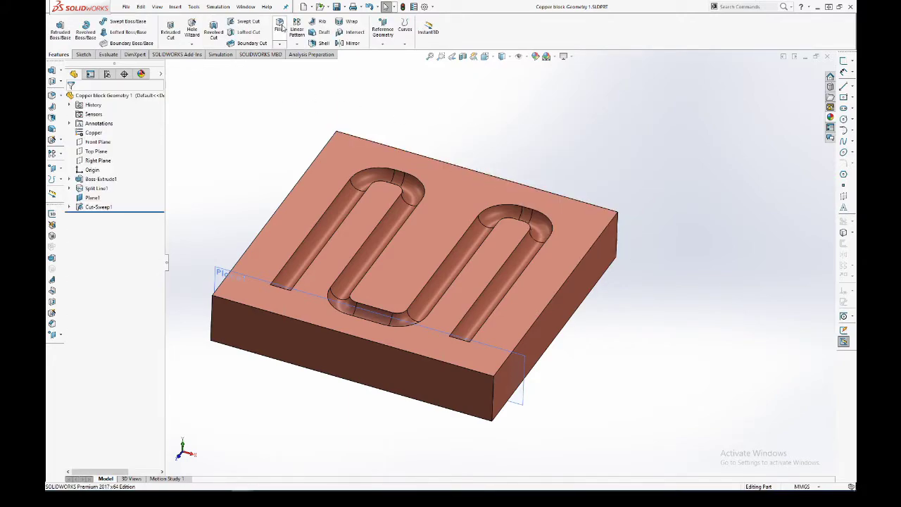
{"action": "left_click", "coordinate": [493, 397]}
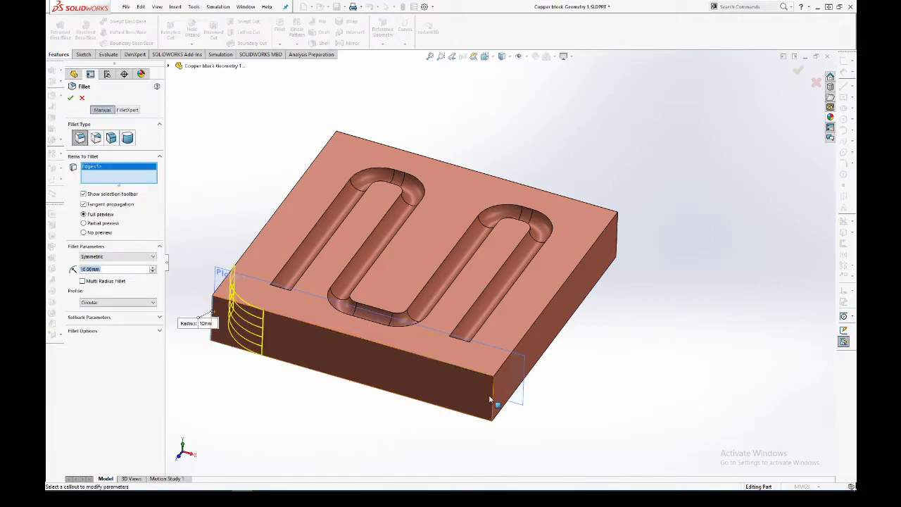
{"action": "left_click", "coordinate": [494, 412]}
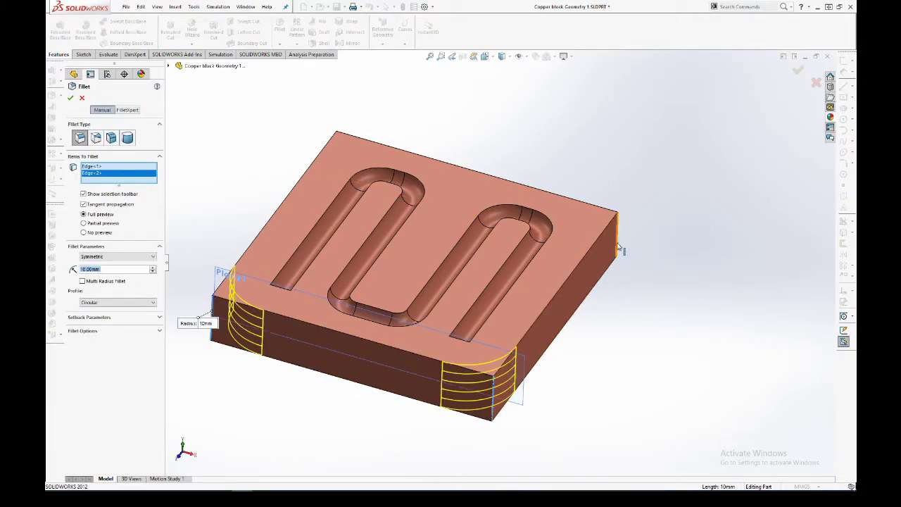
{"action": "left_click", "coordinate": [618, 247]}
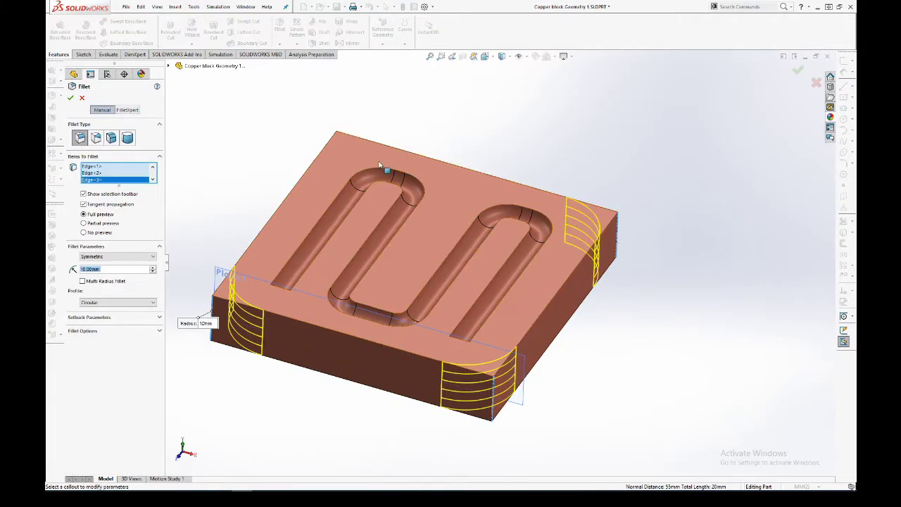
{"action": "left_click", "coordinate": [335, 148]}
{"action": "middle_click_drag", "start_coordinate": [442, 322], "coordinate": [439, 389]}
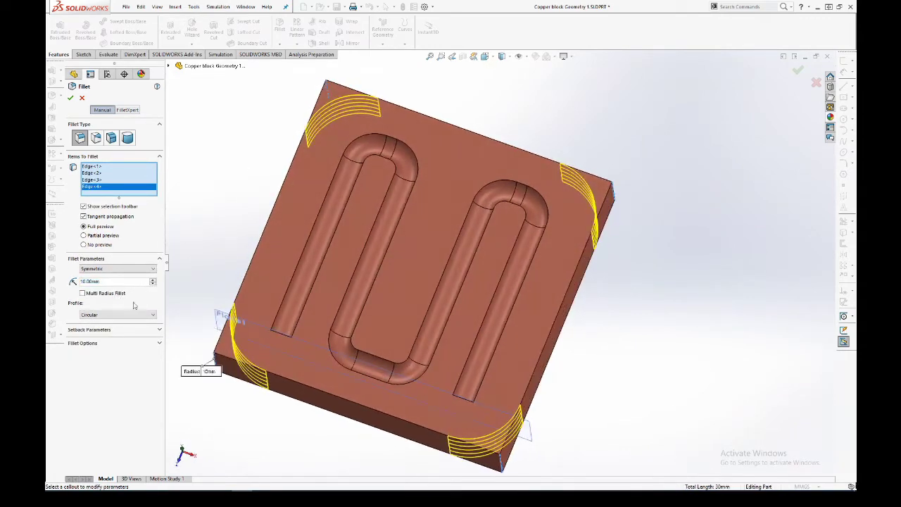
{"action": "double_click", "coordinate": [125, 283]}
{"action": "type", "text": "5"}
{"action": "left_click", "coordinate": [71, 98]}
{"action": "middle_click_drag", "start_coordinate": [317, 303], "coordinate": [427, 290]}
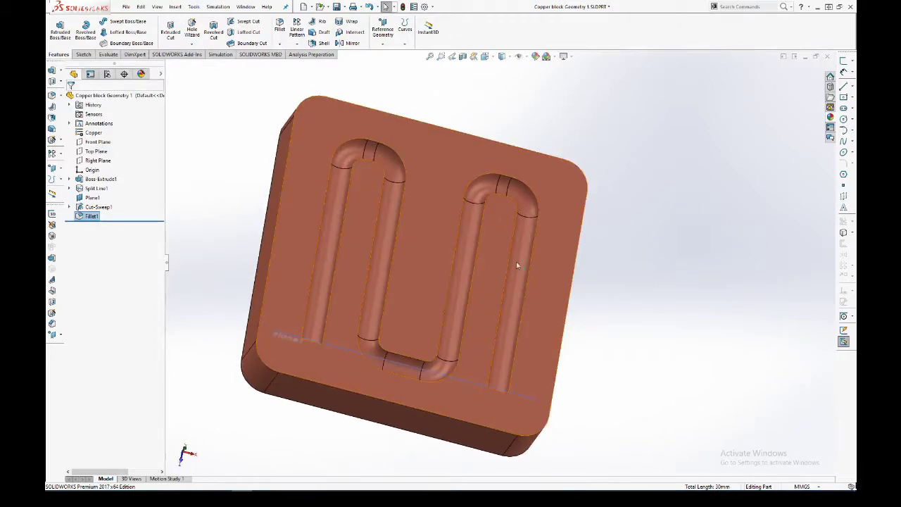
Step: Make an assembly from the current part using the Assembly template and place Copper block Geometry 1 in it
{"action": "left_click", "coordinate": [313, 8]}
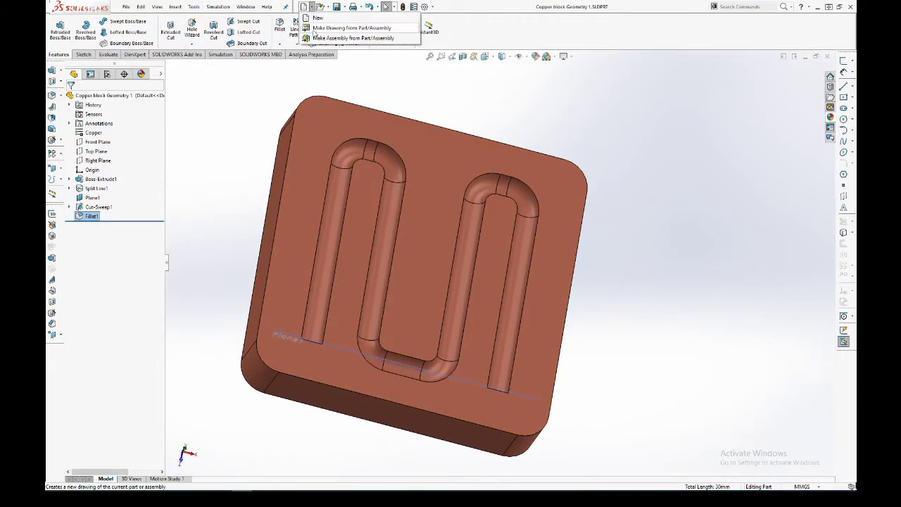
{"action": "left_click", "coordinate": [318, 39]}
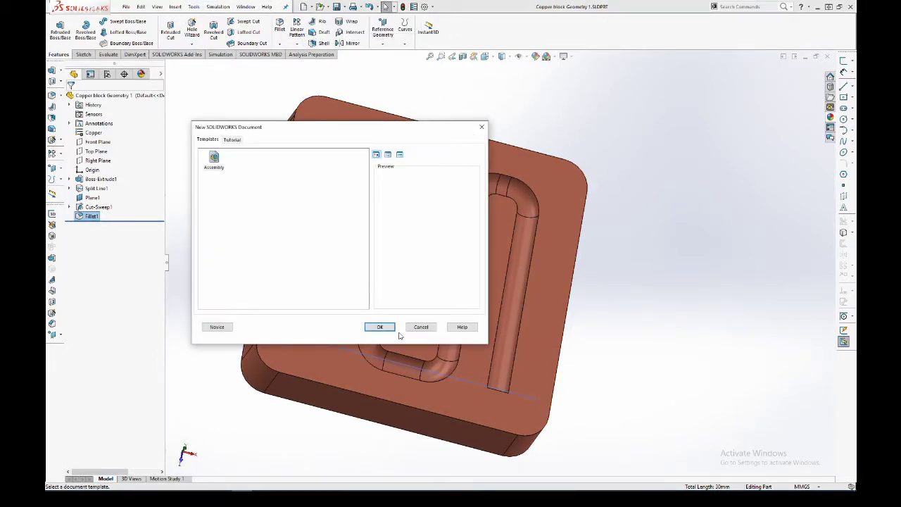
{"action": "left_click", "coordinate": [387, 327]}
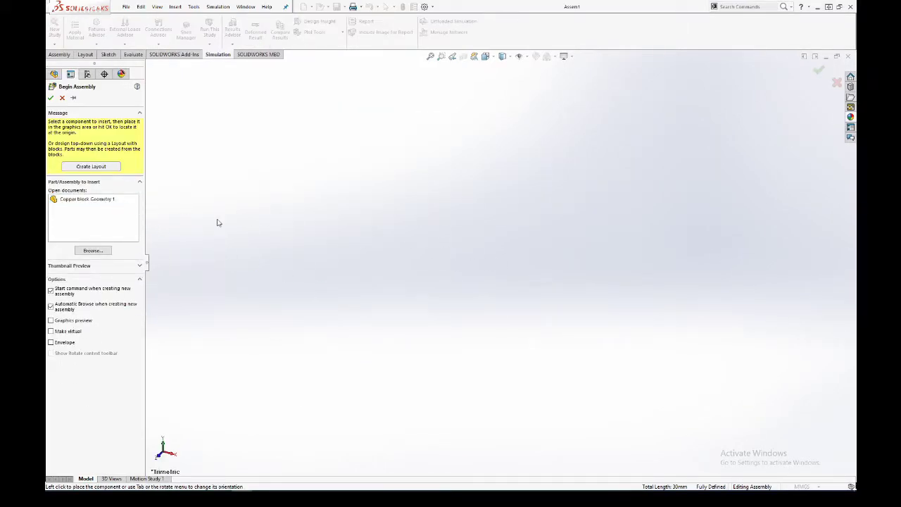
{"action": "left_click", "coordinate": [102, 201]}
{"action": "left_click", "coordinate": [100, 202]}
{"action": "left_click", "coordinate": [98, 202]}
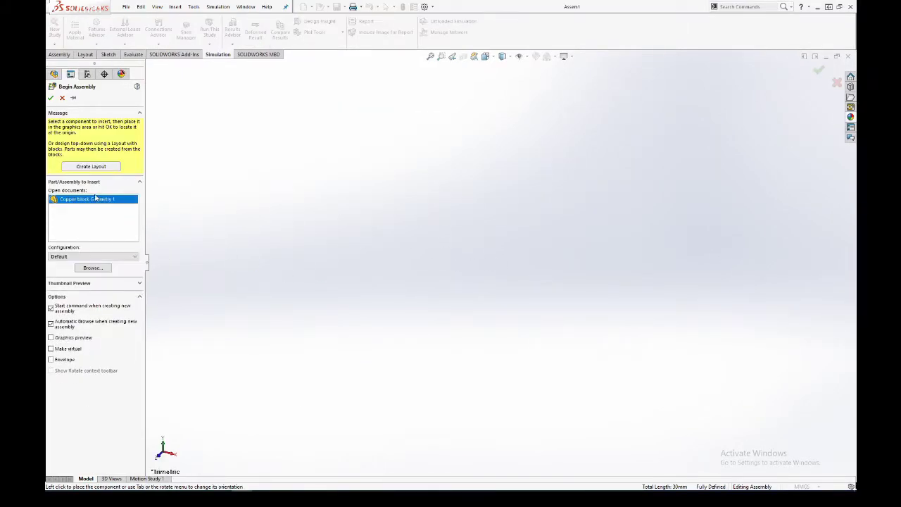
{"action": "left_click", "coordinate": [502, 280]}
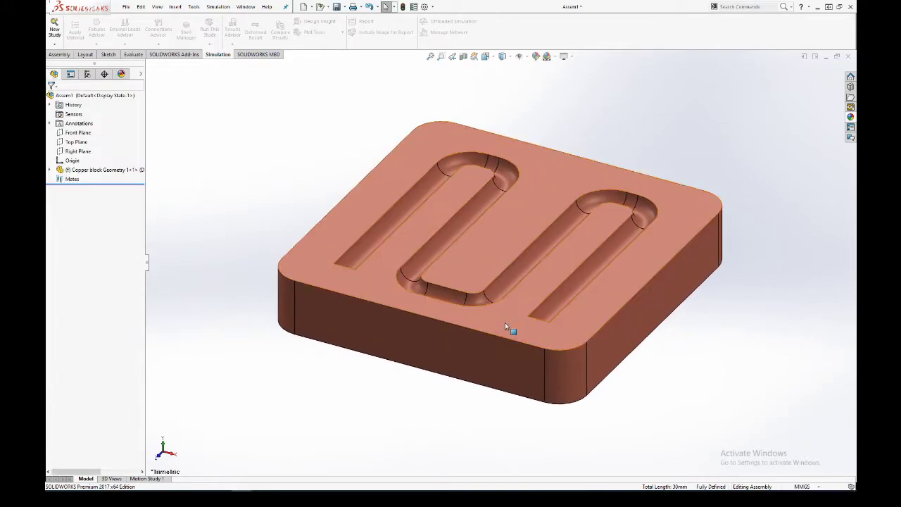
{"action": "right_click", "coordinate": [220, 155]}
{"action": "key", "text": "Escape"}
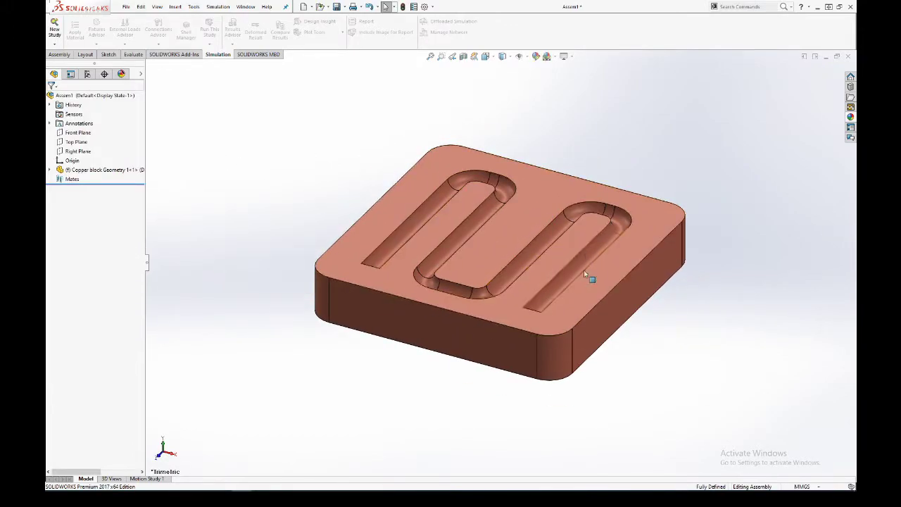
Step: Measure the distance between the block's two opposite side faces parallel to the long channel legs
{"action": "key", "text": "m"}
{"action": "middle_click_drag", "start_coordinate": [615, 310], "coordinate": [656, 311]}
{"action": "key", "text": "Escape"}
{"action": "key", "text": "m"}
{"action": "left_click", "coordinate": [597, 301]}
{"action": "left_click", "coordinate": [416, 295]}
{"action": "middle_click_drag", "start_coordinate": [416, 295], "coordinate": [400, 412]}
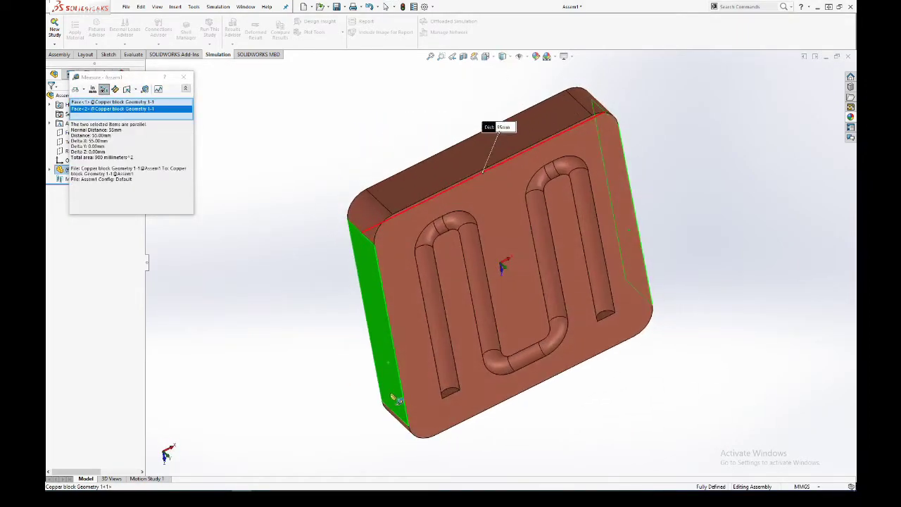
Step: Measure between the block's back and front side faces, and close the measurement
{"action": "left_click", "coordinate": [423, 172]}
{"action": "middle_click_drag", "start_coordinate": [422, 181], "coordinate": [462, 202]}
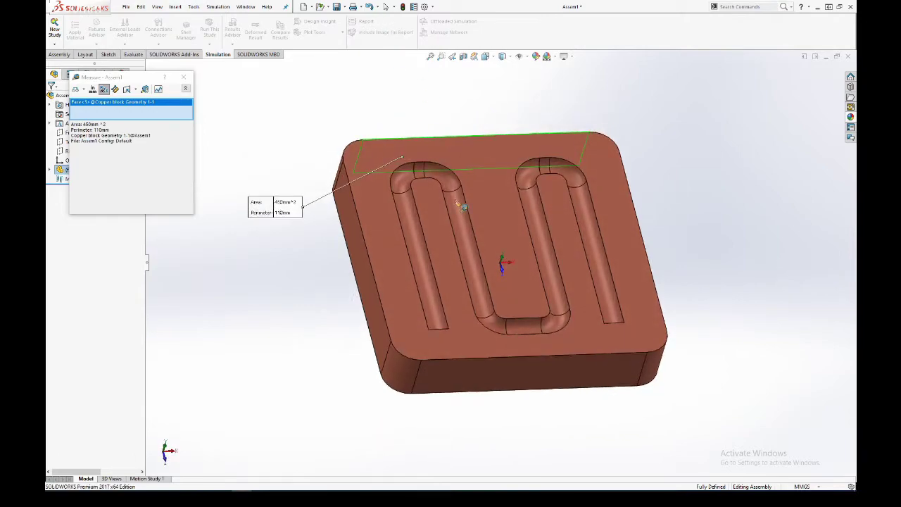
{"action": "left_click", "coordinate": [482, 373]}
{"action": "key", "text": "Escape"}
{"action": "middle_click_drag", "start_coordinate": [281, 272], "coordinate": [222, 243]}
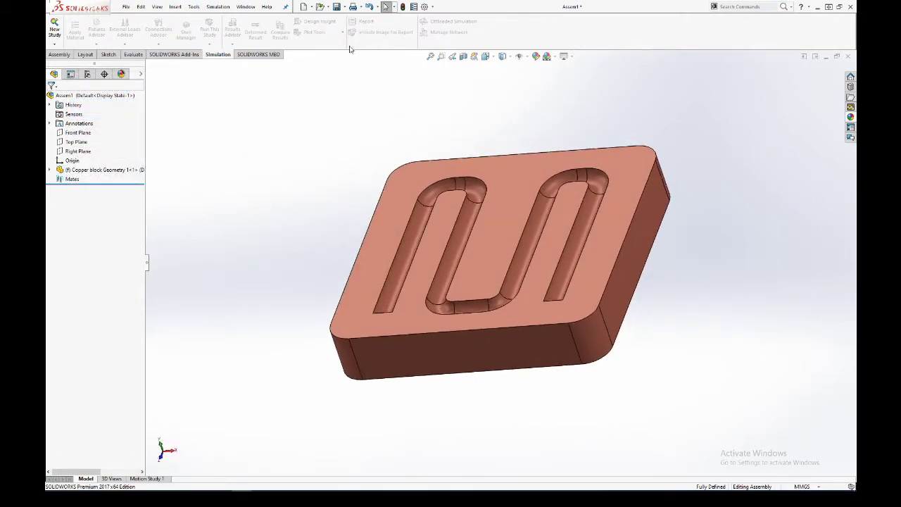
Step: Create a new part and apply the Acrylic (Medium-high impact) material from the Plastics category to it
{"action": "left_click", "coordinate": [304, 8]}
{"action": "right_click", "coordinate": [113, 132]}
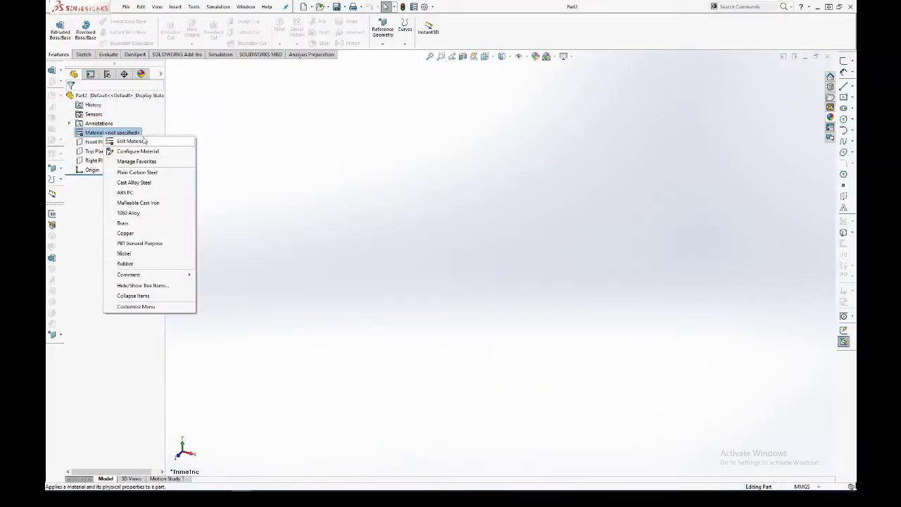
{"action": "left_click", "coordinate": [162, 141]}
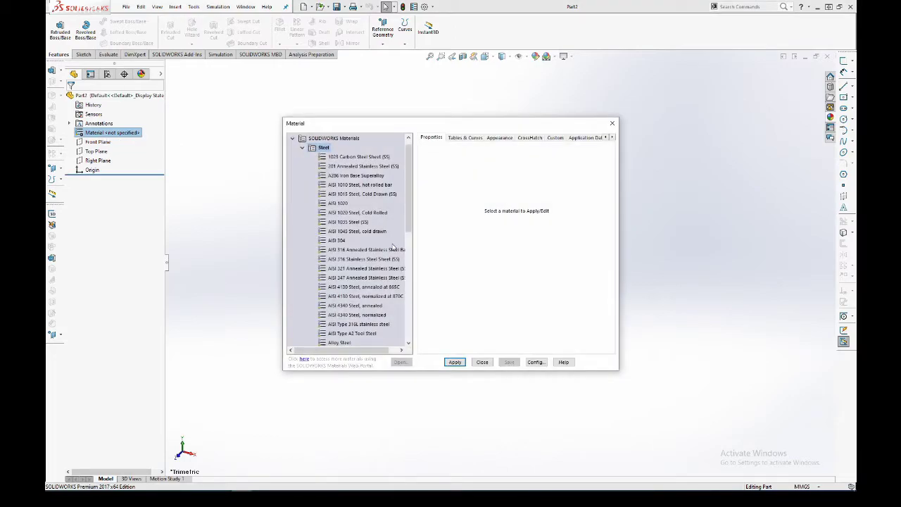
{"action": "scroll", "coordinate": [388, 247], "scroll_direction": "down", "scroll_amount": 10}
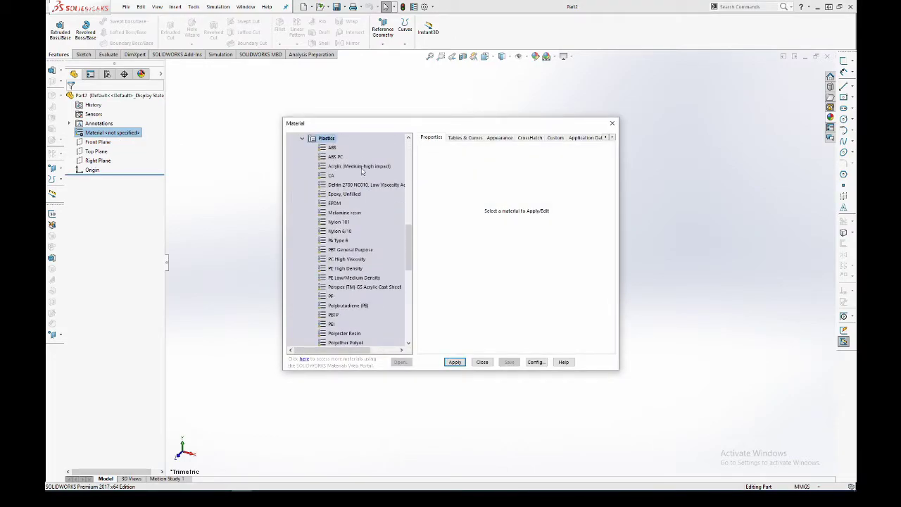
{"action": "left_click", "coordinate": [362, 168]}
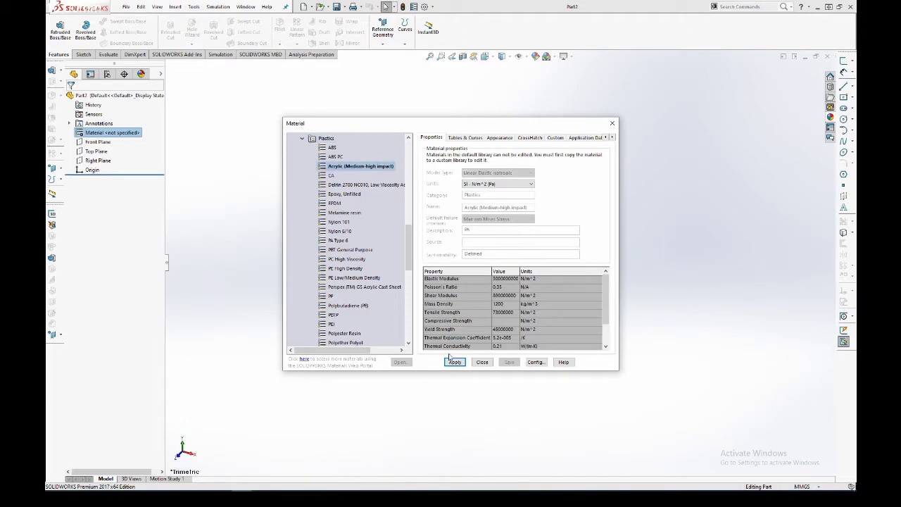
{"action": "left_click", "coordinate": [482, 361]}
Step: Start a sketch on the Top Plane and draw a center rectangle centered on the origin
{"action": "left_click", "coordinate": [98, 142]}
{"action": "left_click", "coordinate": [97, 151]}
{"action": "key", "text": "s"}
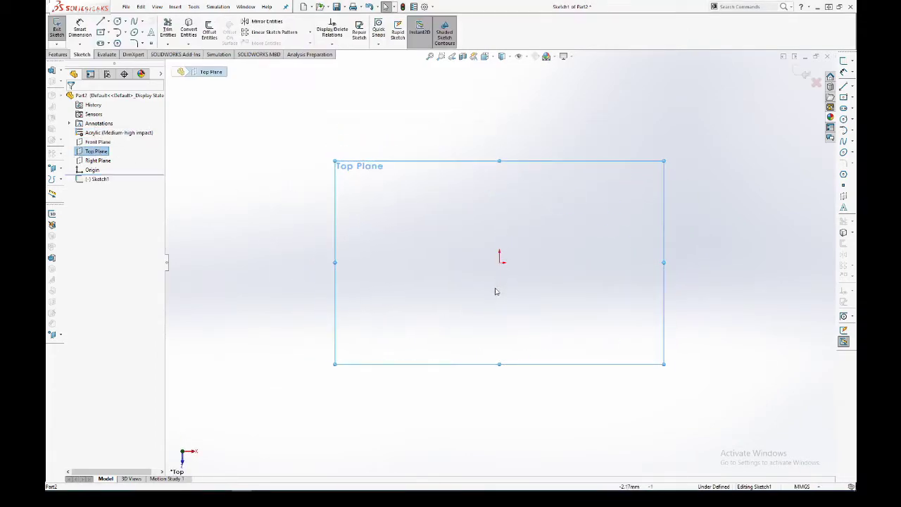
{"action": "key", "text": "r"}
{"action": "left_click_drag", "start_coordinate": [500, 262], "coordinate": [558, 305]}
Step: Dimension the rectangle's height and width to 55 mm each and finish the sketch
{"action": "key", "text": "d"}
{"action": "left_click", "coordinate": [558, 296]}
{"action": "left_click", "coordinate": [622, 273]}
{"action": "type", "text": "55"}
{"action": "key", "text": "Return"}
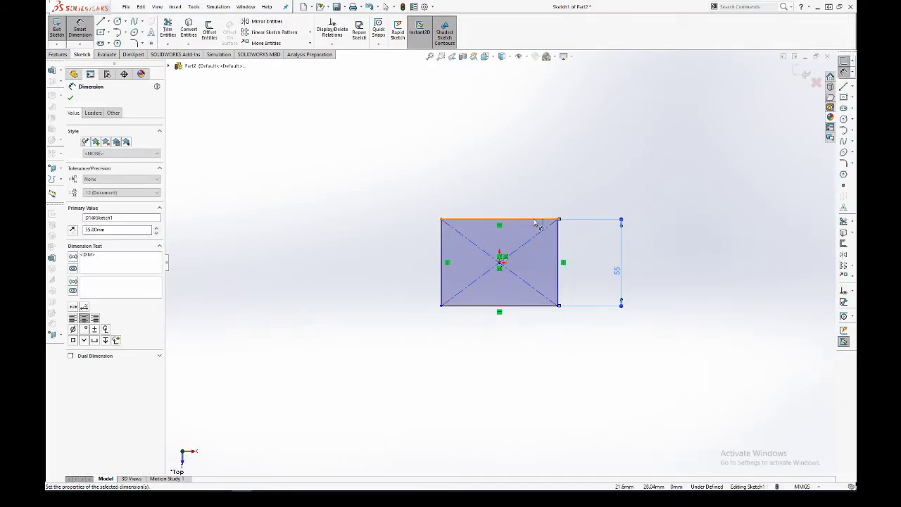
{"action": "left_click", "coordinate": [521, 219]}
{"action": "left_click", "coordinate": [527, 184]}
{"action": "type", "text": "55"}
{"action": "key", "text": "Return"}
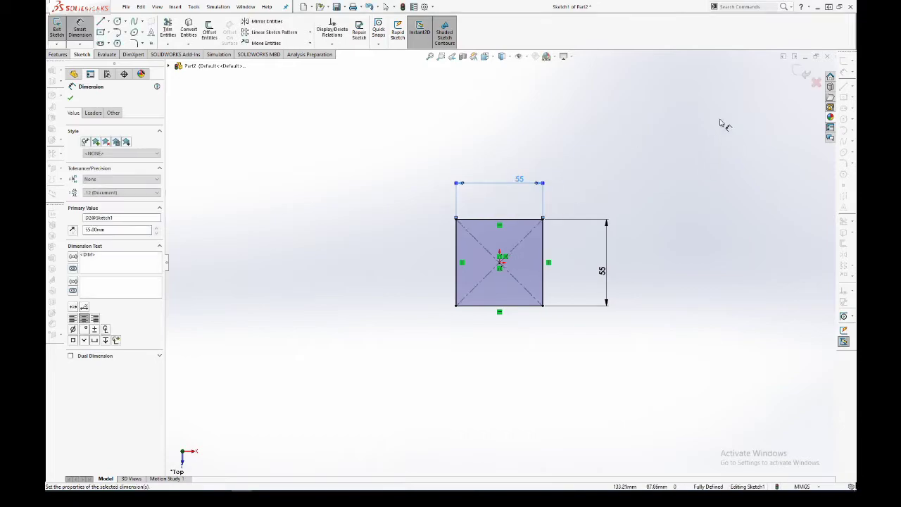
{"action": "left_click", "coordinate": [802, 72]}
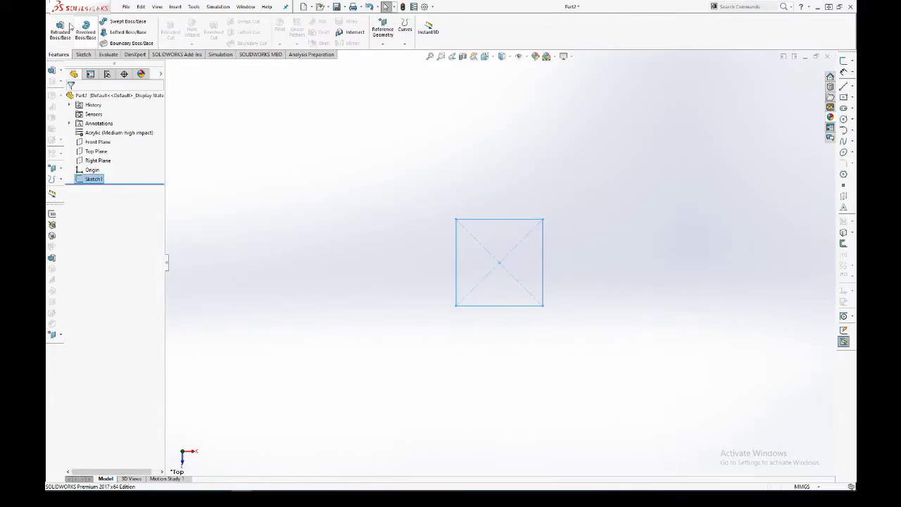
Step: Extrude the square sketch into a thin plate and fillet its four vertical corner edges
{"action": "left_click", "coordinate": [56, 31]}
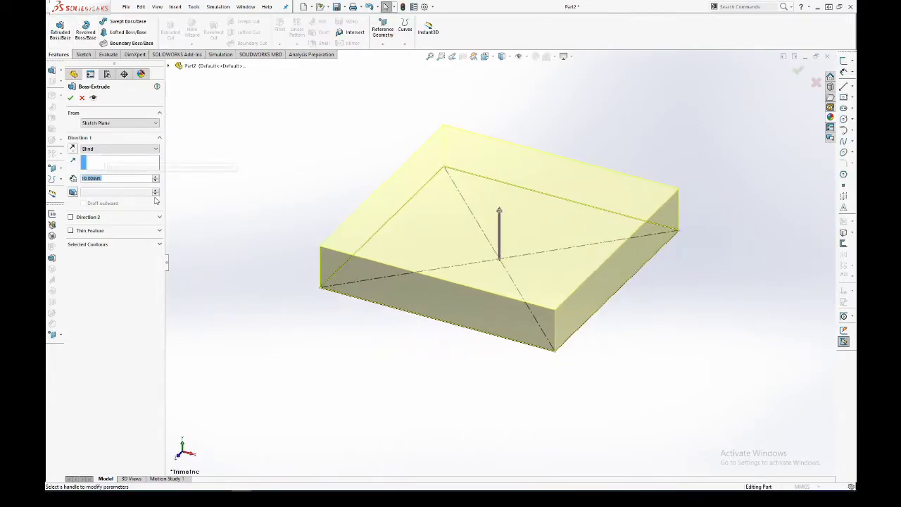
{"action": "left_click", "coordinate": [71, 98]}
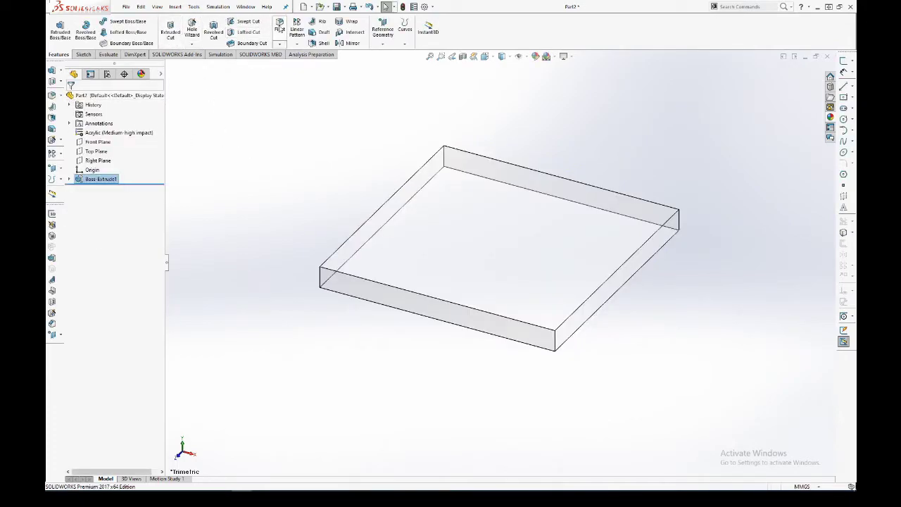
{"action": "left_click", "coordinate": [322, 281]}
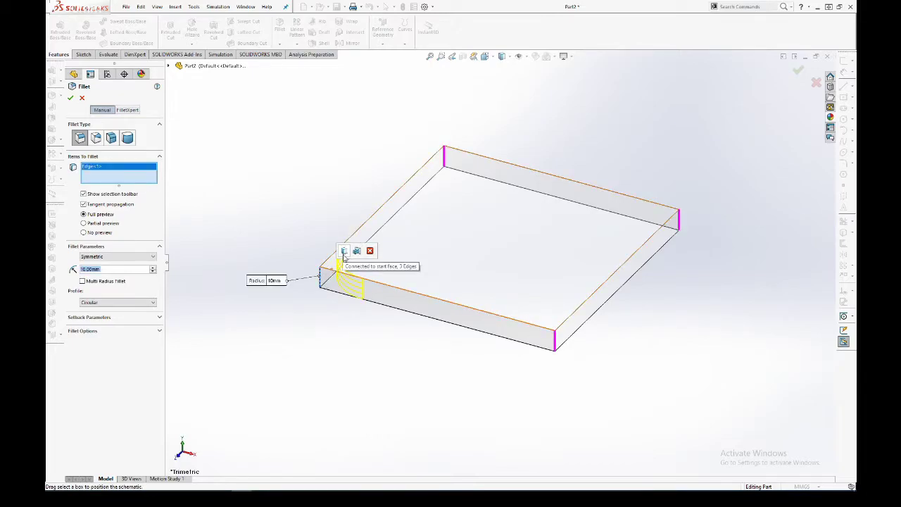
{"action": "left_click", "coordinate": [344, 252]}
{"action": "left_click", "coordinate": [70, 98]}
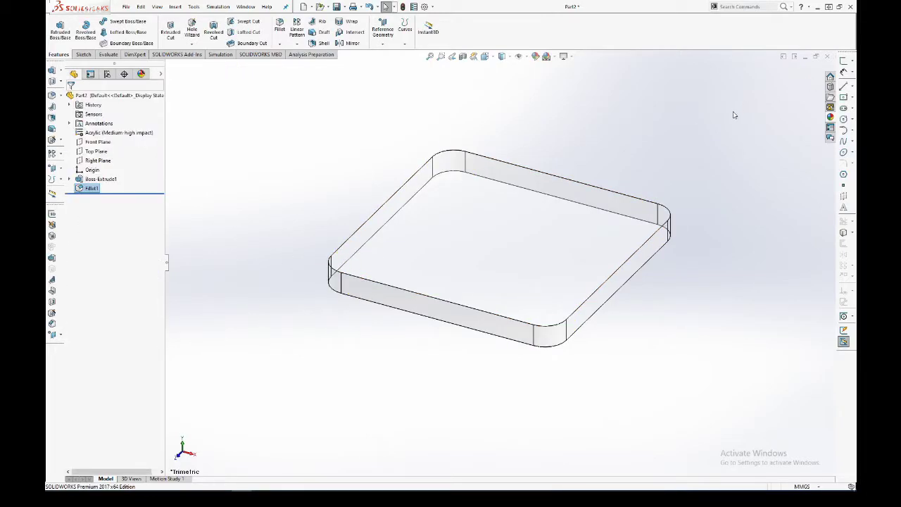
Step: Save the part as Block Lid in the CPU water cooling block folder
{"action": "key", "text": "ctrl+s"}
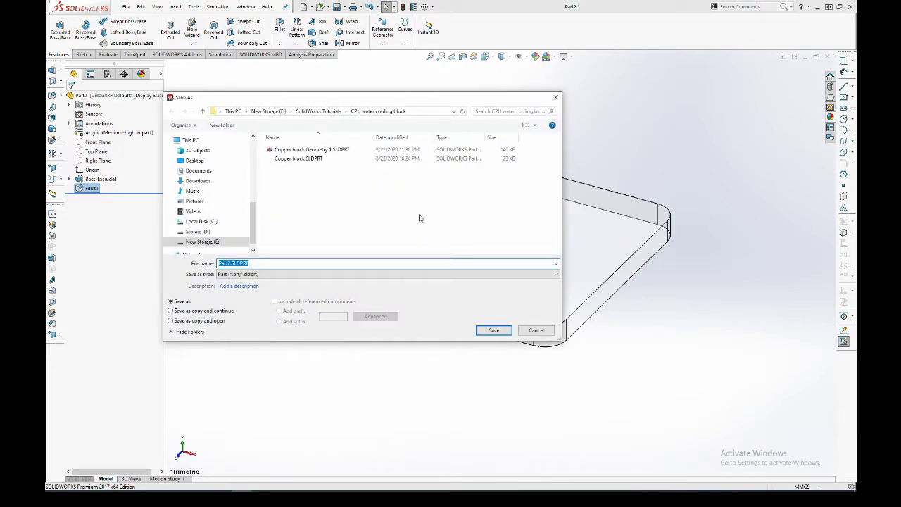
{"action": "type", "text": "Block Lid"}
{"action": "key", "text": "Return"}
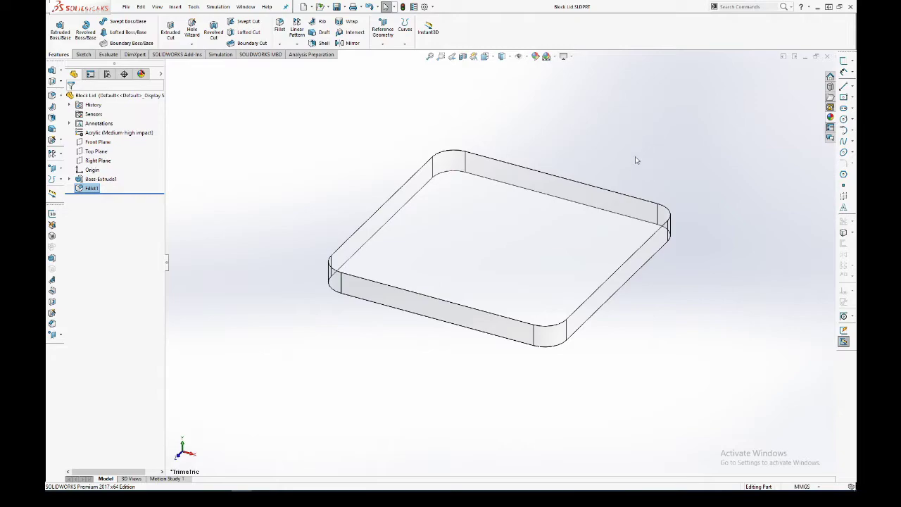
Step: Return to the assembly with the copper block and insert the Block Lid part into it
{"action": "middle_click_drag", "start_coordinate": [632, 166], "coordinate": [627, 161]}
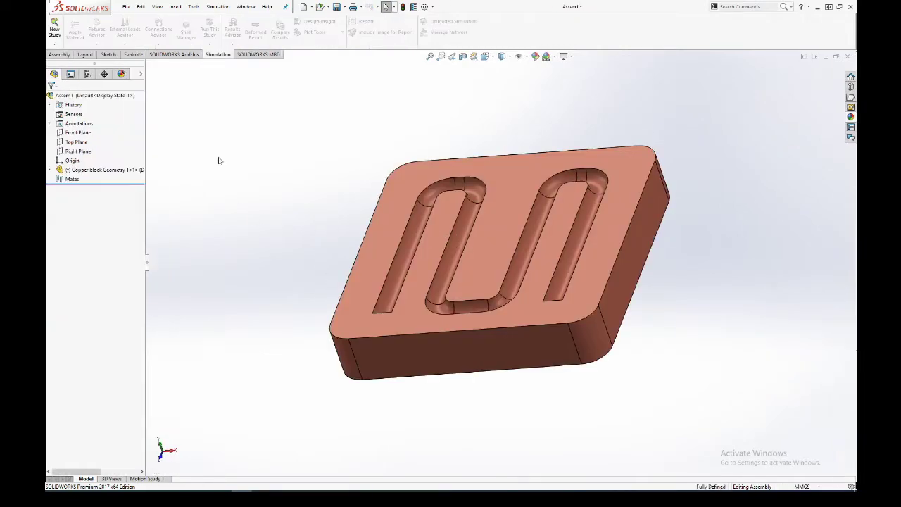
{"action": "left_click", "coordinate": [60, 54]}
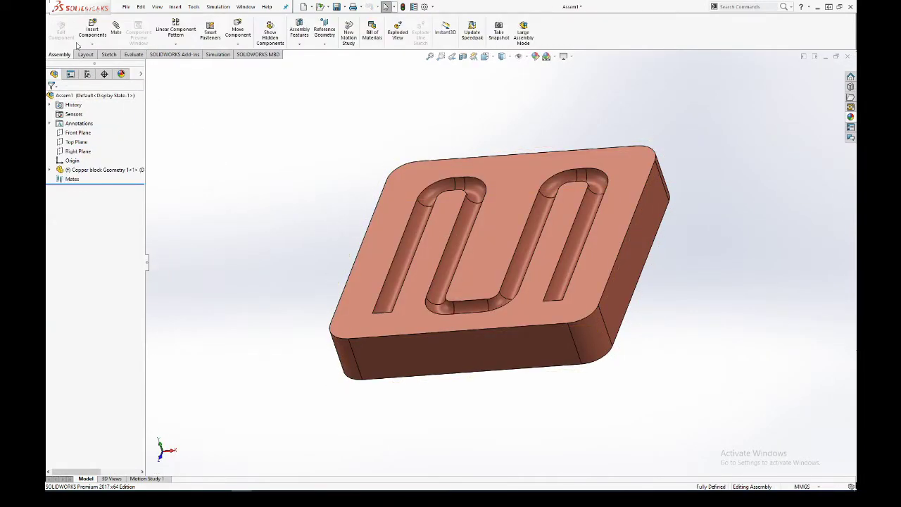
{"action": "left_click", "coordinate": [91, 30]}
{"action": "left_click", "coordinate": [63, 191]}
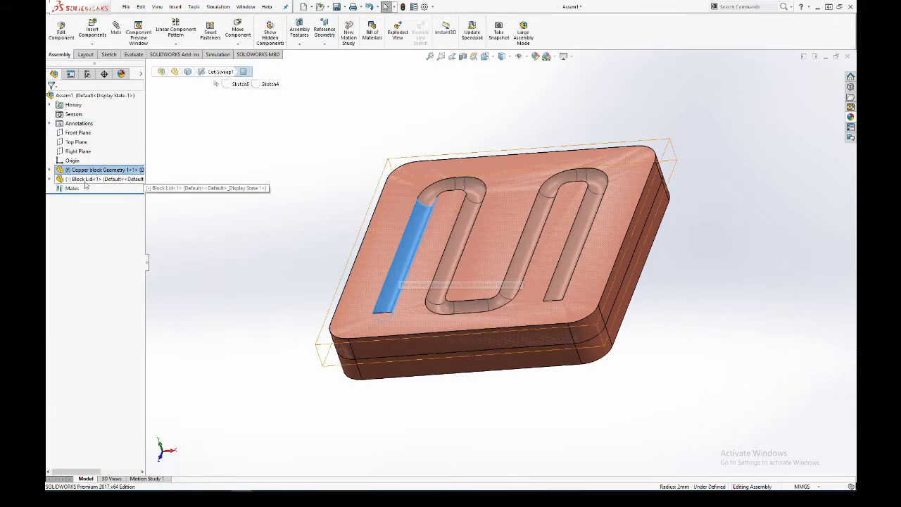
Step: Duplicate the Block Lid component beside the copper block and delete the first lid instance
{"action": "left_click", "coordinate": [49, 179]}
{"action": "left_click", "coordinate": [61, 180]}
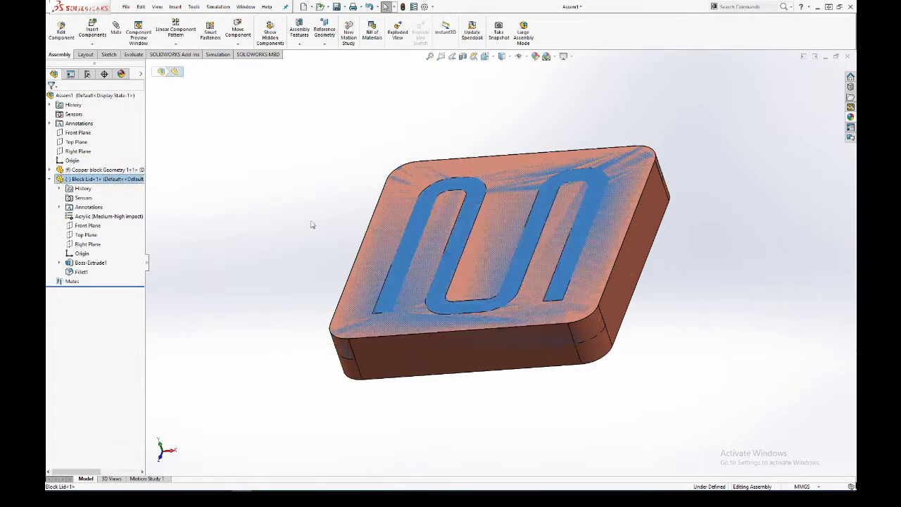
{"action": "key", "text": "ctrl+v"}
{"action": "left_click", "coordinate": [92, 180]}
{"action": "key", "text": "Delete"}
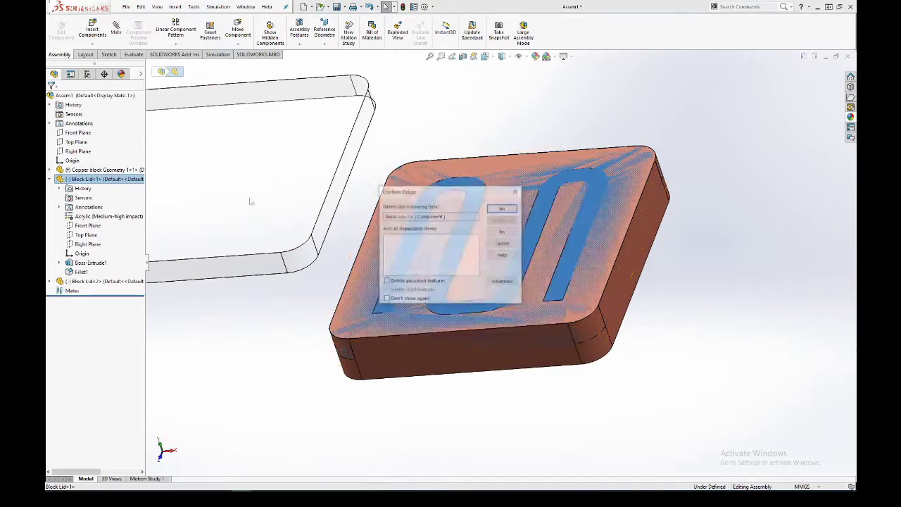
{"action": "key", "text": "Return"}
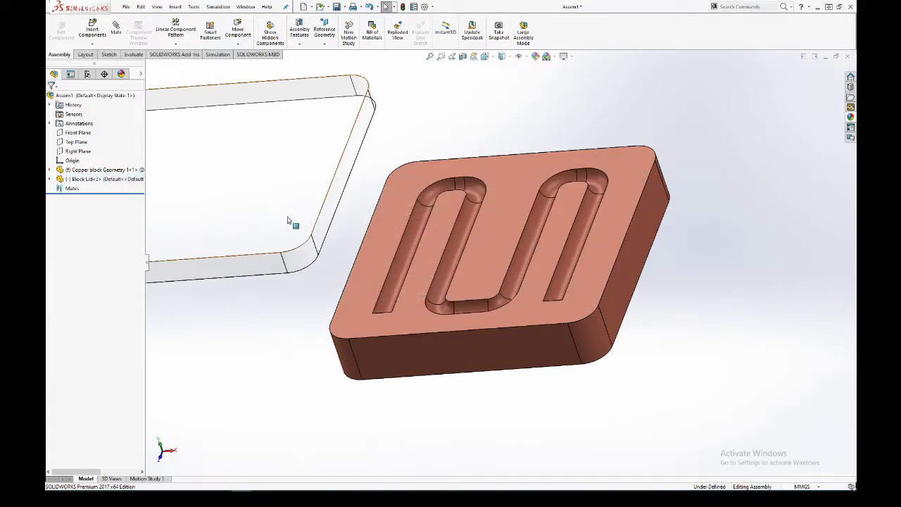
Step: Add a coincident mate between the lid's underside and the copper block's channel-side top face
{"action": "left_click", "coordinate": [321, 234]}
{"action": "middle_click_drag", "start_coordinate": [321, 233], "coordinate": [319, 108]}
{"action": "key", "text": "m"}
{"action": "key", "text": "Escape"}
{"action": "left_click", "coordinate": [311, 191]}
{"action": "key", "text": "m"}
{"action": "middle_click_drag", "start_coordinate": [432, 120], "coordinate": [456, 242]}
{"action": "left_click", "coordinate": [593, 235]}
{"action": "key", "text": "Return"}
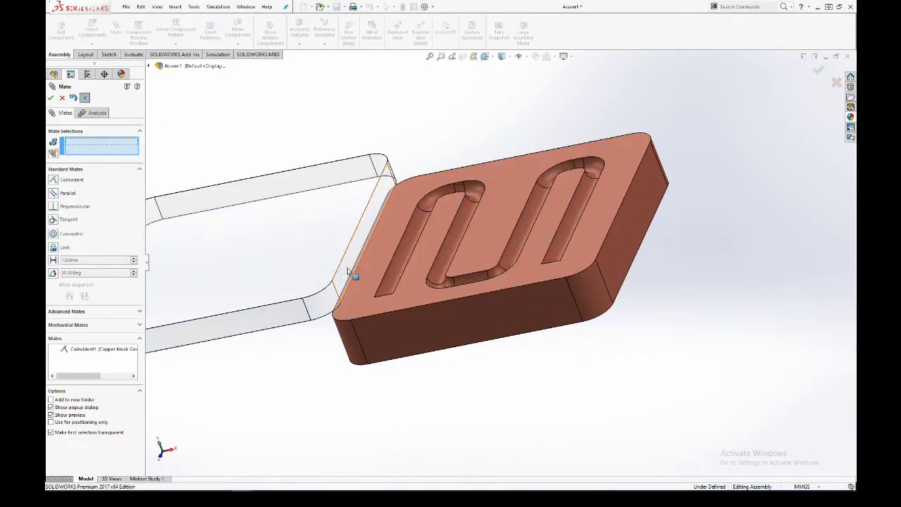
Step: Add a coincident mate between the right side faces of the lid and the copper block, then leave the Mate command
{"action": "left_click", "coordinate": [353, 274]}
{"action": "left_click", "coordinate": [615, 230]}
{"action": "key", "text": "Return"}
{"action": "left_click", "coordinate": [445, 326]}
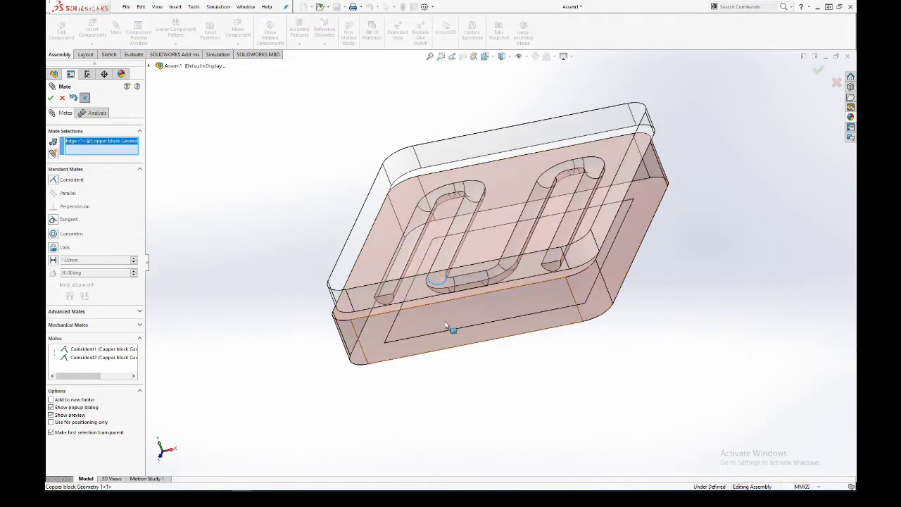
{"action": "key", "text": "Escape"}
Step: Add a coincident mate between the front side faces of the lid and the copper block, fully constraining the lid
{"action": "middle_click_drag", "start_coordinate": [363, 288], "coordinate": [381, 225]}
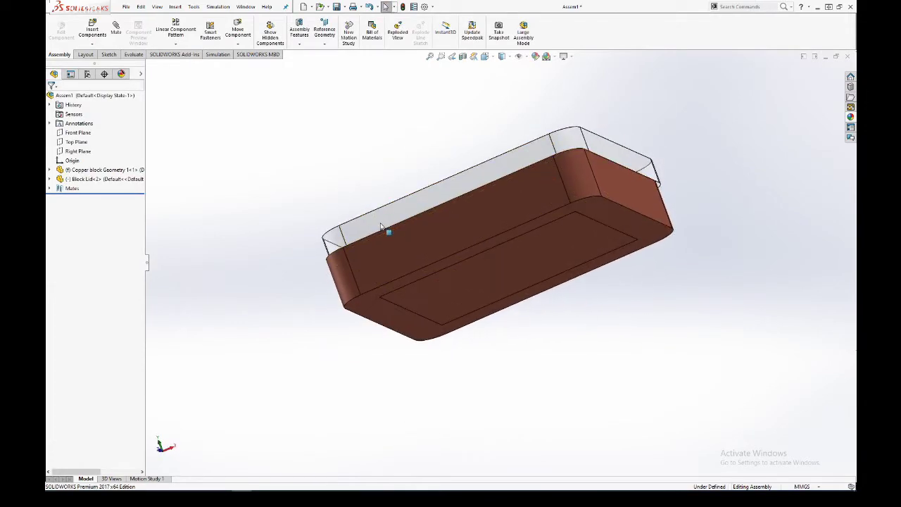
{"action": "key", "text": "Return"}
{"action": "left_click", "coordinate": [383, 222]}
{"action": "left_click", "coordinate": [409, 249]}
{"action": "key", "text": "Return"}
{"action": "middle_click_drag", "start_coordinate": [438, 197], "coordinate": [521, 342]}
{"action": "key", "text": "Escape"}
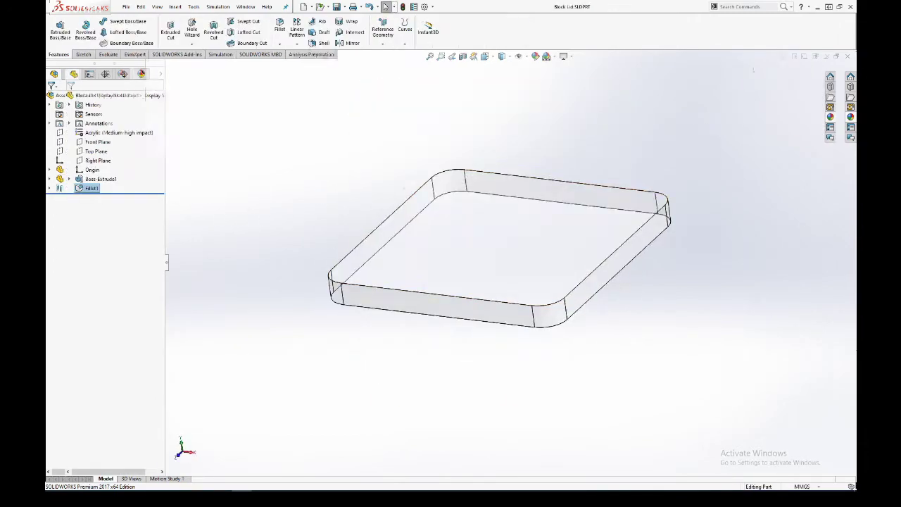
Step: Close the separate Block Lid part document and save the assembly as CPU Block 1
{"action": "left_click", "coordinate": [828, 57]}
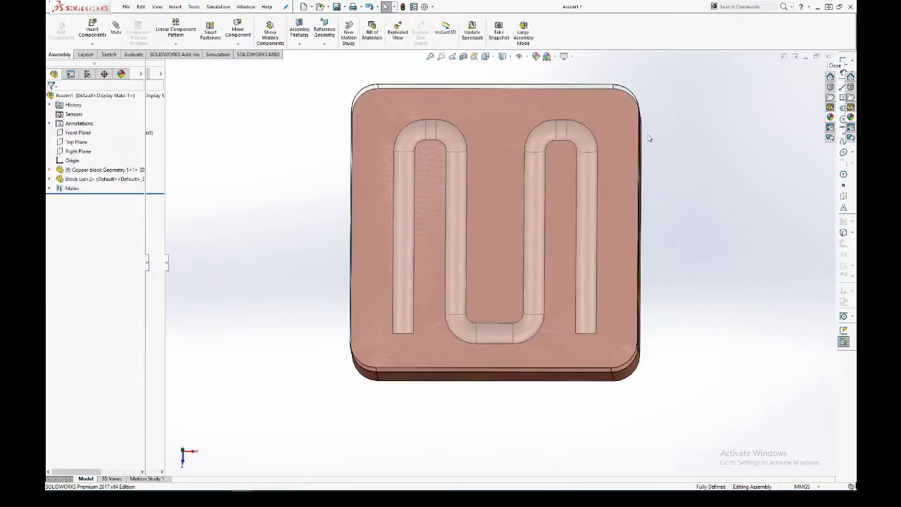
{"action": "key", "text": "ctrl+s"}
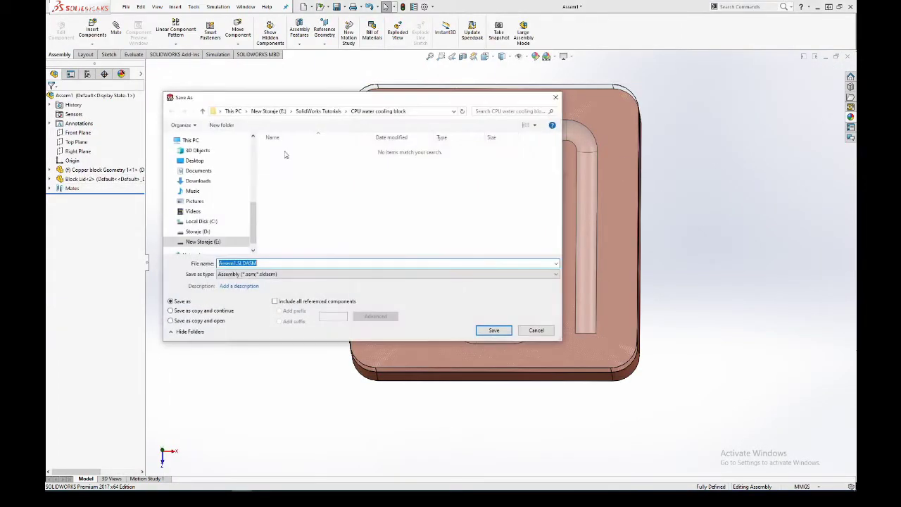
{"action": "type", "text": "CPU Block 1"}
{"action": "key", "text": "Return"}
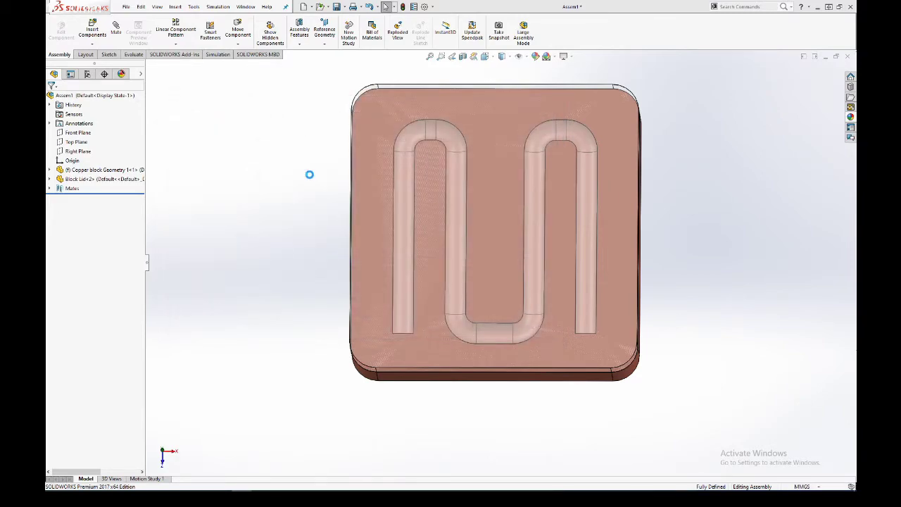
Step: Open the Block Lid component for in-context part editing within the assembly
{"action": "middle_click_drag", "start_coordinate": [404, 263], "coordinate": [322, 148]}
{"action": "left_click", "coordinate": [102, 181]}
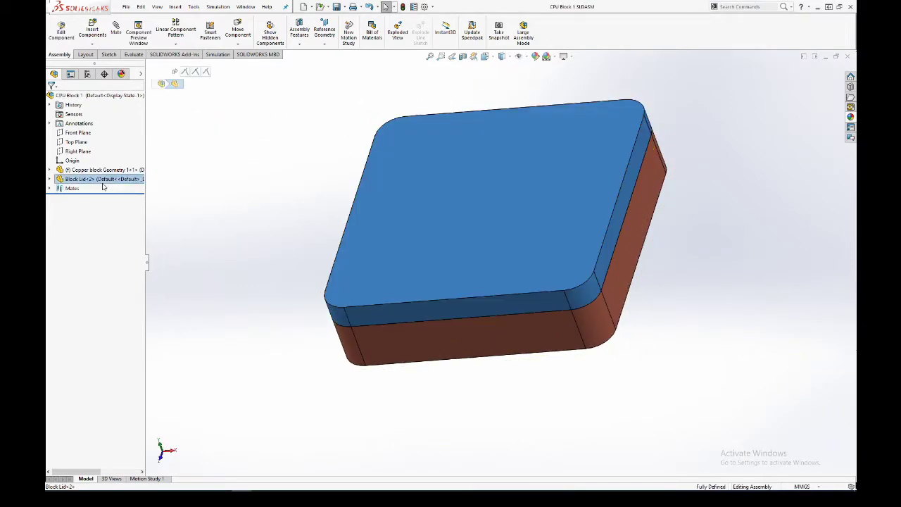
{"action": "right_click", "coordinate": [103, 182]}
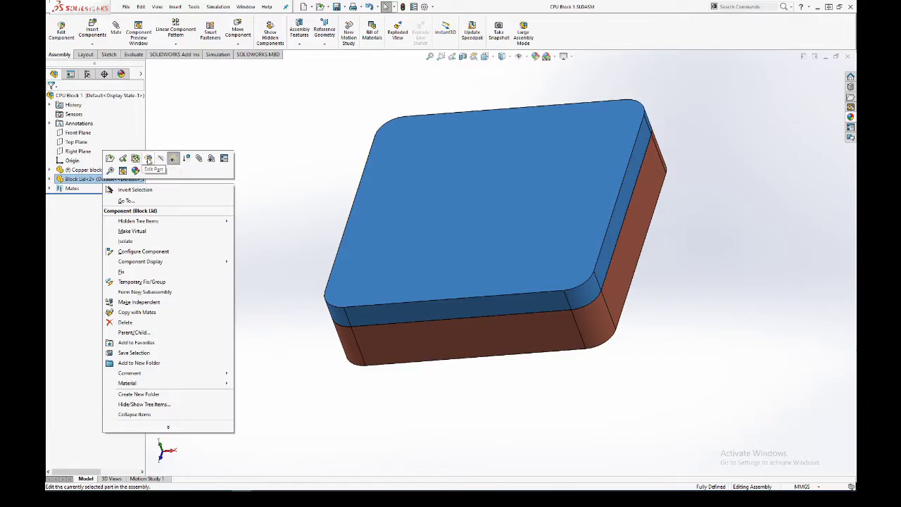
{"action": "left_click", "coordinate": [149, 159]}
Step: Sketch a circle over each of the two channel ends on the lid's top face
{"action": "middle_click_drag", "start_coordinate": [394, 277], "coordinate": [404, 337]}
{"action": "key", "text": "ctrl+5"}
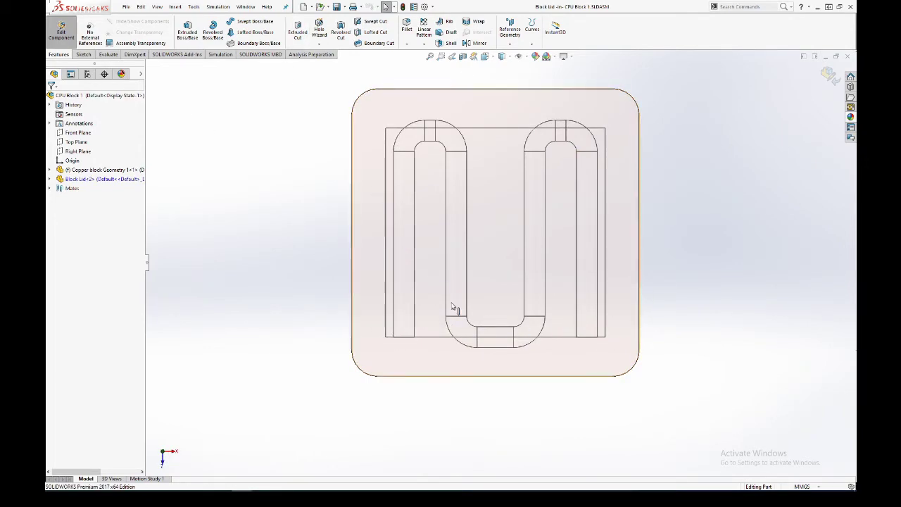
{"action": "key", "text": "c"}
{"action": "left_click", "coordinate": [428, 280]}
{"action": "left_click", "coordinate": [587, 322]}
{"action": "left_click", "coordinate": [597, 326]}
{"action": "left_click_drag", "start_coordinate": [401, 322], "coordinate": [420, 332]}
{"action": "key", "text": "Escape"}
Step: Switch to Google Chrome's CPU water cooling block results and open a new tab to look up the port diameters
{"action": "key", "text": "alt+Tab"}
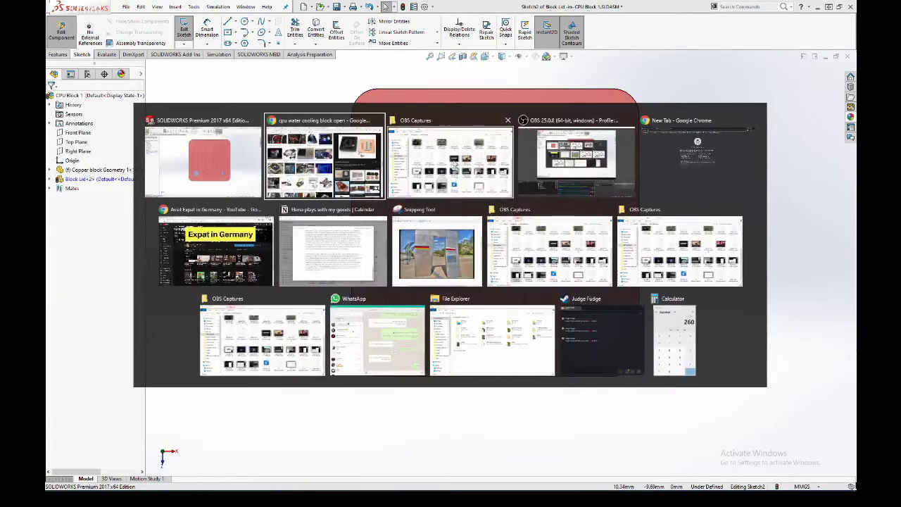
{"action": "left_click", "coordinate": [325, 172]}
{"action": "key", "text": "ctrl+t"}
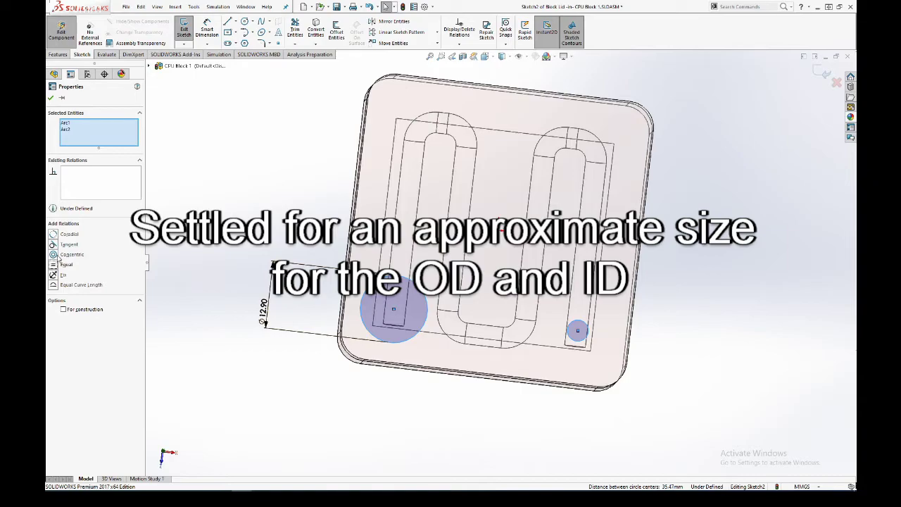
Step: Make the two port circles equal in size and move the left circle's center slightly inward along its channel leg
{"action": "left_click", "coordinate": [62, 265]}
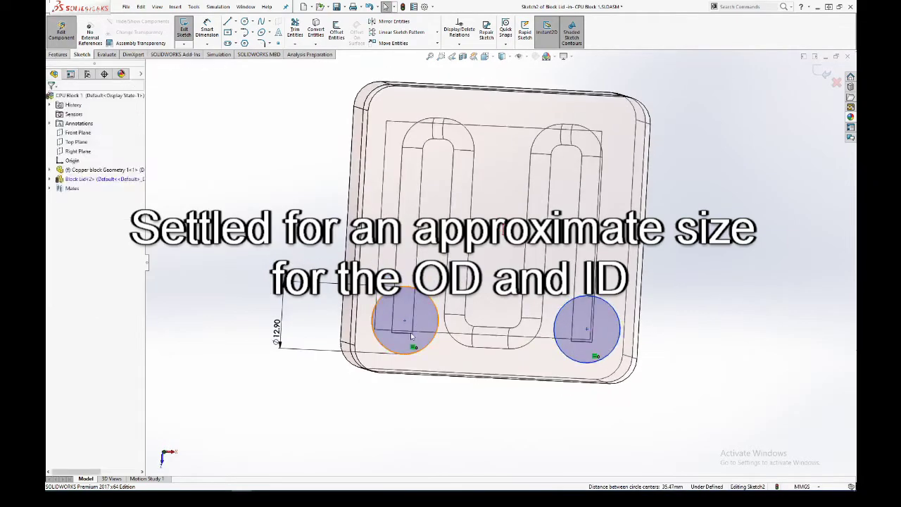
{"action": "left_click_drag", "start_coordinate": [392, 325], "coordinate": [397, 312]}
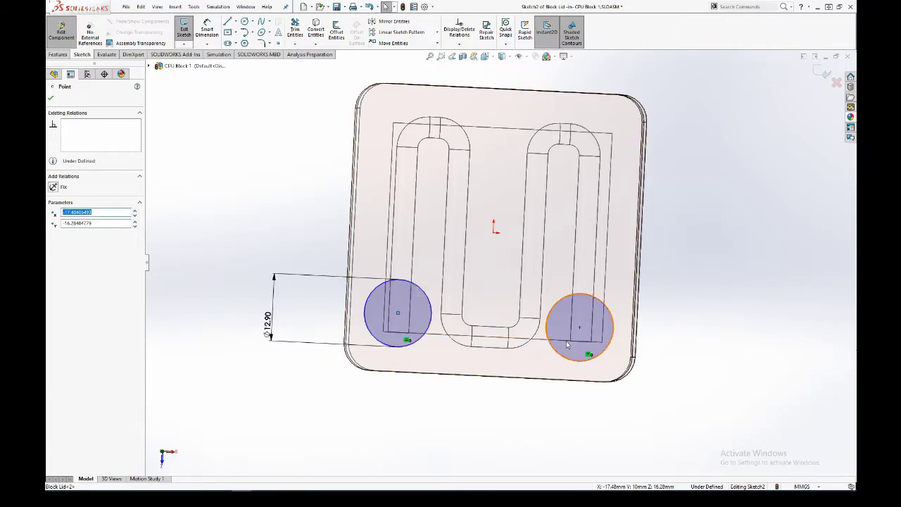
{"action": "left_click", "coordinate": [700, 288]}
{"action": "key", "text": "ctrl+8"}
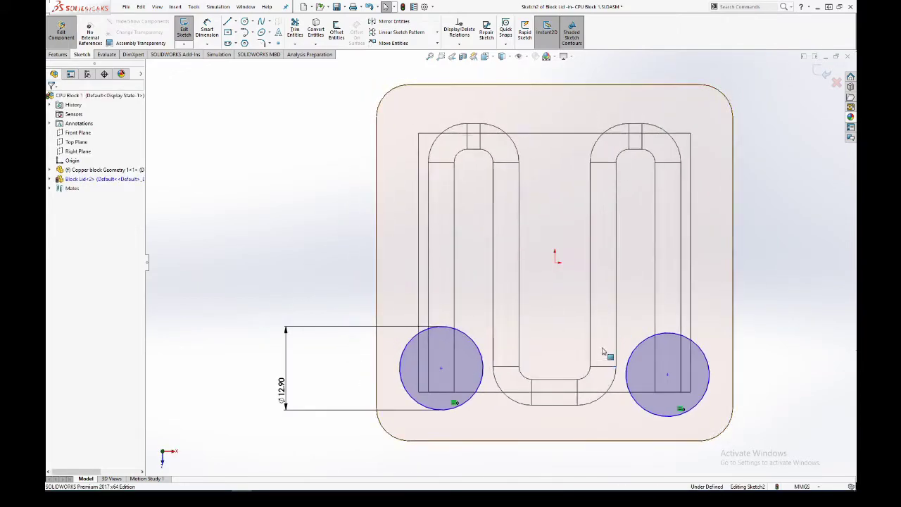
Step: Move the right port circle's center level with the left circle's center, and nudge the left center slightly outward
{"action": "mouse_move", "coordinate": [641, 299]}
{"action": "middle_mouse_down", "text": "ctrl"}
{"action": "mouse_move", "coordinate": [510, 253]}
{"action": "mouse_move", "coordinate": [535, 262]}
{"action": "middle_mouse_up", "text": "ctrl"}
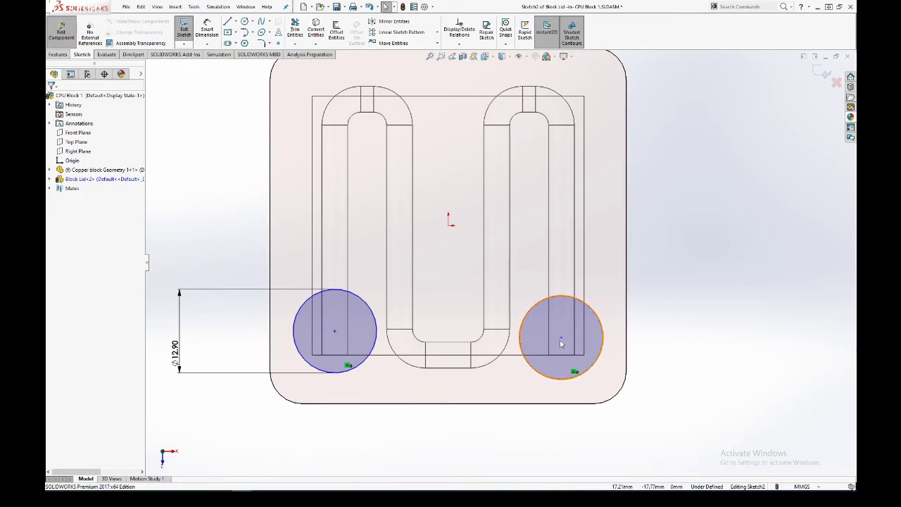
{"action": "left_click_drag", "start_coordinate": [562, 338], "coordinate": [563, 331]}
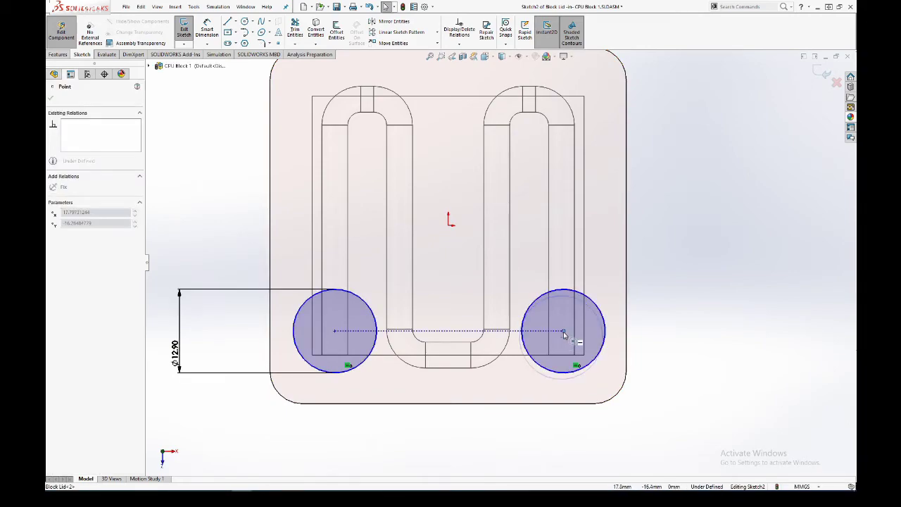
{"action": "left_click_drag", "start_coordinate": [335, 332], "coordinate": [333, 331]}
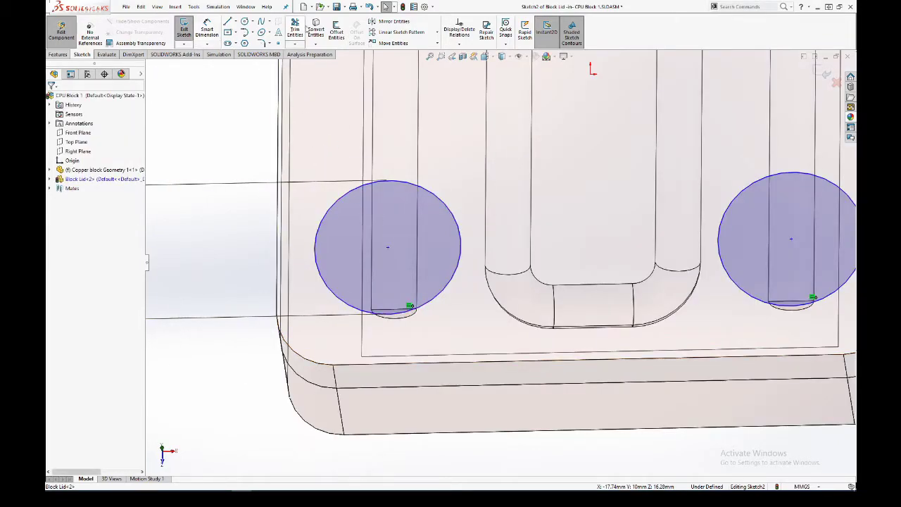
Step: Convert the straight end edges of the copper block's two outer channel legs into lines in the lid sketch
{"action": "left_click", "coordinate": [321, 29]}
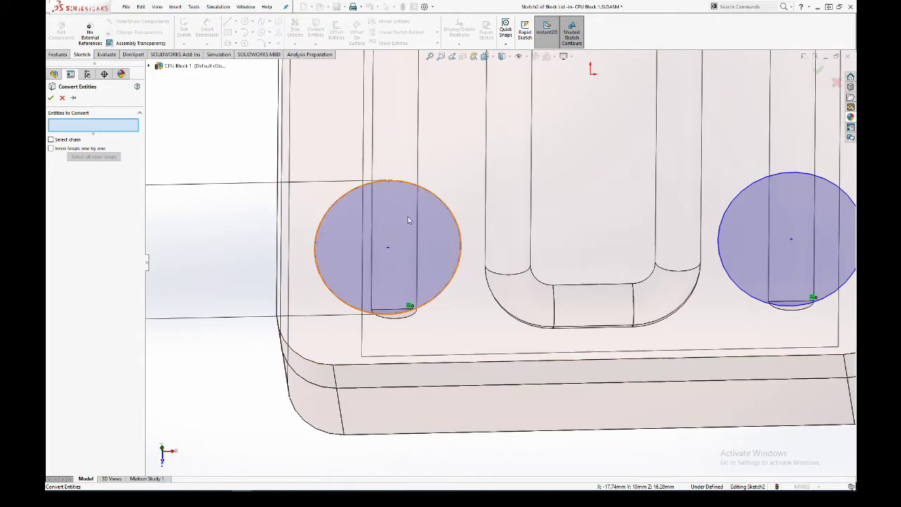
{"action": "middle_click_drag", "start_coordinate": [406, 195], "coordinate": [418, 299]}
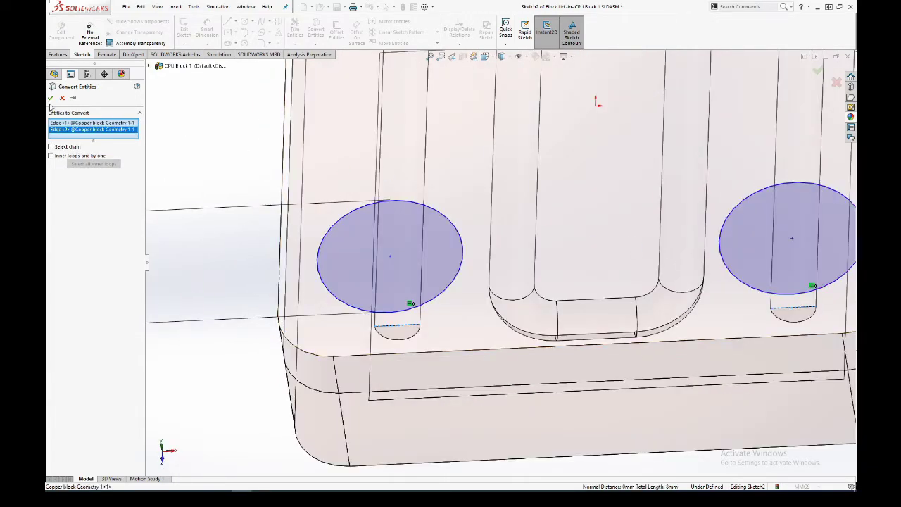
{"action": "left_click", "coordinate": [51, 98]}
Step: Add a vertical relation between each port circle's center and the midpoint of the converted channel-end line below it
{"action": "key", "text": "ctrl+8"}
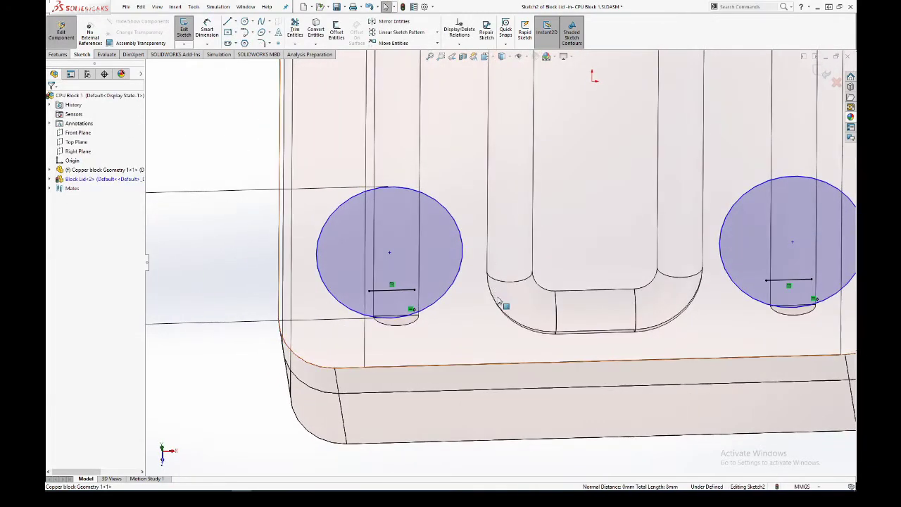
{"action": "scroll", "coordinate": [436, 345], "scroll_direction": "up", "scroll_amount": 3}
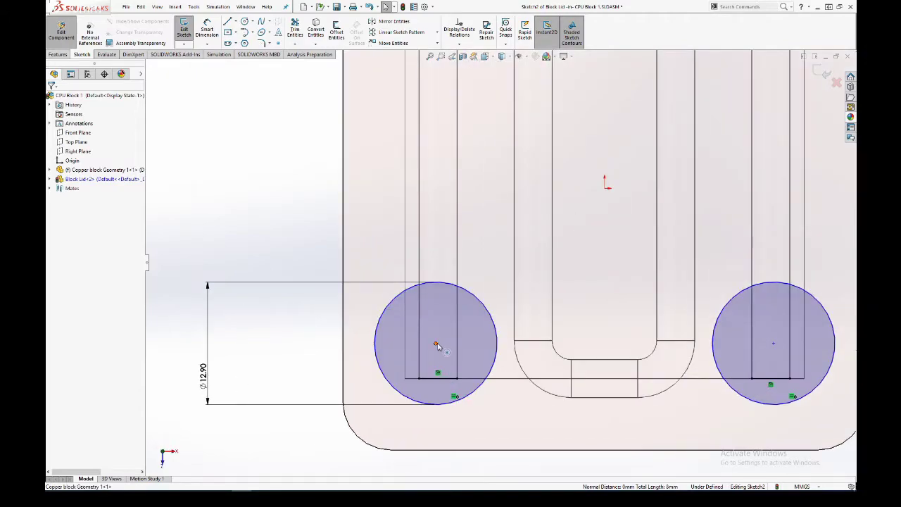
{"action": "left_click", "coordinate": [436, 342]}
{"action": "left_click", "coordinate": [438, 379], "text": "ctrl"}
{"action": "left_click", "coordinate": [66, 243]}
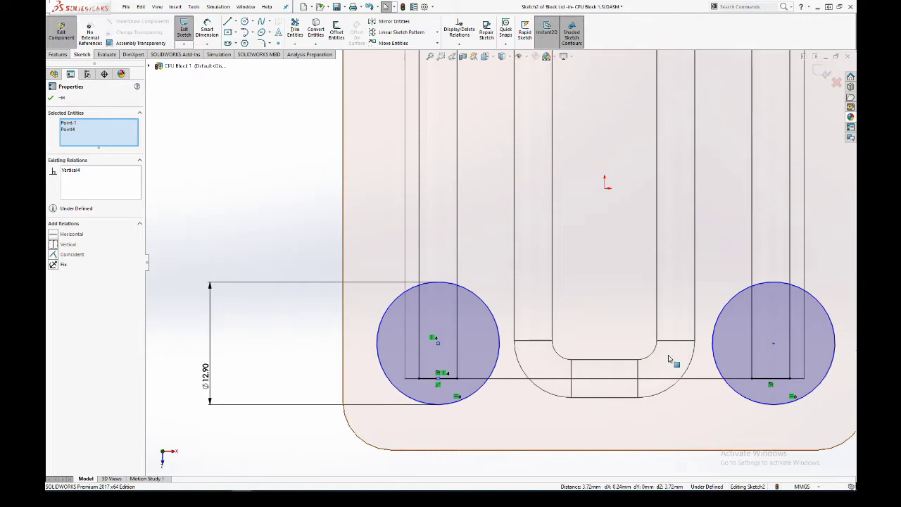
{"action": "key", "text": "Escape"}
{"action": "left_click", "coordinate": [773, 343]}
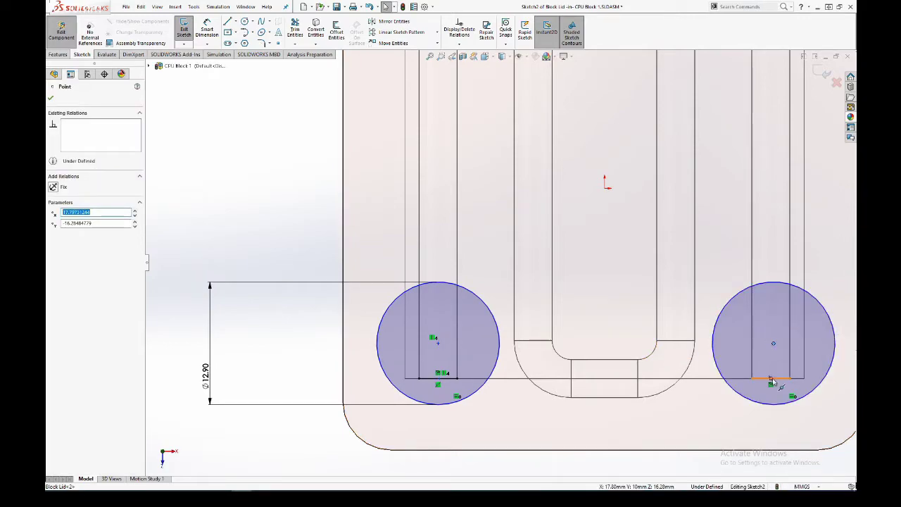
{"action": "left_click", "coordinate": [744, 378], "text": "ctrl"}
{"action": "left_click", "coordinate": [54, 245]}
{"action": "key", "text": "Escape"}
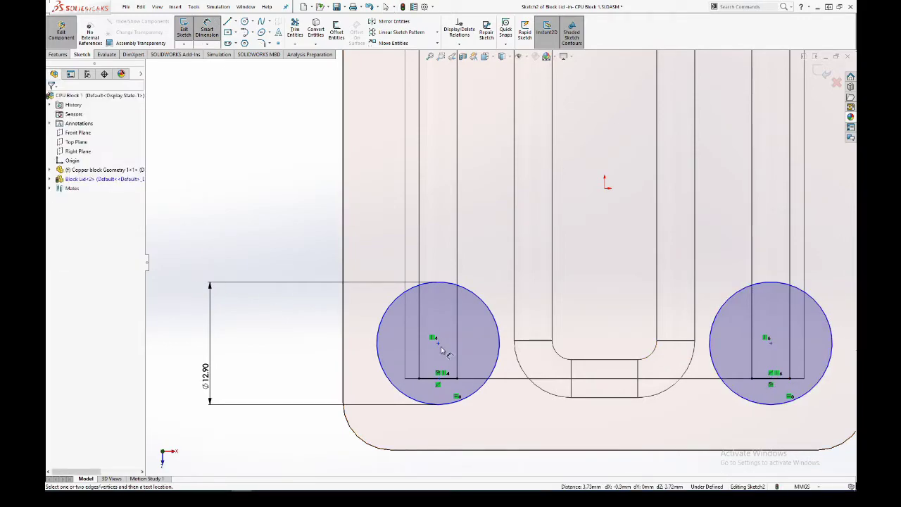
Step: Dimension the left port circle's center 4 mm from its converted channel-end line
{"action": "key", "text": "d"}
{"action": "left_click", "coordinate": [439, 344]}
{"action": "left_click", "coordinate": [439, 378]}
{"action": "left_click", "coordinate": [299, 365]}
{"action": "type", "text": "4."}
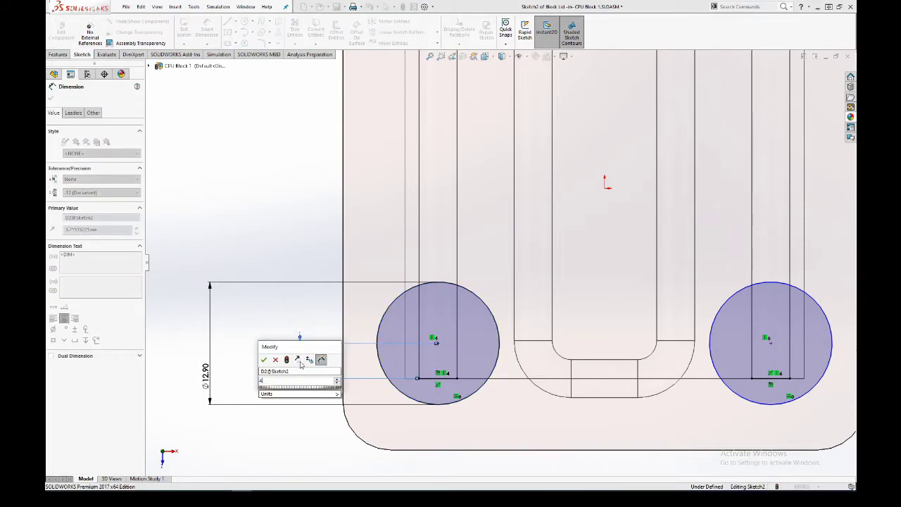
{"action": "key", "text": "Return"}
{"action": "key", "text": "Escape"}
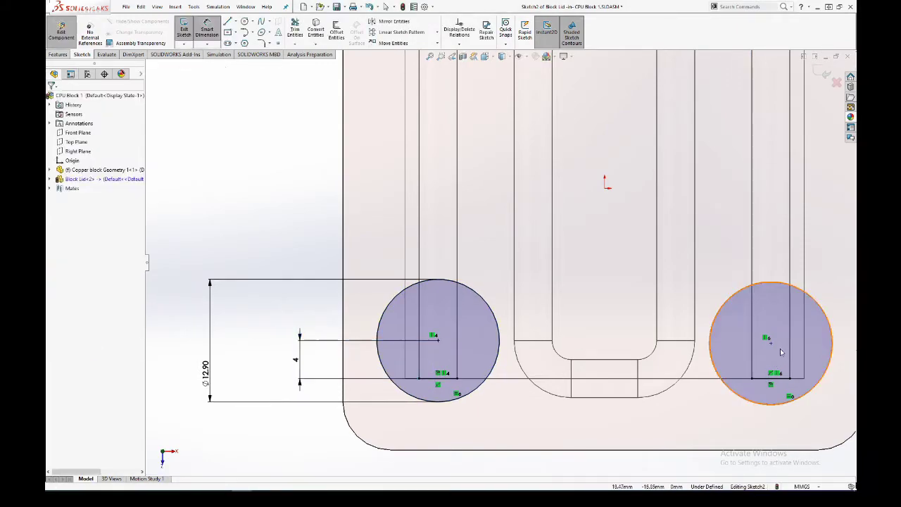
Step: Add a horizontal relation between the two port circle centers and exit the sketch
{"action": "left_click", "coordinate": [770, 341]}
{"action": "left_click", "coordinate": [438, 340], "text": "ctrl"}
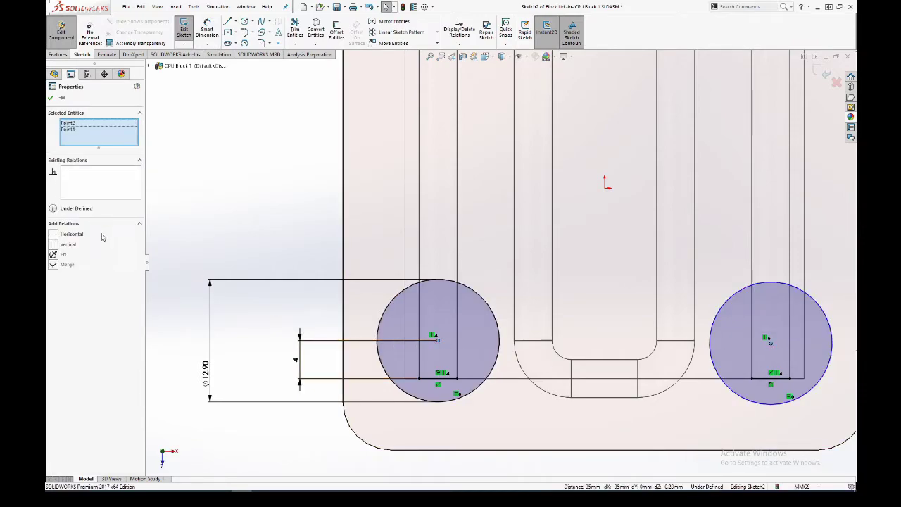
{"action": "left_click", "coordinate": [79, 234]}
{"action": "key", "text": "Escape"}
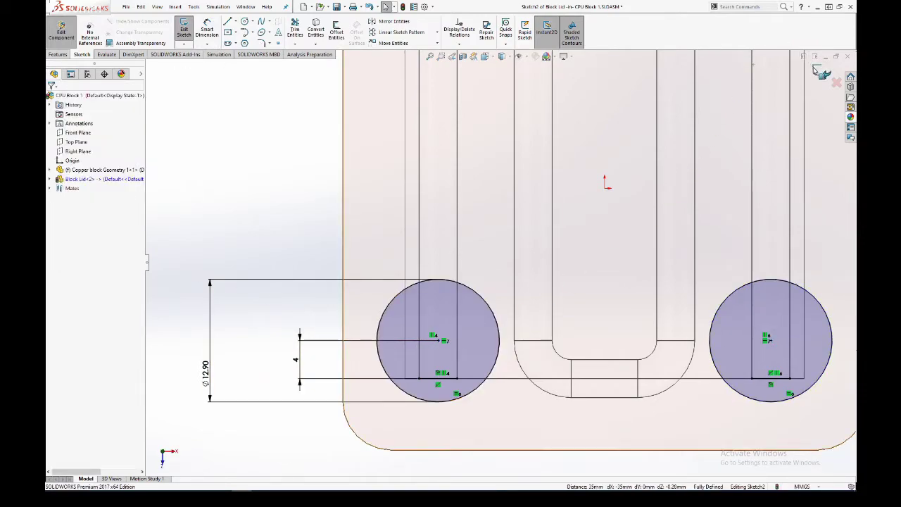
{"action": "left_click", "coordinate": [822, 73]}
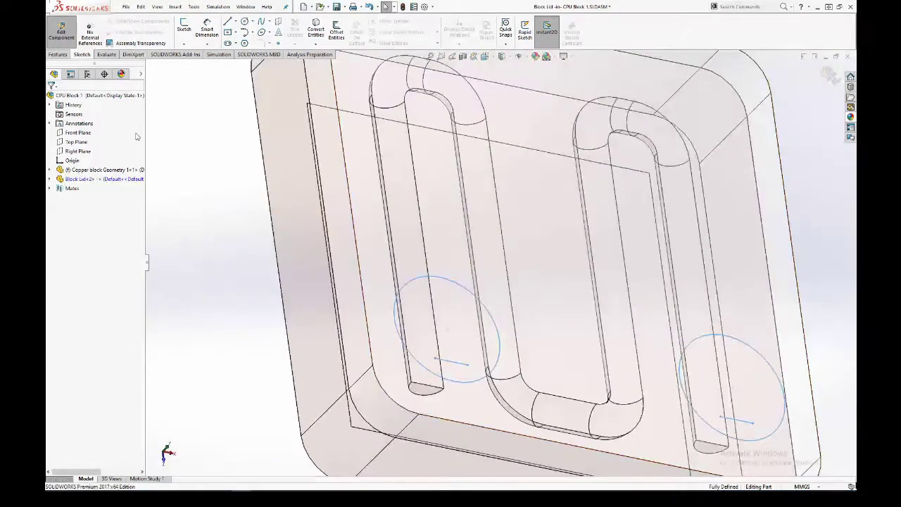
Step: Reopen the lid's port sketch, change both converted channel-end lines to construction geometry, and exit the sketch
{"action": "right_click_drag", "start_coordinate": [436, 247], "coordinate": [492, 333]}
{"action": "key", "text": "Escape"}
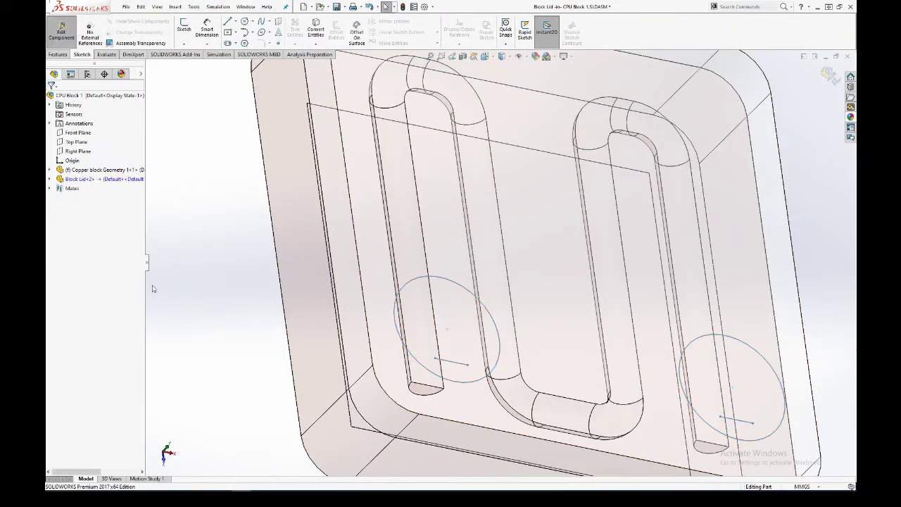
{"action": "left_click", "coordinate": [50, 179]}
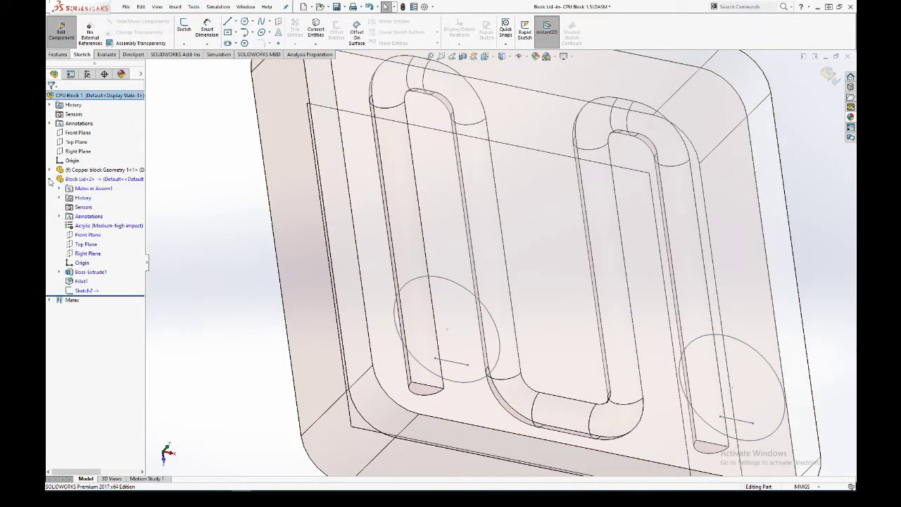
{"action": "double_click", "coordinate": [82, 290]}
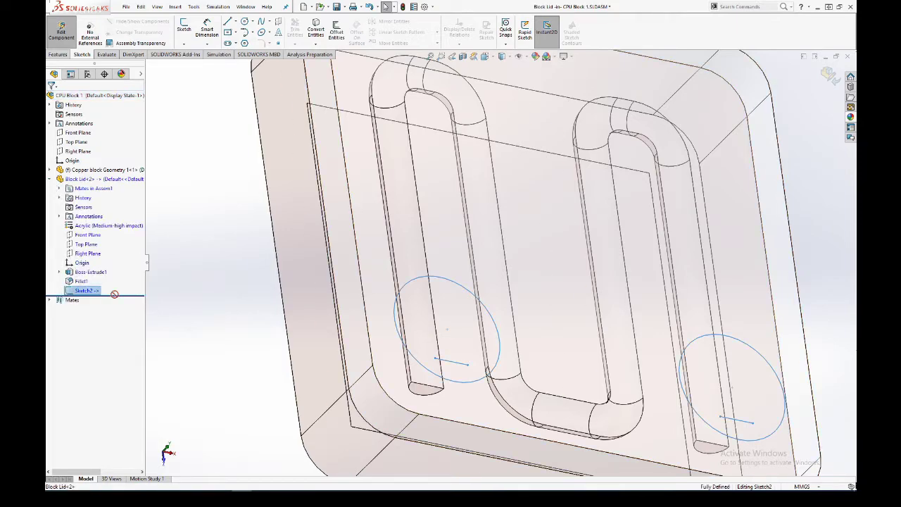
{"action": "left_click", "coordinate": [451, 362]}
{"action": "left_click", "coordinate": [731, 416], "text": "ctrl"}
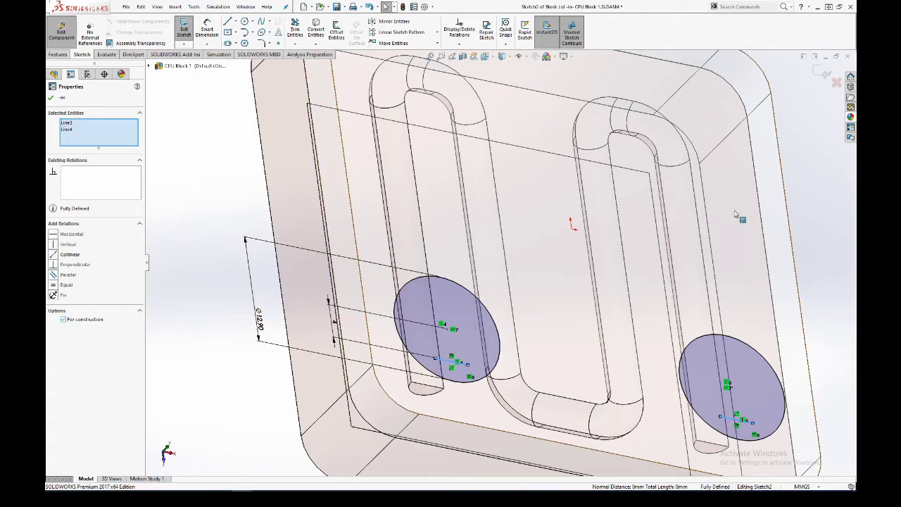
{"action": "left_click", "coordinate": [791, 78]}
{"action": "left_click", "coordinate": [822, 70]}
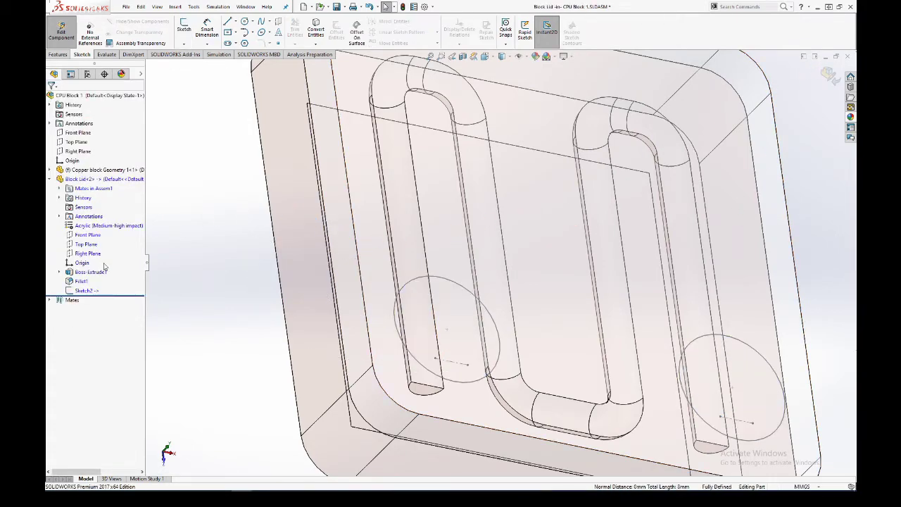
Step: Cut-extrude both port circle regions with the Through All end condition to make the two lid holes
{"action": "key", "text": "e"}
{"action": "left_click", "coordinate": [469, 291]}
{"action": "left_click", "coordinate": [84, 149]}
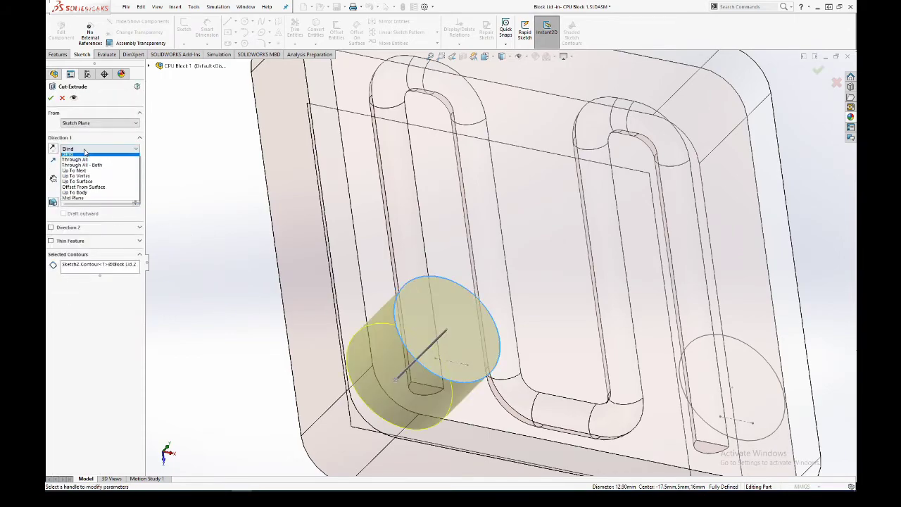
{"action": "left_click", "coordinate": [88, 162]}
{"action": "left_click", "coordinate": [104, 254]}
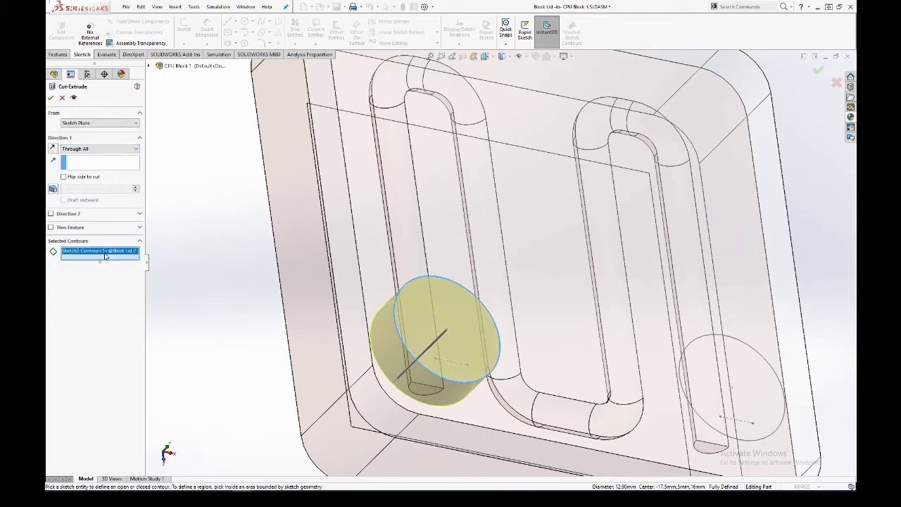
{"action": "left_click", "coordinate": [731, 383]}
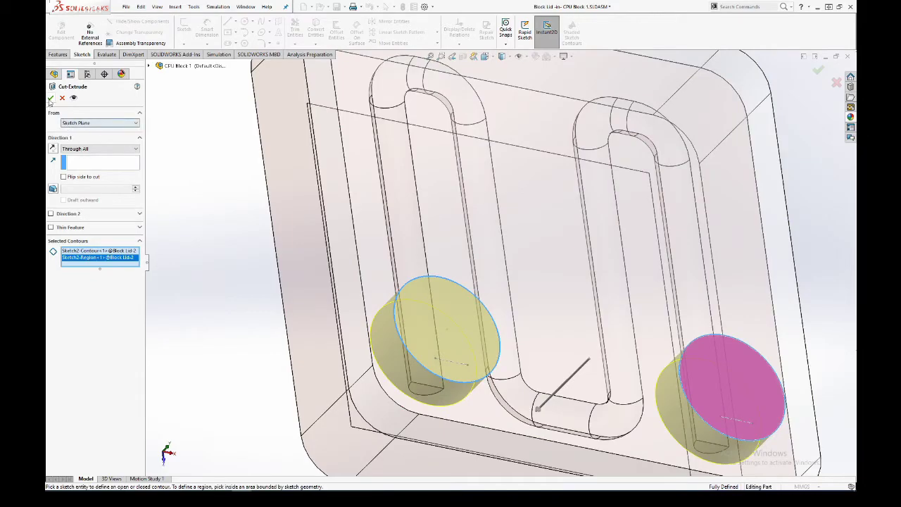
{"action": "key", "text": "Return"}
Step: Start a sketch on the lid's top face and draw circles of about 4.2 mm and 5.4 mm radius centered on the left and right holes
{"action": "middle_click_drag", "start_coordinate": [457, 379], "coordinate": [444, 331]}
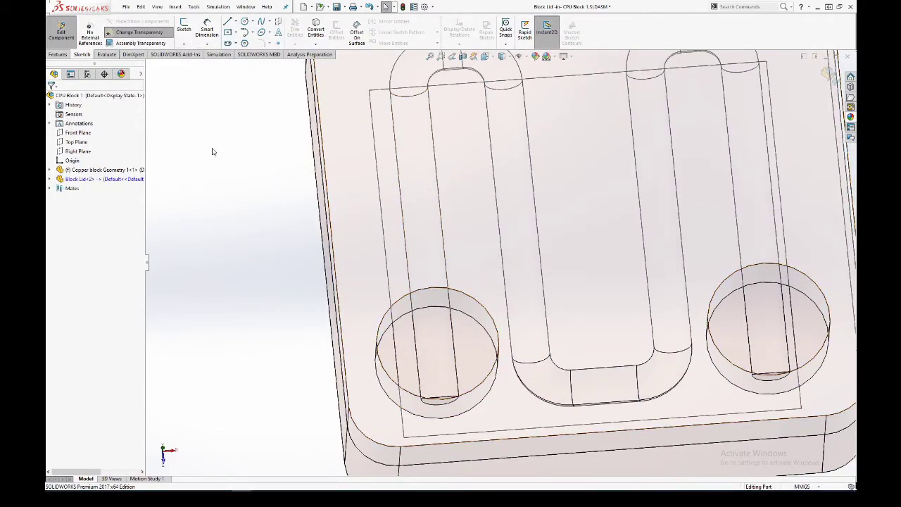
{"action": "left_click", "coordinate": [185, 33]}
{"action": "left_click", "coordinate": [446, 188]}
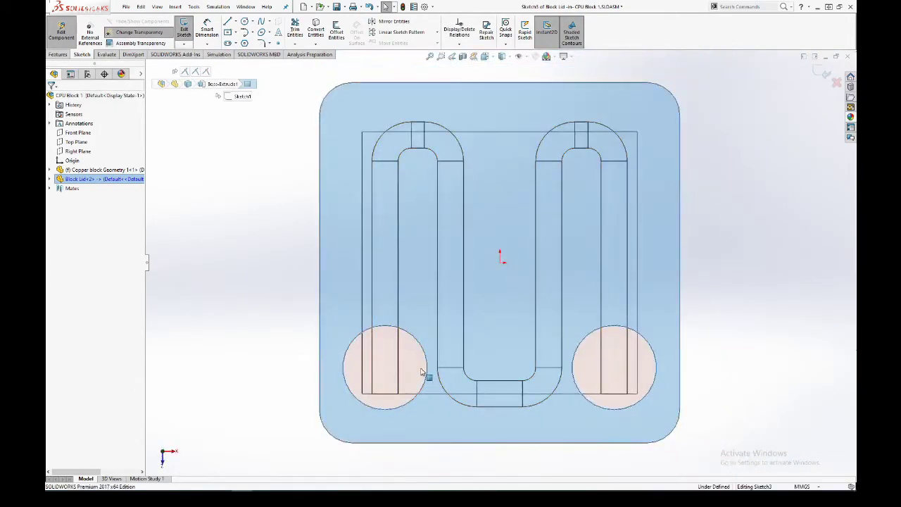
{"action": "key", "text": "c"}
{"action": "left_click", "coordinate": [385, 367]}
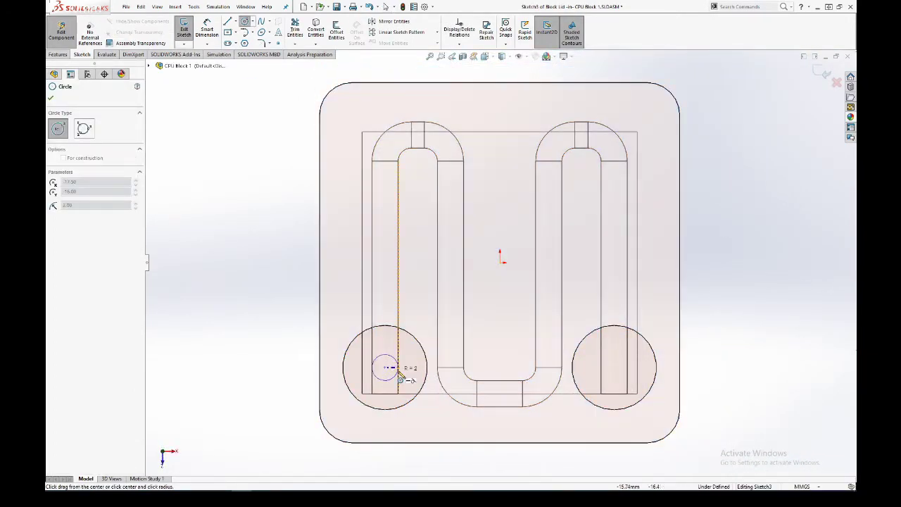
{"action": "left_click", "coordinate": [413, 380]}
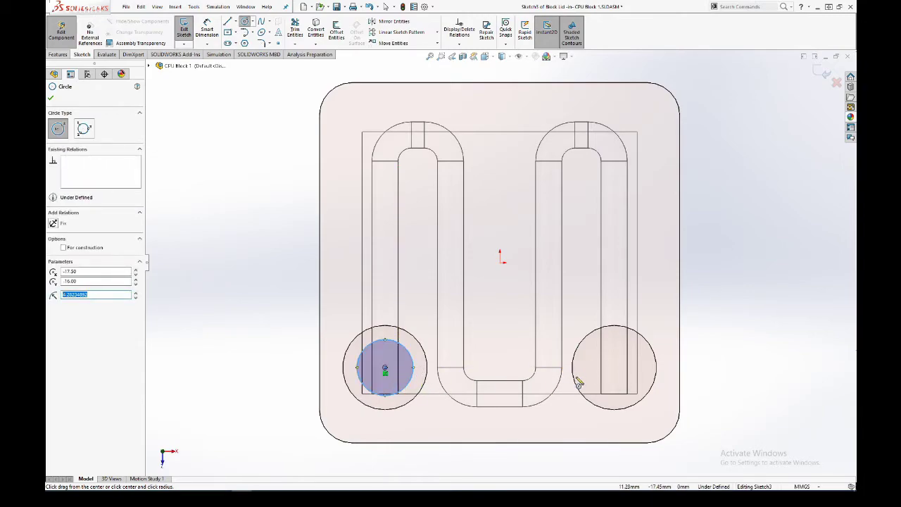
{"action": "left_click", "coordinate": [615, 367]}
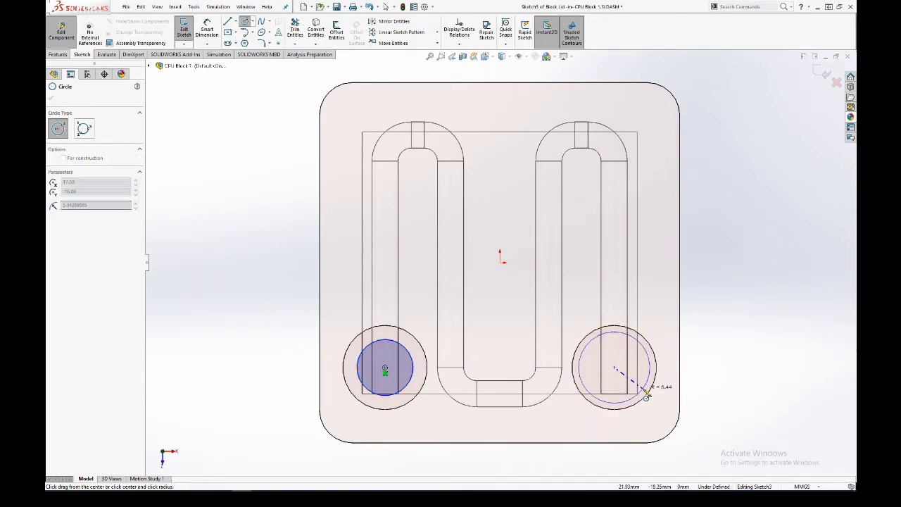
{"action": "left_click", "coordinate": [645, 395]}
{"action": "key", "text": "Escape"}
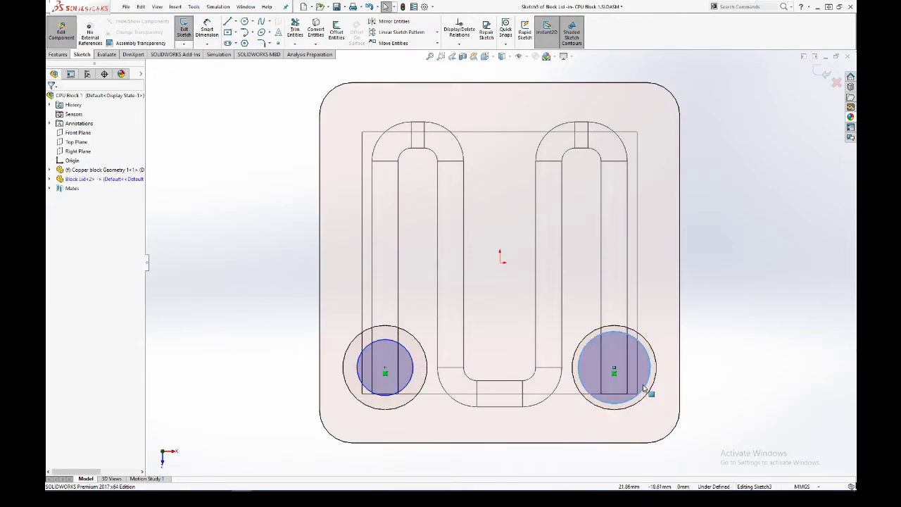
Step: Make each new circle coradial with the edge of its surrounding lid hole
{"action": "left_click", "coordinate": [594, 401]}
{"action": "left_click", "coordinate": [596, 402], "text": "ctrl"}
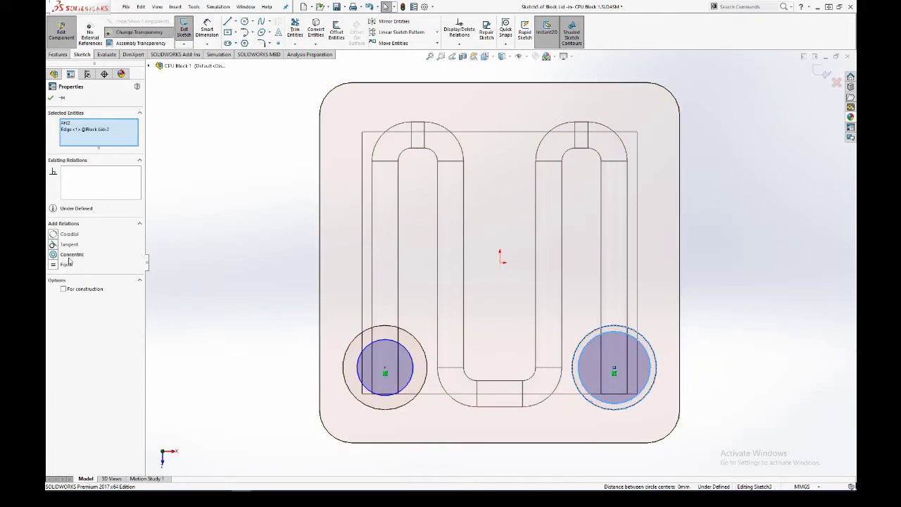
{"action": "left_click", "coordinate": [70, 236]}
{"action": "key", "text": "Escape"}
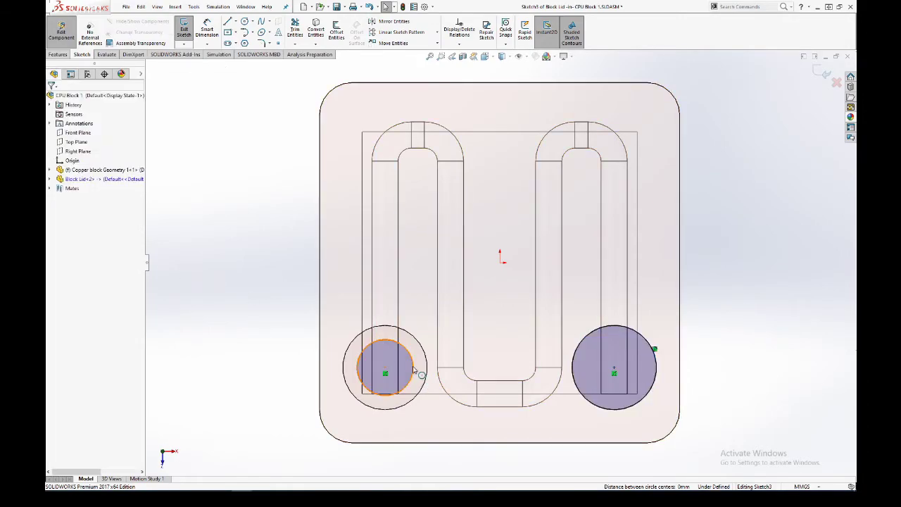
{"action": "left_click", "coordinate": [413, 368]}
{"action": "left_click", "coordinate": [425, 361], "text": "ctrl"}
{"action": "left_click", "coordinate": [69, 236]}
{"action": "middle_click_drag", "start_coordinate": [434, 338], "coordinate": [406, 326]}
{"action": "key", "text": "Escape"}
Step: Sketch a smaller concentric circle about 9.2 mm in diameter inside each port circle and make the two inner circles equal
{"action": "middle_click_drag", "start_coordinate": [380, 370], "coordinate": [436, 319]}
{"action": "scroll", "coordinate": [436, 319], "scroll_direction": "down", "scroll_amount": 3}
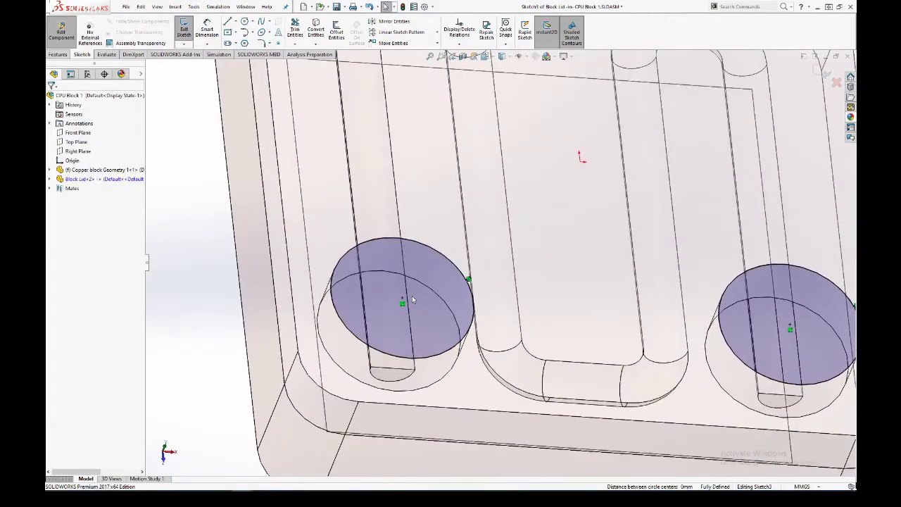
{"action": "key", "text": "c"}
{"action": "left_click", "coordinate": [402, 299]}
{"action": "left_click", "coordinate": [448, 334]}
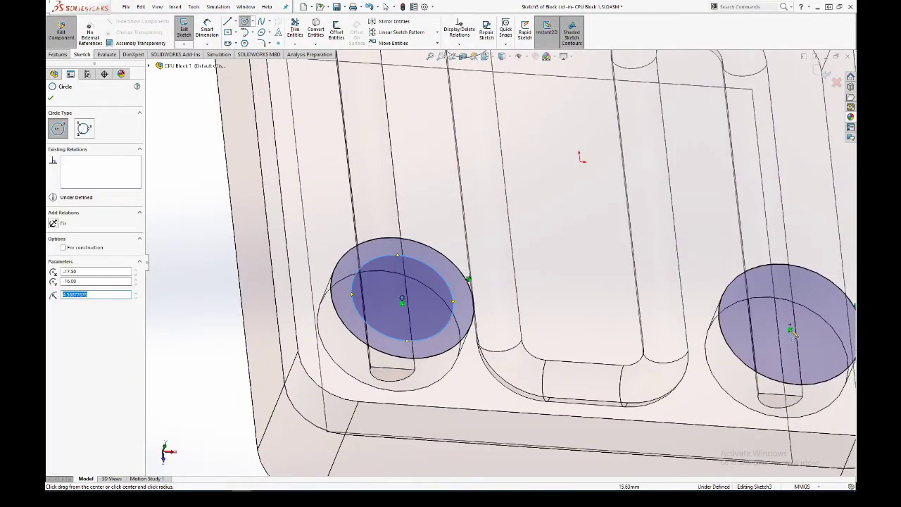
{"action": "left_click", "coordinate": [792, 329]}
{"action": "left_click", "coordinate": [763, 357]}
{"action": "left_click", "coordinate": [395, 338], "text": "ctrl"}
{"action": "left_click", "coordinate": [414, 296]}
Step: Dimension the left inner port circle's diameter as 3/8 in
{"action": "key", "text": "d"}
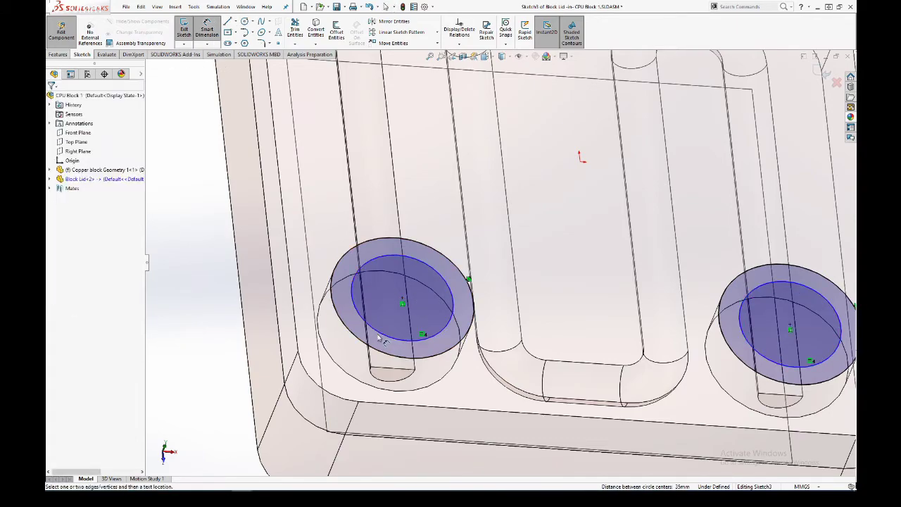
{"action": "left_click", "coordinate": [385, 335]}
{"action": "left_click", "coordinate": [373, 188]}
{"action": "type", "text": "3/8 in"}
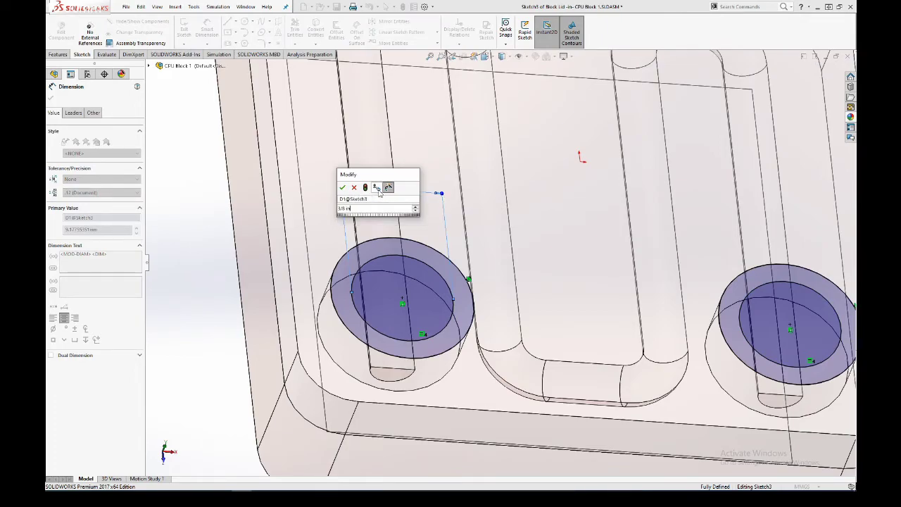
{"action": "key", "text": "Return"}
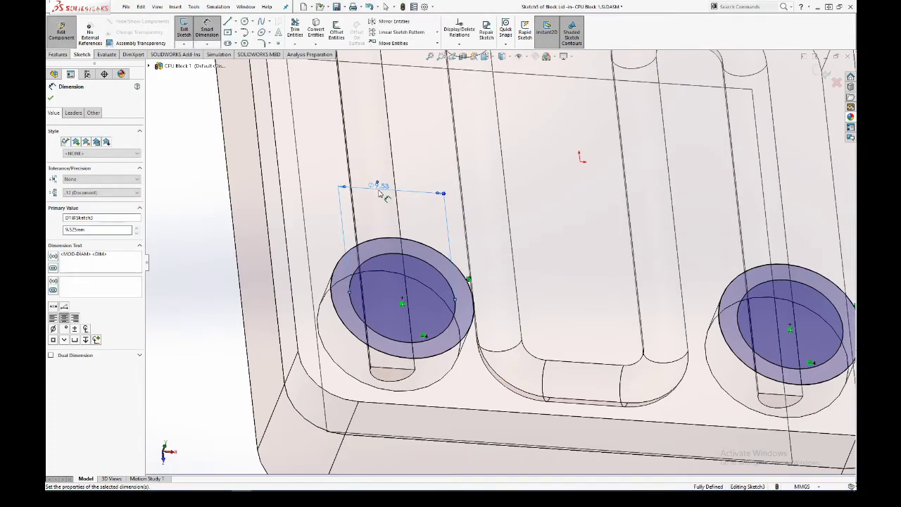
{"action": "key", "text": "ctrl+8"}
{"action": "key", "text": "Escape"}
Step: Boss-extrude both port rings with blind depths of 15 mm in Direction 1 and 5 mm in Direction 2, merging the result
{"action": "middle_click_drag", "start_coordinate": [444, 318], "coordinate": [422, 232]}
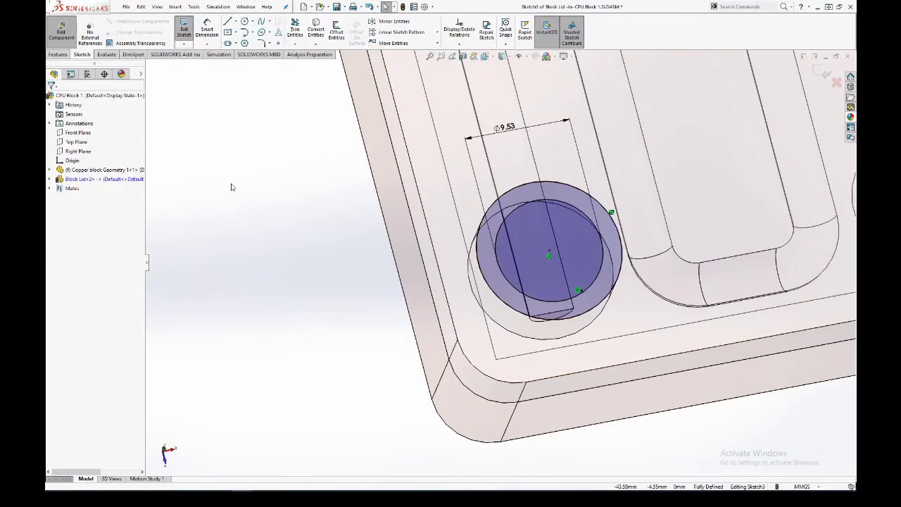
{"action": "scroll", "coordinate": [475, 239], "scroll_direction": "up", "scroll_amount": 4}
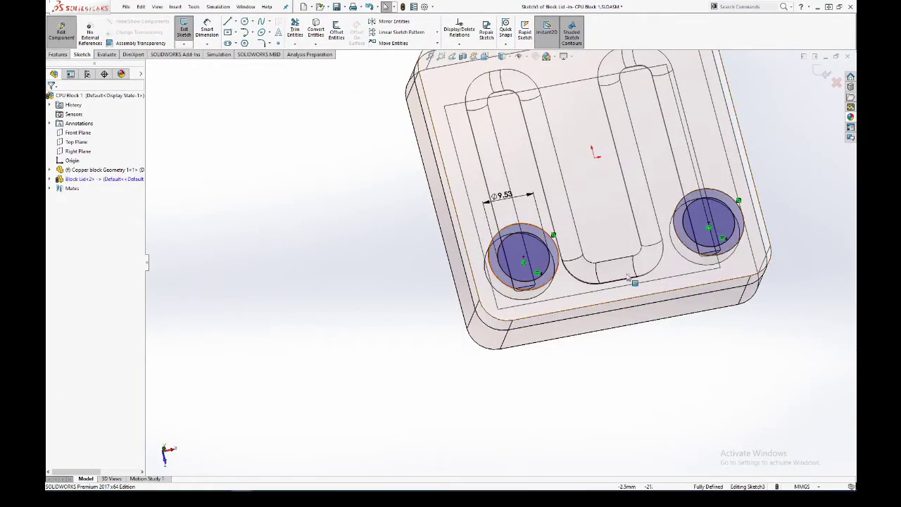
{"action": "key", "text": "e"}
{"action": "scroll", "coordinate": [583, 257], "scroll_direction": "down", "scroll_amount": 2}
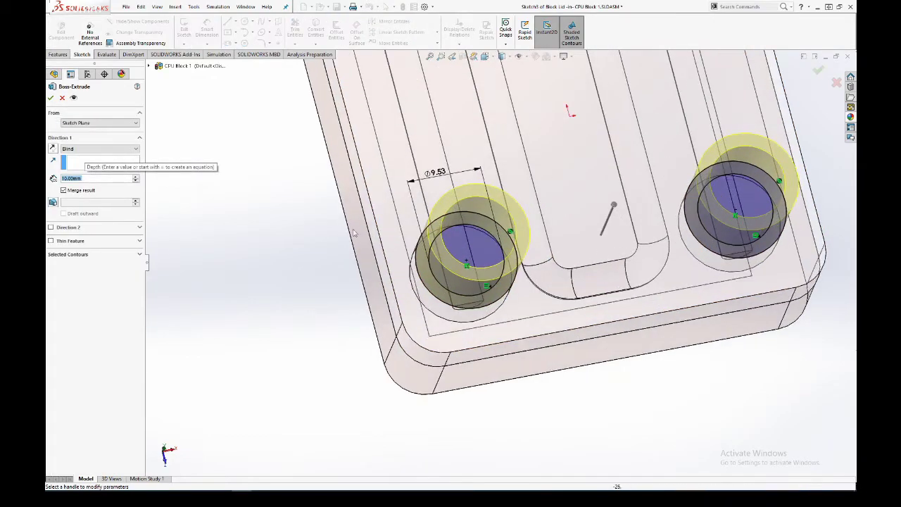
{"action": "left_click", "coordinate": [51, 227]}
{"action": "middle_click_drag", "start_coordinate": [338, 281], "coordinate": [507, 246]}
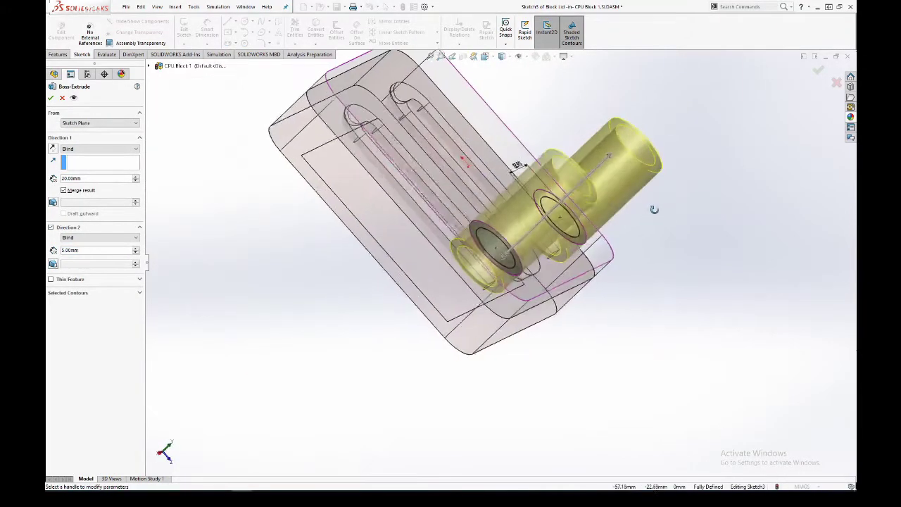
{"action": "middle_click_drag", "start_coordinate": [655, 209], "coordinate": [524, 242]}
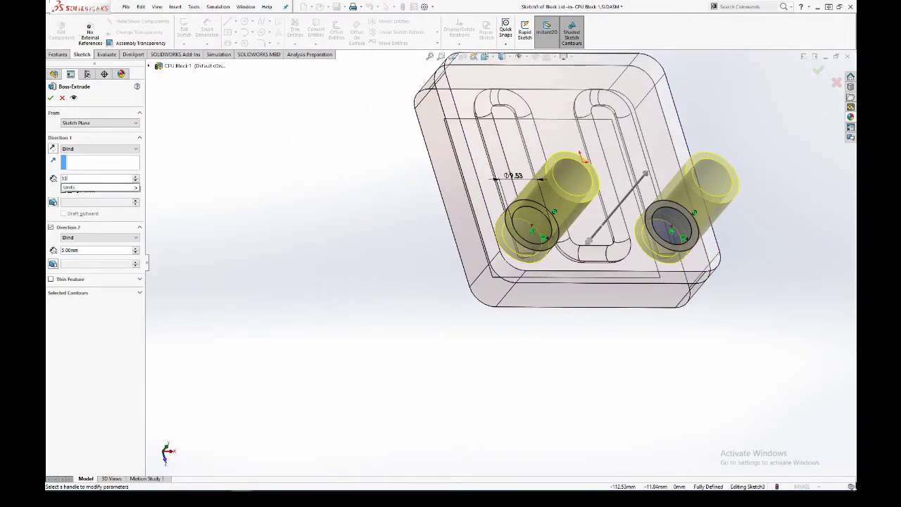
{"action": "middle_click_drag", "start_coordinate": [354, 211], "coordinate": [216, 135]}
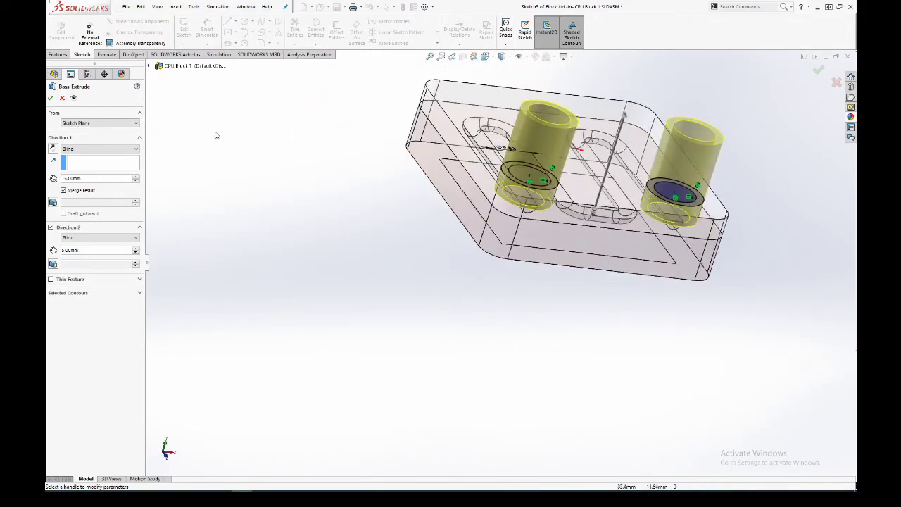
{"action": "left_click", "coordinate": [54, 98]}
Step: Finish editing the lid in context and return to the assembly
{"action": "scroll", "coordinate": [563, 216], "scroll_direction": "down", "scroll_amount": 5}
{"action": "middle_click_drag", "start_coordinate": [563, 221], "coordinate": [439, 289]}
{"action": "middle_click_drag", "start_coordinate": [625, 232], "coordinate": [597, 173]}
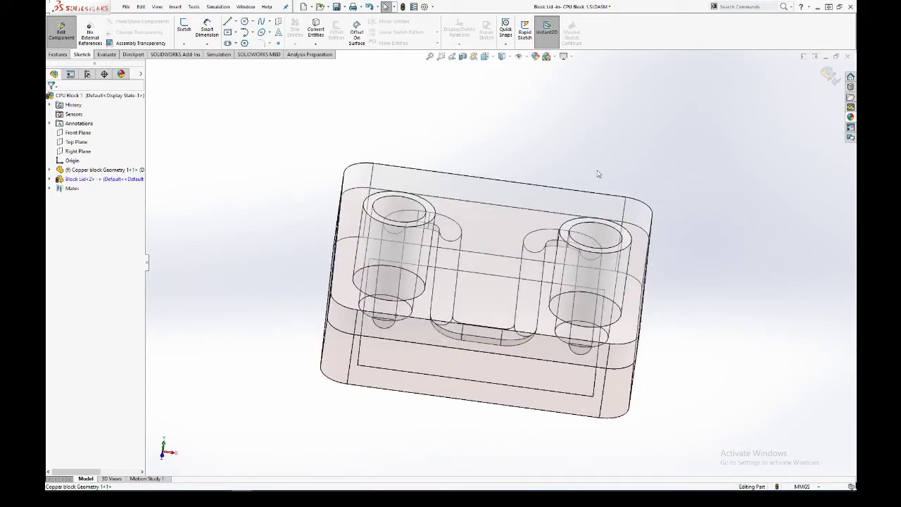
{"action": "key", "text": "ctrl+7"}
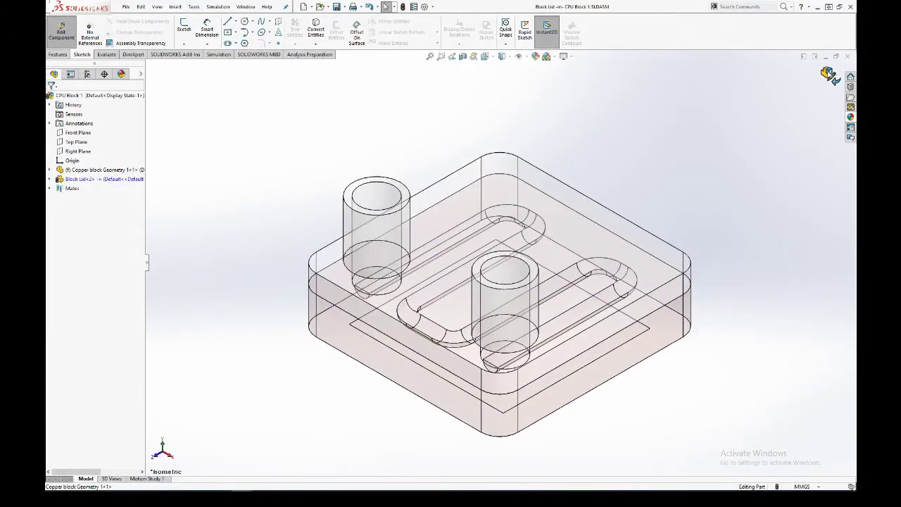
{"action": "left_click", "coordinate": [828, 74]}
Step: Examine the assembled water block from above and below, including the lid, the ports and the split-line face under the copper block
{"action": "left_click", "coordinate": [589, 236]}
{"action": "left_click", "coordinate": [609, 147]}
{"action": "left_click", "coordinate": [501, 163]}
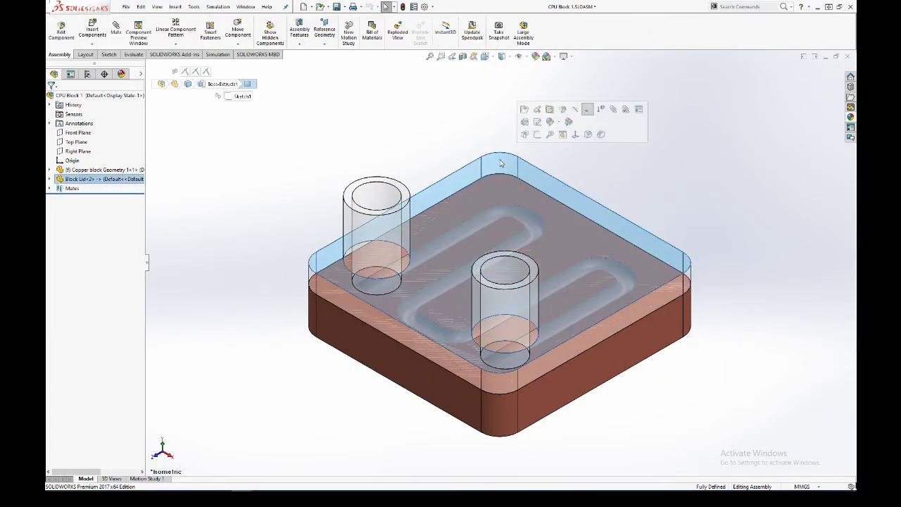
{"action": "left_click", "coordinate": [543, 116]}
{"action": "middle_click_drag", "start_coordinate": [543, 117], "coordinate": [607, 141]}
{"action": "middle_click_drag", "start_coordinate": [524, 293], "coordinate": [493, 101]}
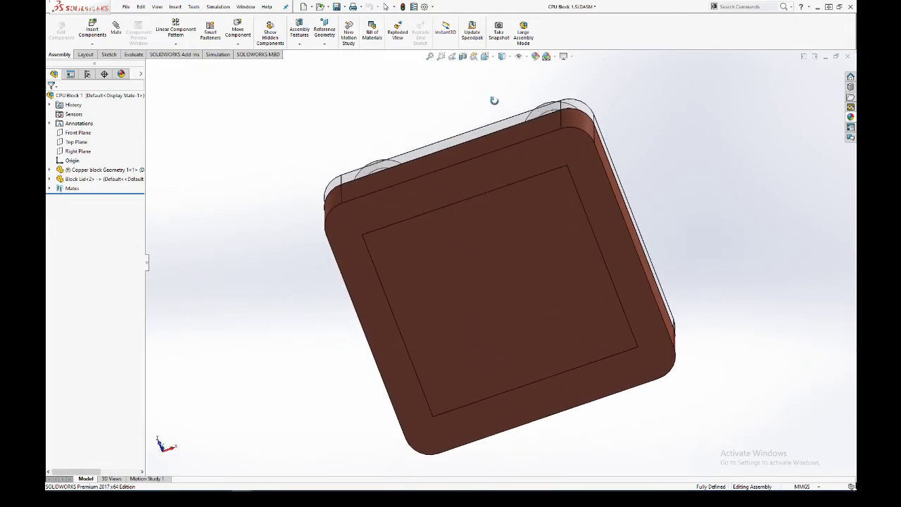
{"action": "left_click", "coordinate": [488, 238]}
{"action": "middle_click_drag", "start_coordinate": [480, 251], "coordinate": [460, 391]}
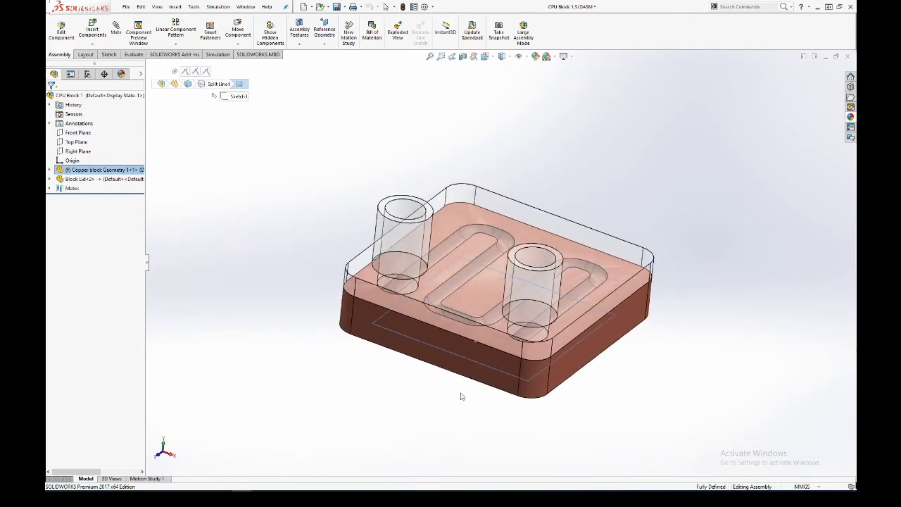
{"action": "left_click", "coordinate": [437, 409]}
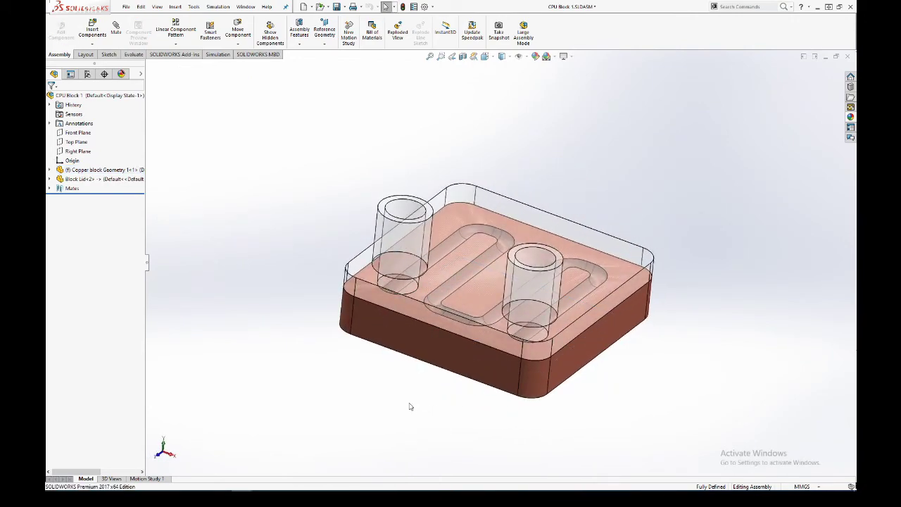